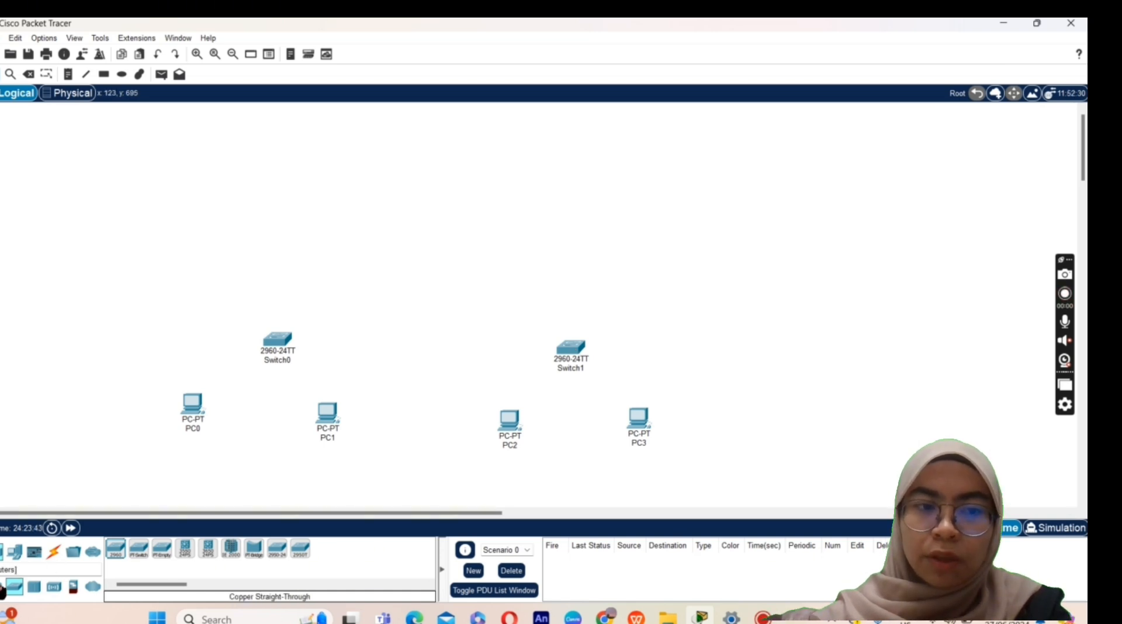
Step: Place a 2911 router above the switches and a Server-PT above the router
{"action": "left_click", "coordinate": [2, 589]}
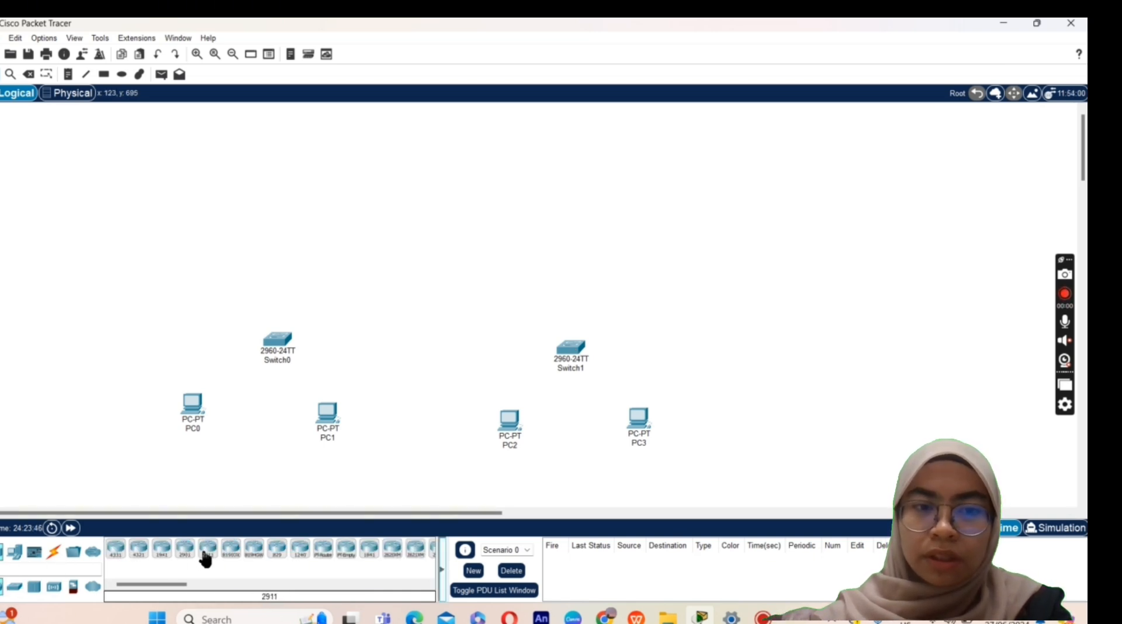
{"action": "left_click_drag", "start_coordinate": [220, 554], "coordinate": [430, 284]}
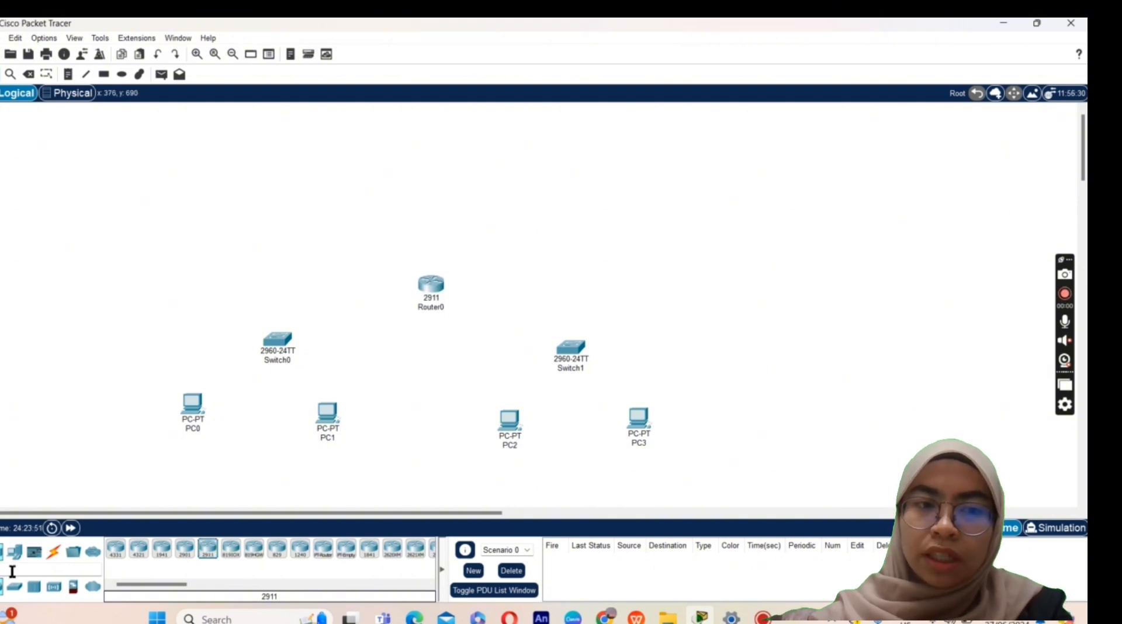
{"action": "left_click", "coordinate": [14, 552]}
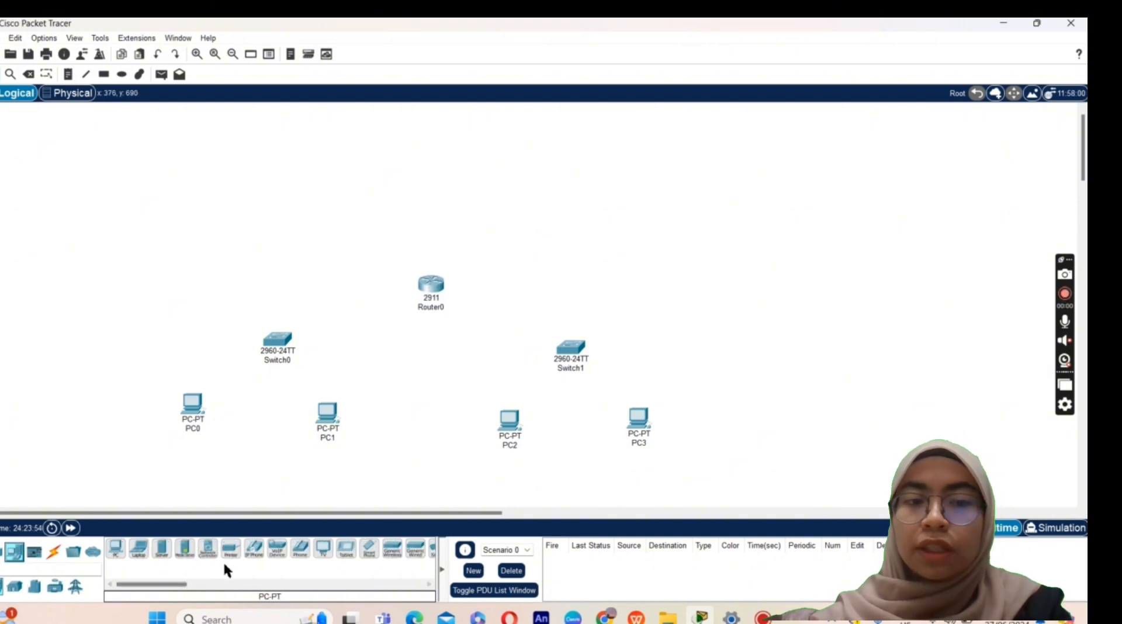
{"action": "left_click_drag", "start_coordinate": [168, 558], "coordinate": [434, 162]}
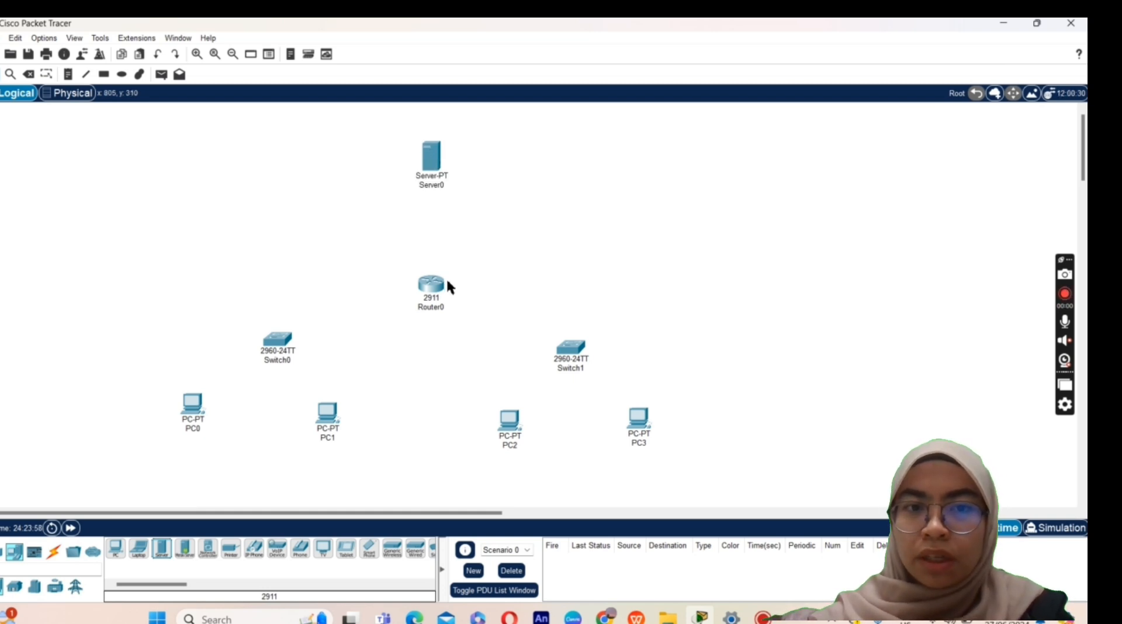
Step: Rename the four PCs to WAFIY, FARIS, AIN and ADIBAH
{"action": "left_click", "coordinate": [54, 551]}
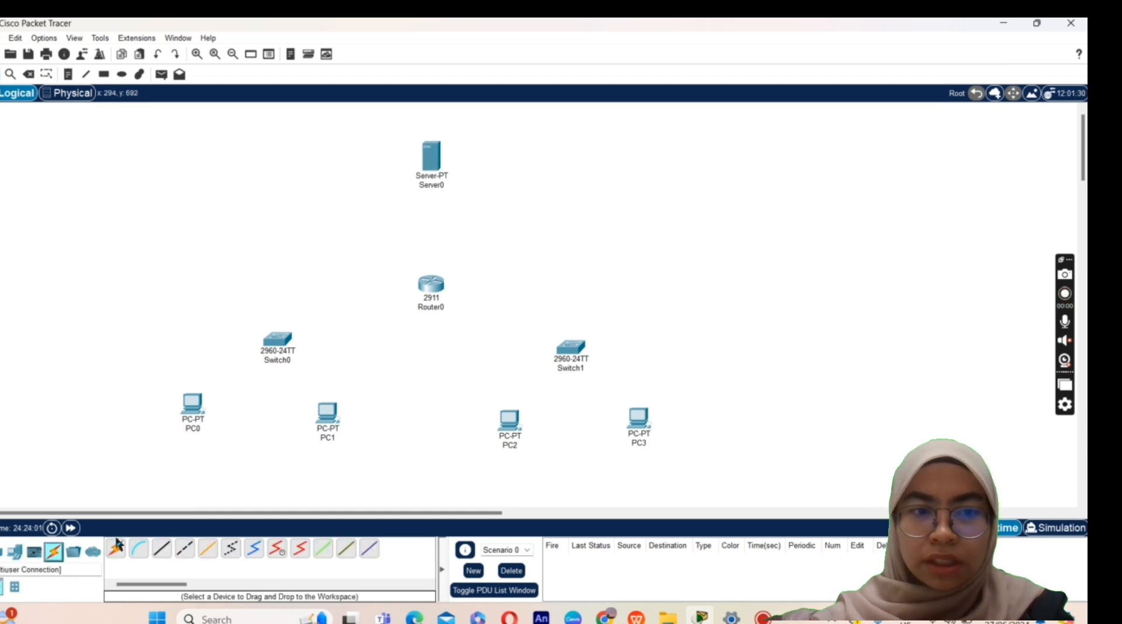
{"action": "left_click", "coordinate": [200, 429]}
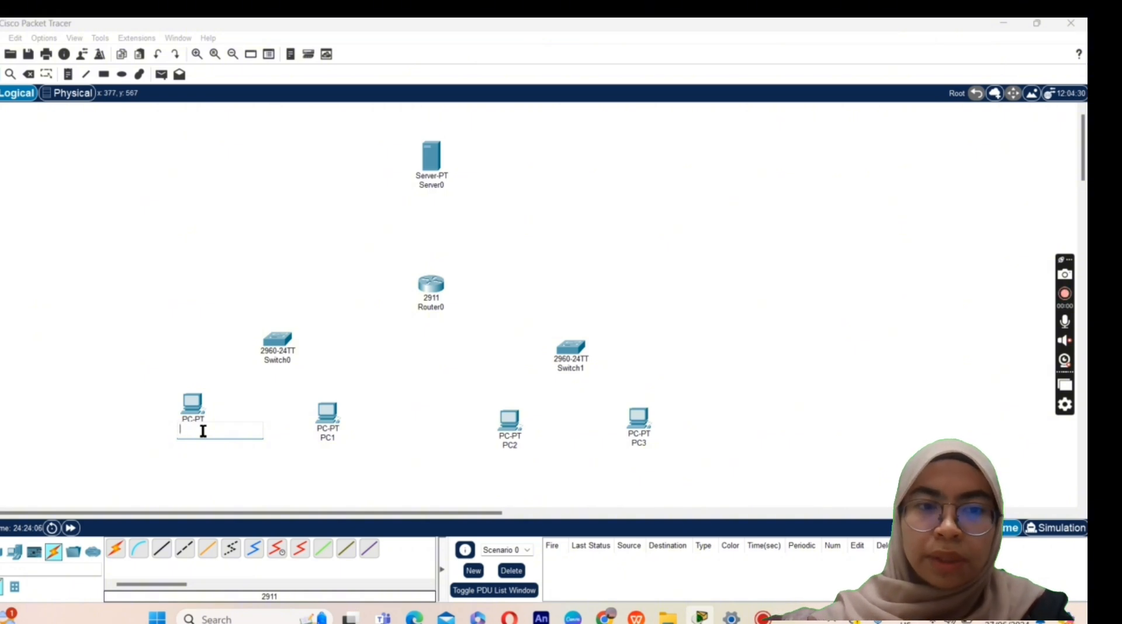
{"action": "type", "text": "WAFIY"}
{"action": "left_click", "coordinate": [337, 437]}
{"action": "type", "text": "FARIS"}
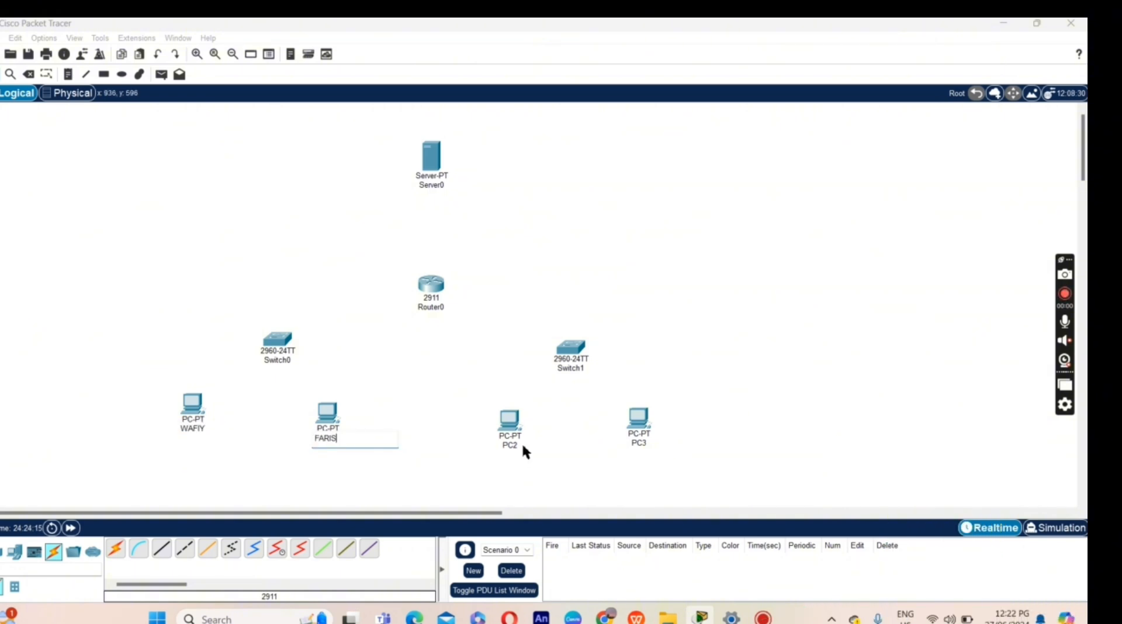
{"action": "left_click", "coordinate": [522, 446]}
{"action": "left_click", "coordinate": [849, 181]}
{"action": "left_click", "coordinate": [520, 446]}
{"action": "type", "text": "AIN"}
{"action": "left_click", "coordinate": [640, 443]}
{"action": "type", "text": "ADIBAH"}
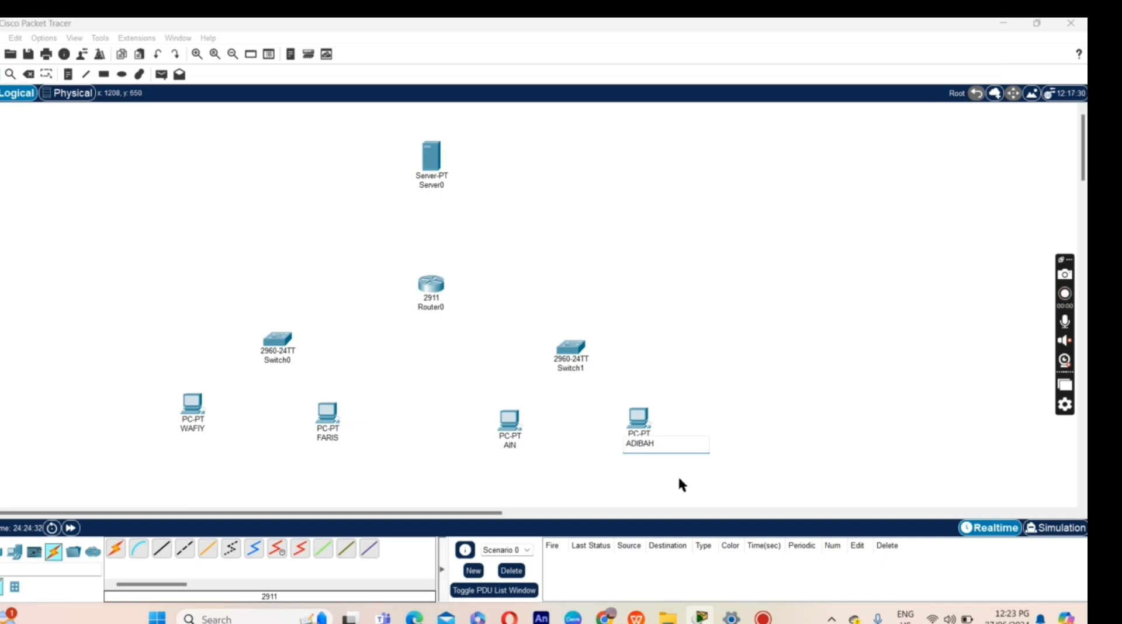
{"action": "left_click", "coordinate": [162, 548]}
Step: Cable WAFIY and FARIS FastEthernet0 to Switch0's FastEthernet0/1 and 0/2 with straight-through copper
{"action": "left_click", "coordinate": [192, 406]}
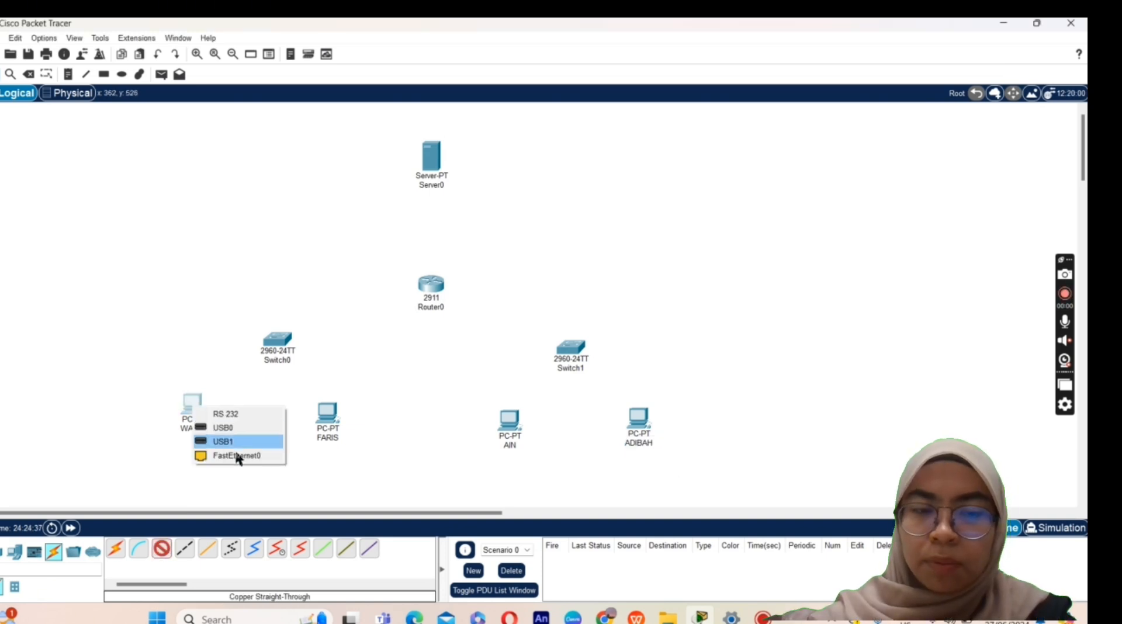
{"action": "left_click", "coordinate": [241, 457]}
{"action": "left_click", "coordinate": [277, 339]}
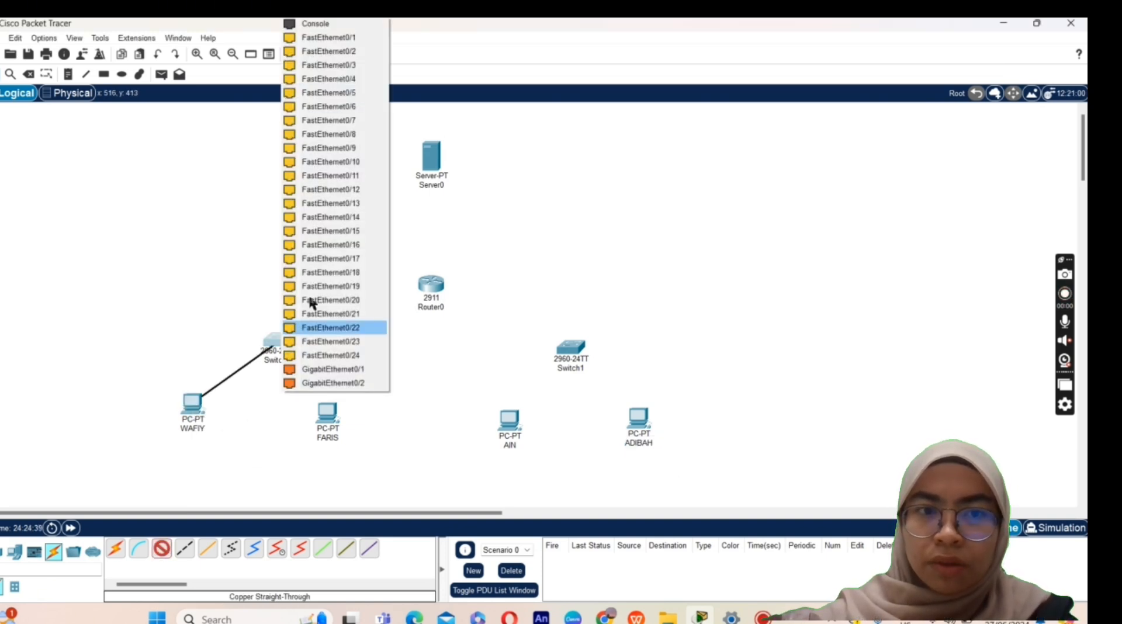
{"action": "left_click", "coordinate": [329, 37]}
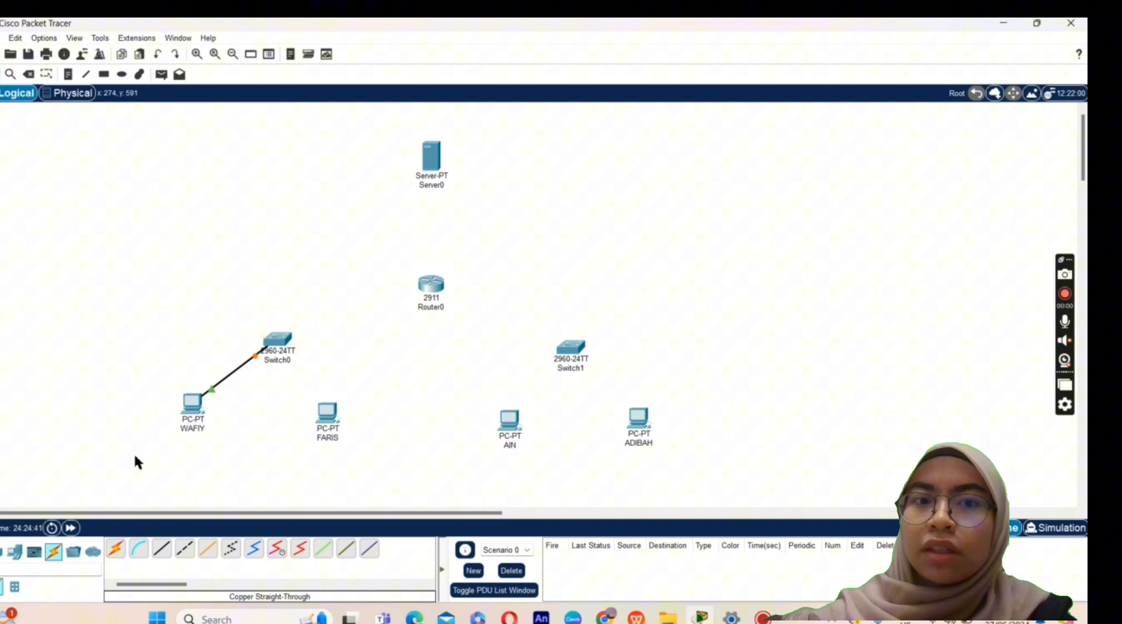
{"action": "left_click", "coordinate": [161, 548]}
{"action": "left_click", "coordinate": [332, 427]}
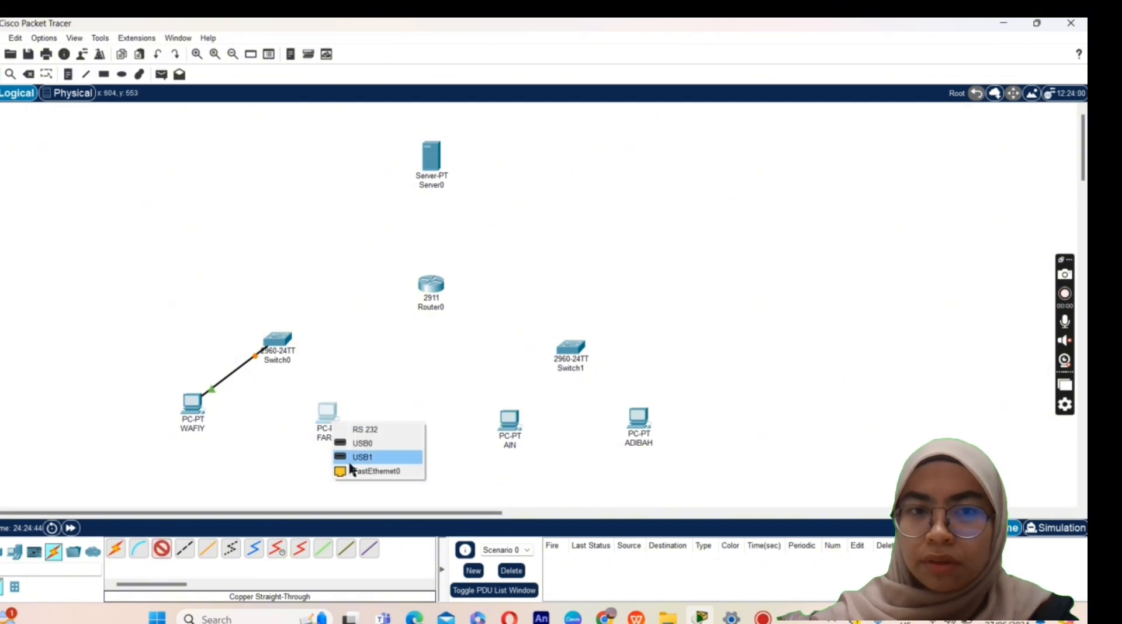
{"action": "left_click", "coordinate": [351, 469]}
{"action": "left_click", "coordinate": [277, 341]}
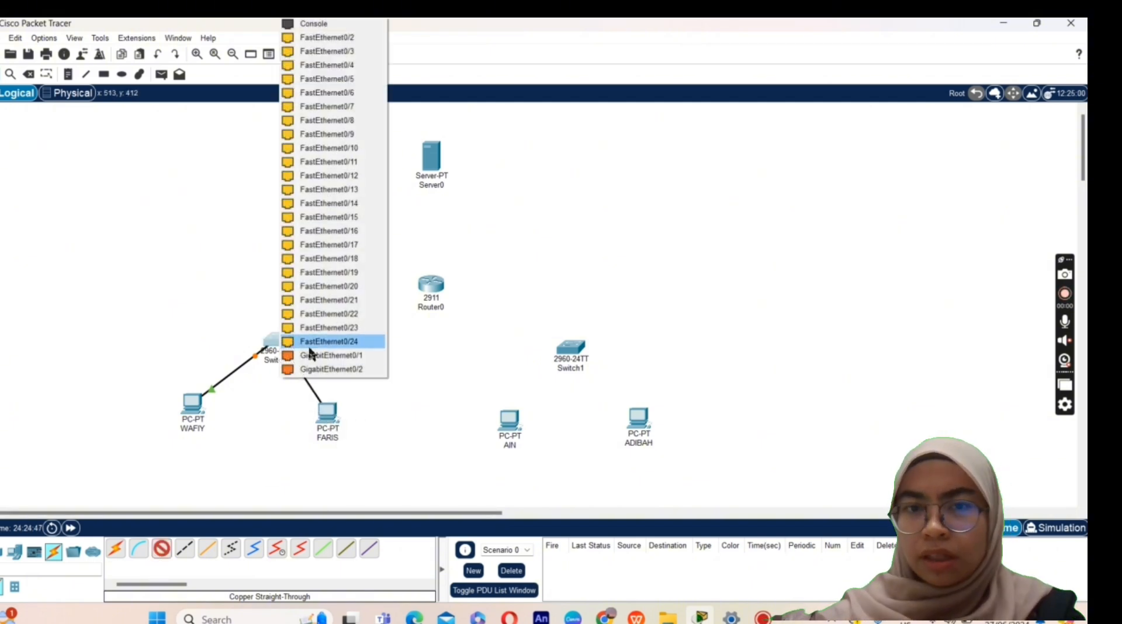
{"action": "left_click", "coordinate": [351, 38]}
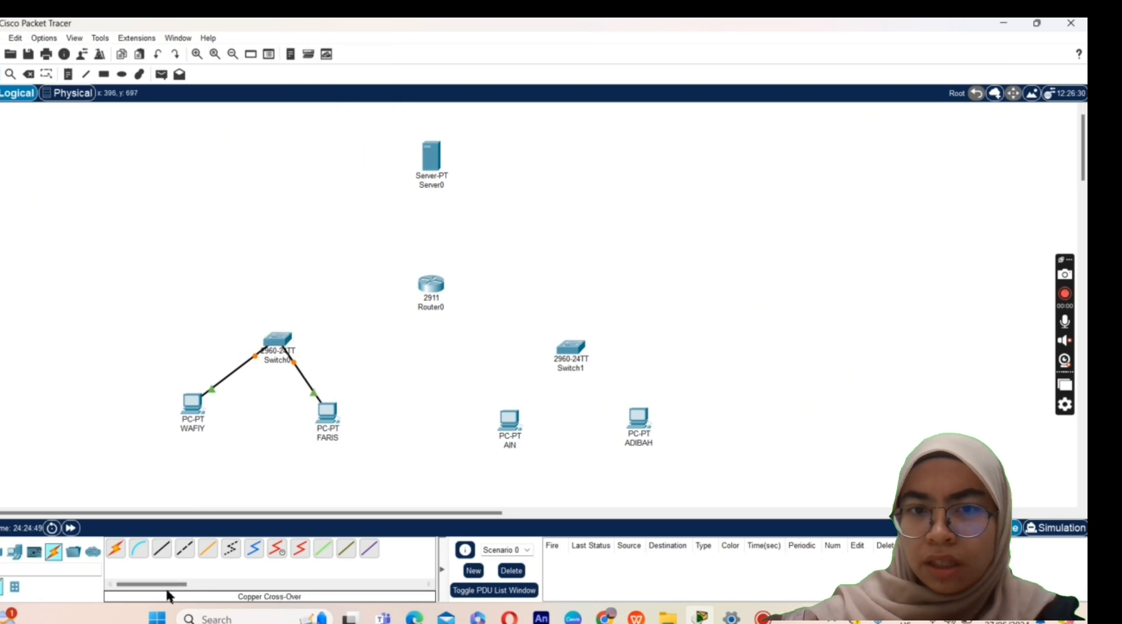
Step: Cable AIN and ADIBAH FastEthernet0 to Switch1 ports with straight-through copper
{"action": "left_click", "coordinate": [163, 548]}
{"action": "left_click", "coordinate": [511, 423]}
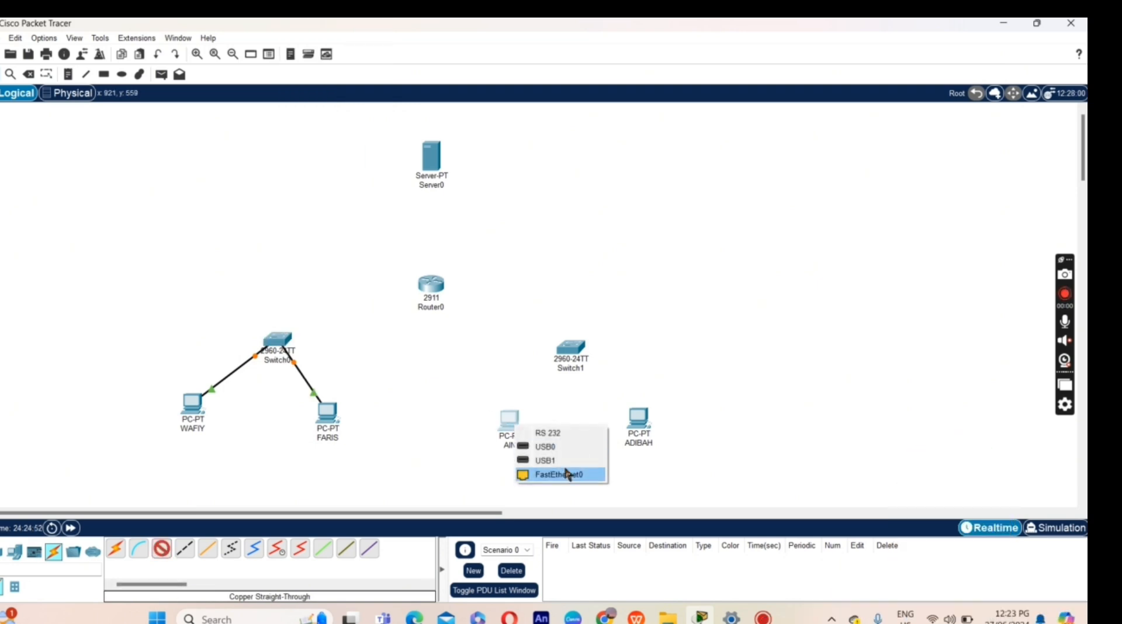
{"action": "left_click", "coordinate": [571, 471]}
{"action": "left_click", "coordinate": [571, 349]}
{"action": "left_click", "coordinate": [591, 45]}
{"action": "left_click", "coordinate": [163, 548]}
{"action": "left_click", "coordinate": [638, 417]}
{"action": "left_click", "coordinate": [671, 476]}
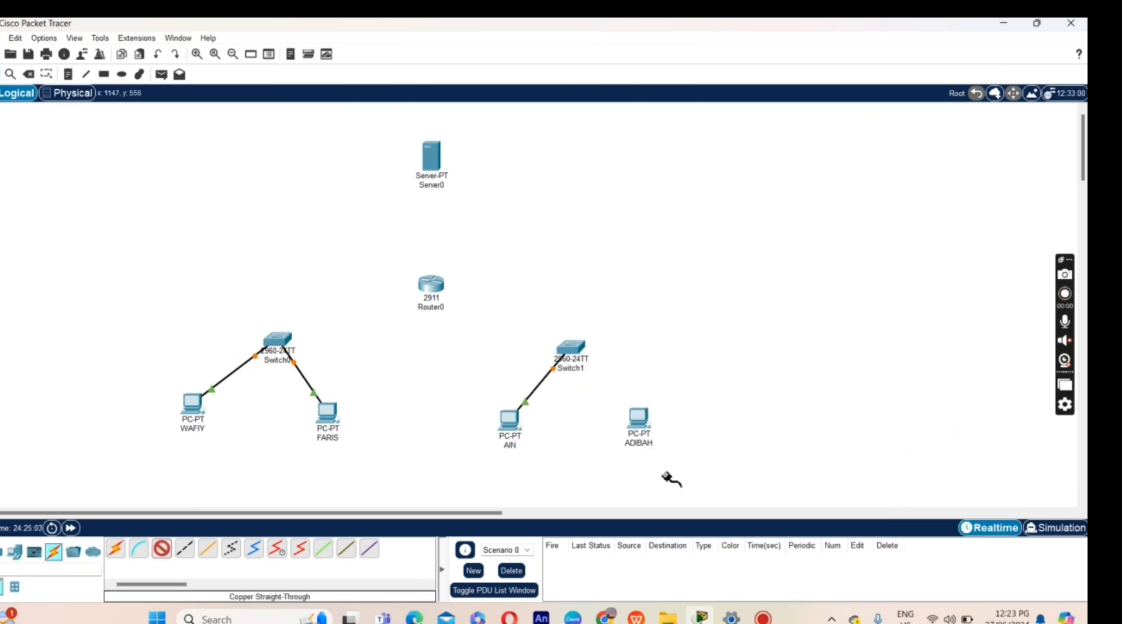
{"action": "left_click", "coordinate": [570, 349]}
{"action": "left_click", "coordinate": [612, 47]}
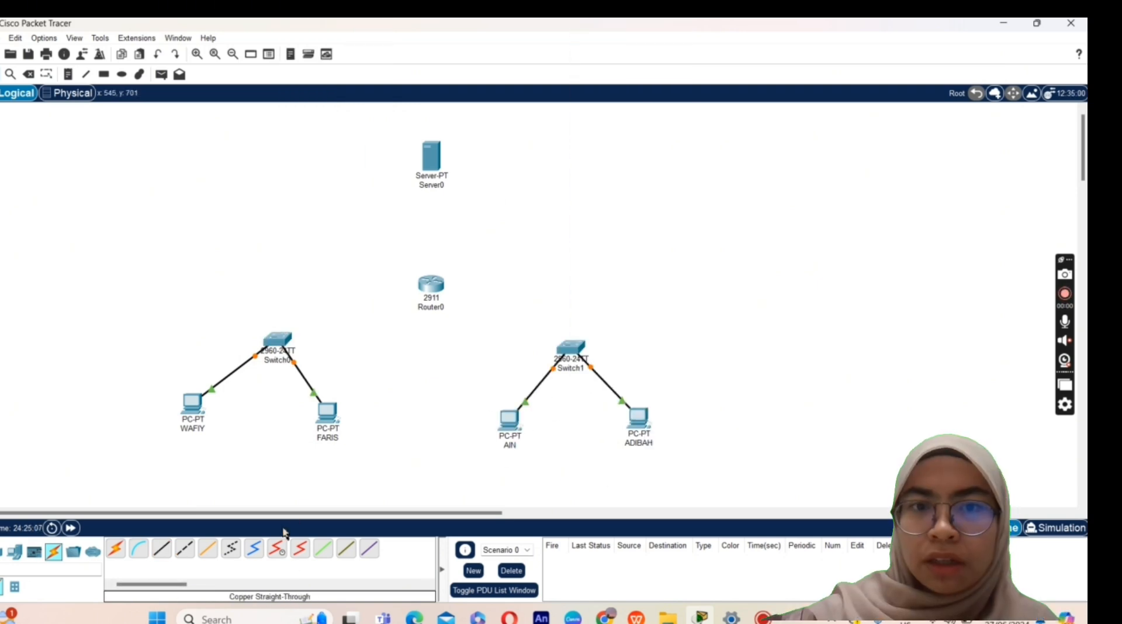
Step: Connect Switch1, Switch0 and Server0 to Router0's gigabit ports, the server on GigabitEthernet0/0
{"action": "left_click", "coordinate": [163, 549]}
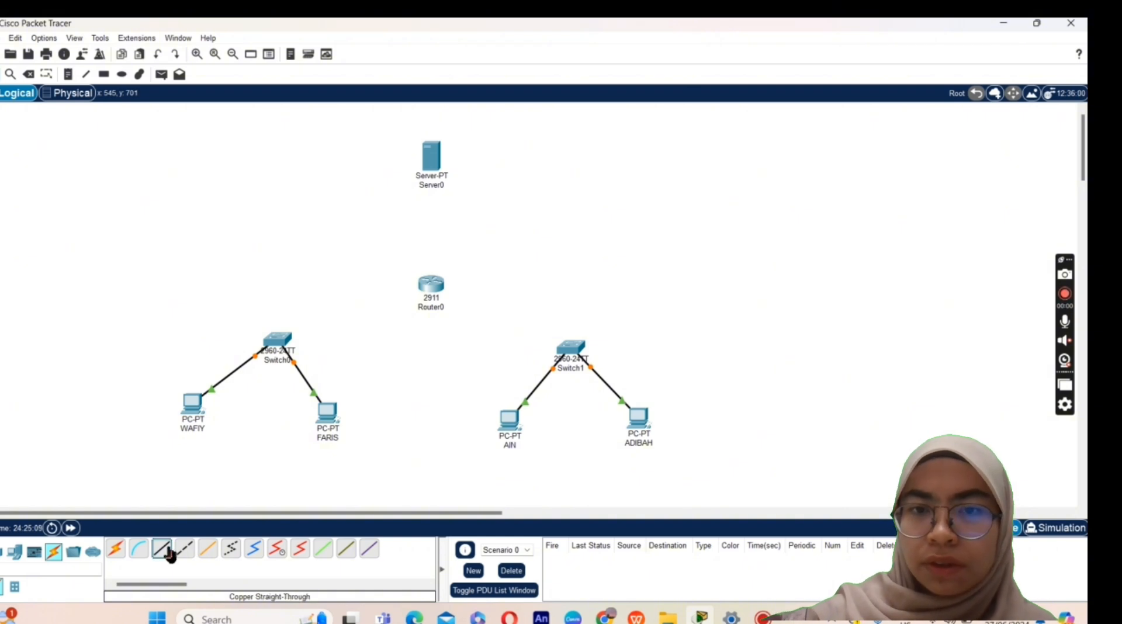
{"action": "left_click", "coordinate": [570, 349]}
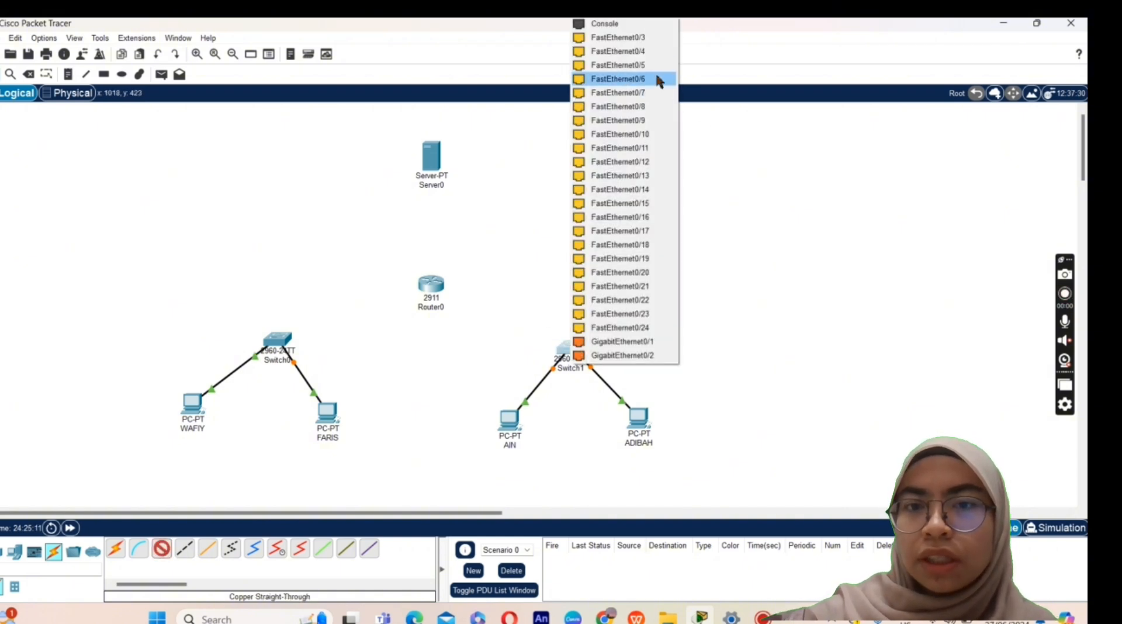
{"action": "left_click", "coordinate": [587, 342]}
{"action": "left_click", "coordinate": [434, 286]}
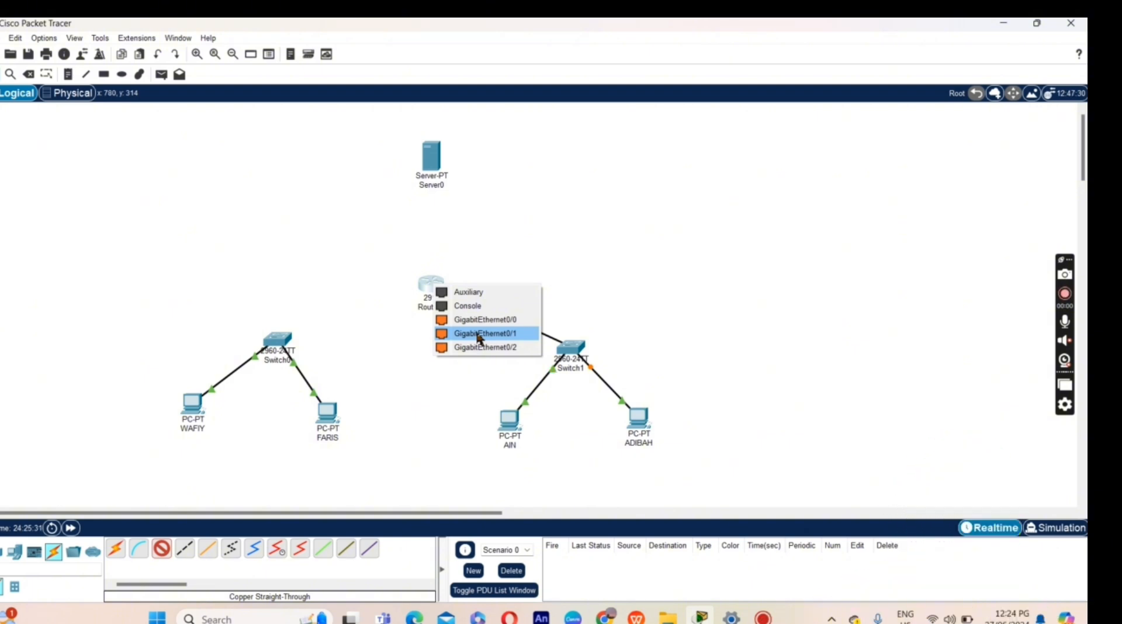
{"action": "left_click", "coordinate": [485, 348]}
{"action": "left_click", "coordinate": [162, 549]}
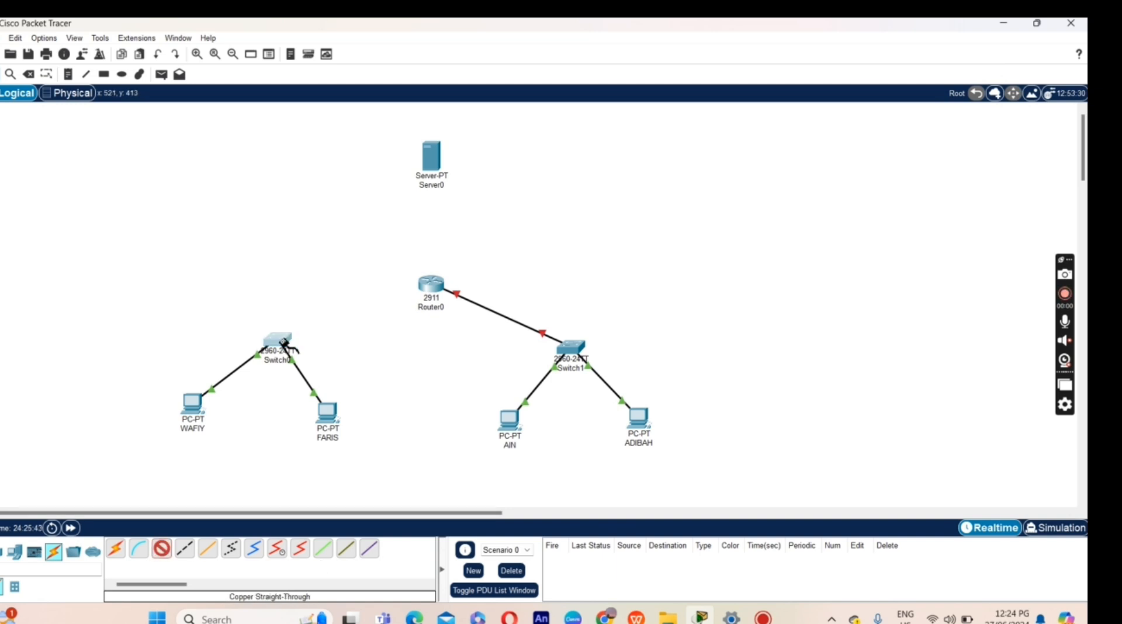
{"action": "left_click", "coordinate": [280, 341]}
{"action": "left_click", "coordinate": [328, 345]}
{"action": "left_click", "coordinate": [428, 286]}
{"action": "left_click", "coordinate": [485, 334]}
{"action": "left_click", "coordinate": [432, 167]}
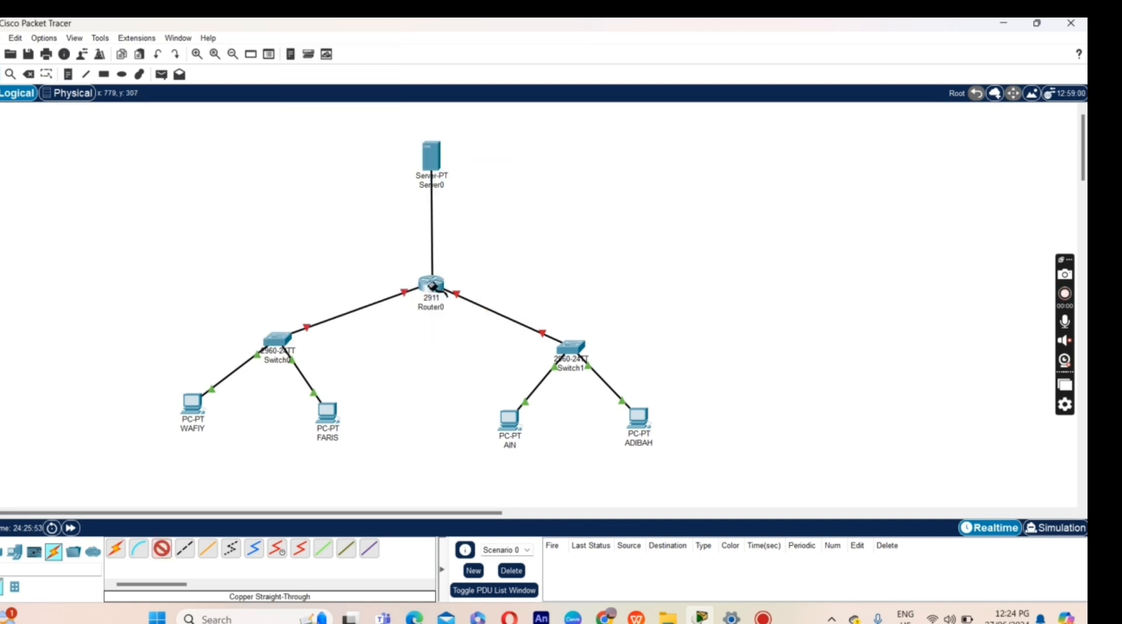
{"action": "left_click", "coordinate": [431, 283]}
{"action": "left_click", "coordinate": [470, 317]}
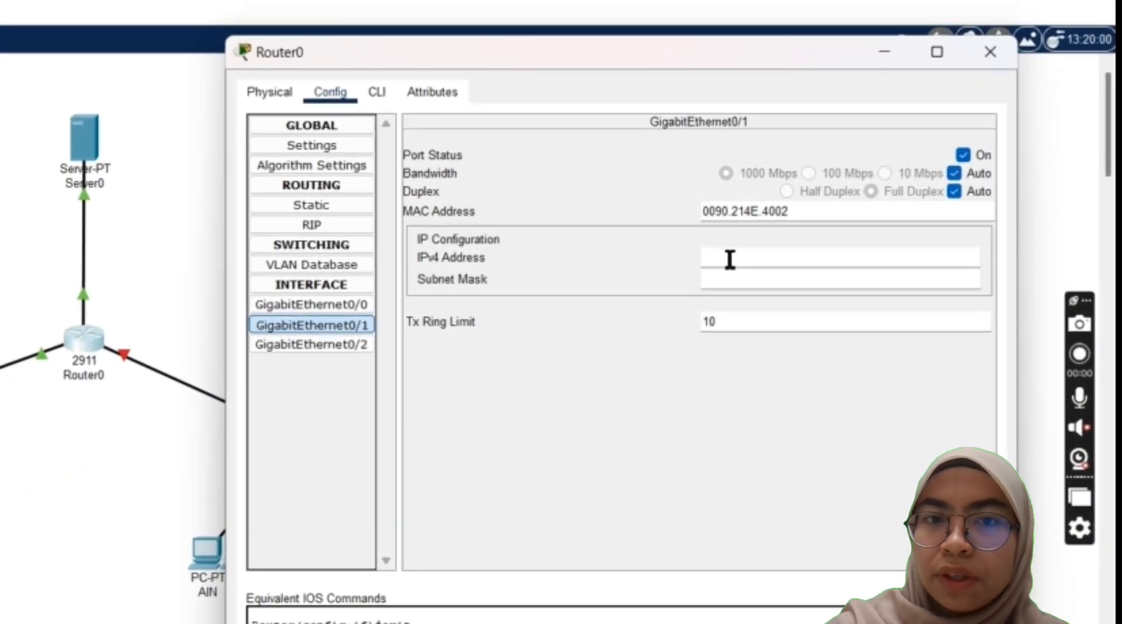
Step: Set GigabitEthernet0/1 to 191.123.10.10 mask 255.255.0.0 and change GigabitEthernet0/0 to 190.123.10.10
{"action": "type", "text": "191.123.10.2"}
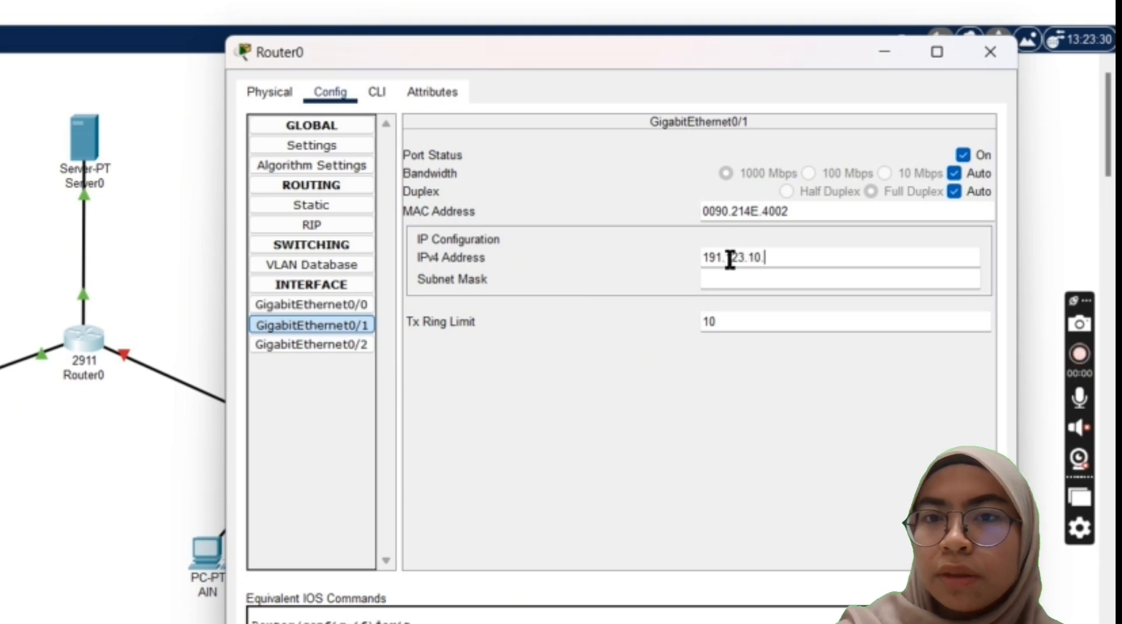
{"action": "left_click", "coordinate": [823, 280]}
{"action": "left_click", "coordinate": [328, 305]}
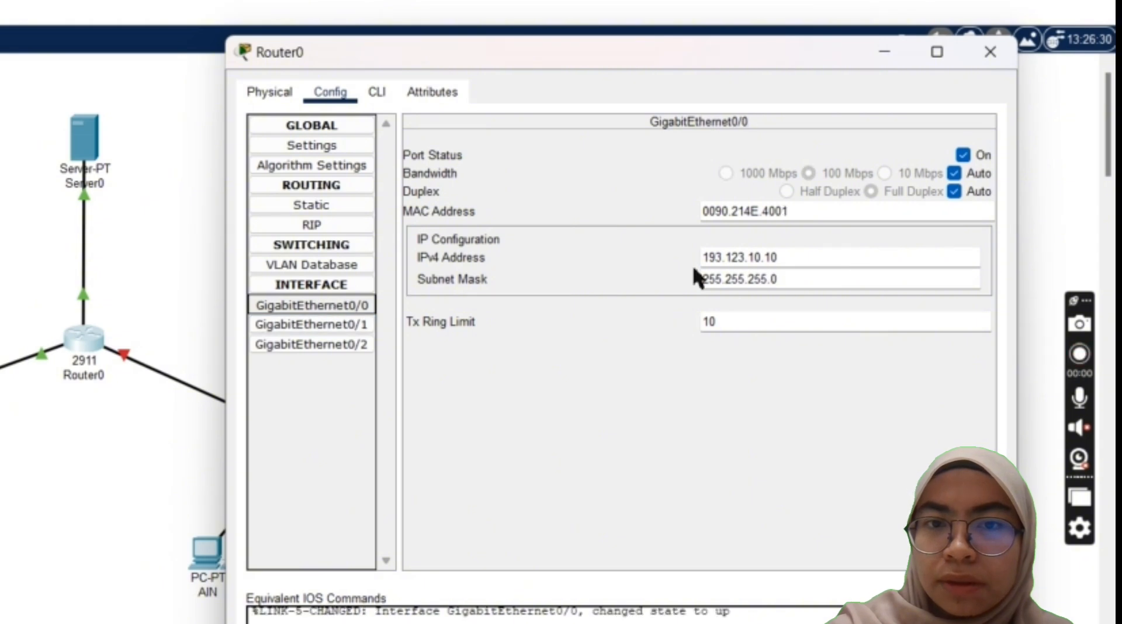
{"action": "left_click", "coordinate": [723, 258]}
{"action": "key", "text": "BackSpace"}
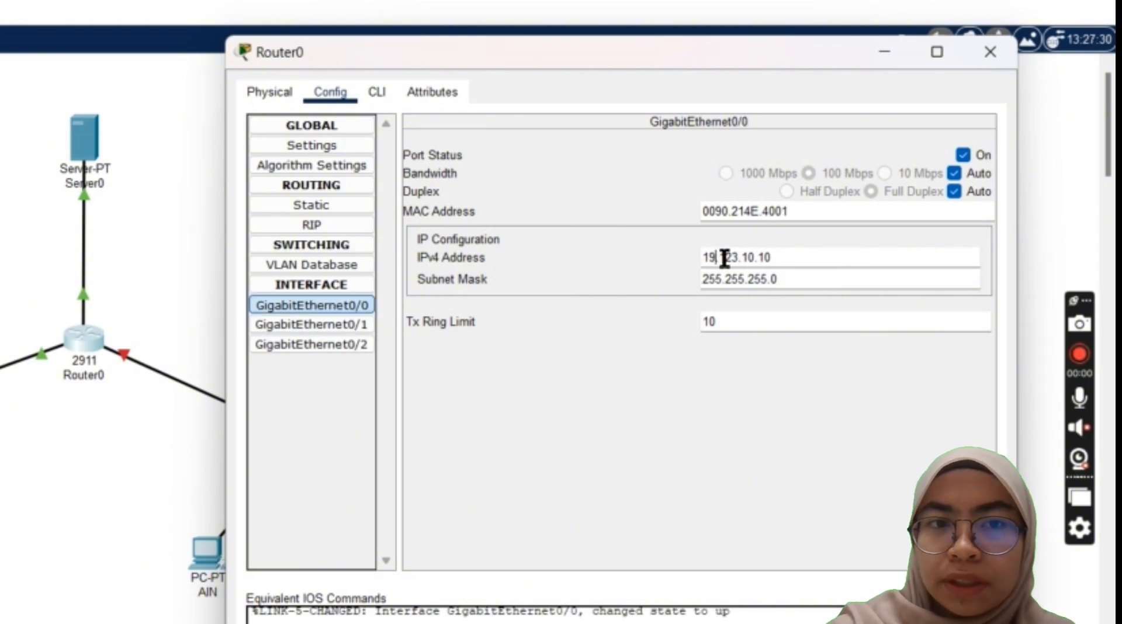
{"action": "type", "text": "0"}
Step: Enter 192.123.190 on GigabitEthernet0/2 with its default mask and turn the port on
{"action": "left_click", "coordinate": [327, 325]}
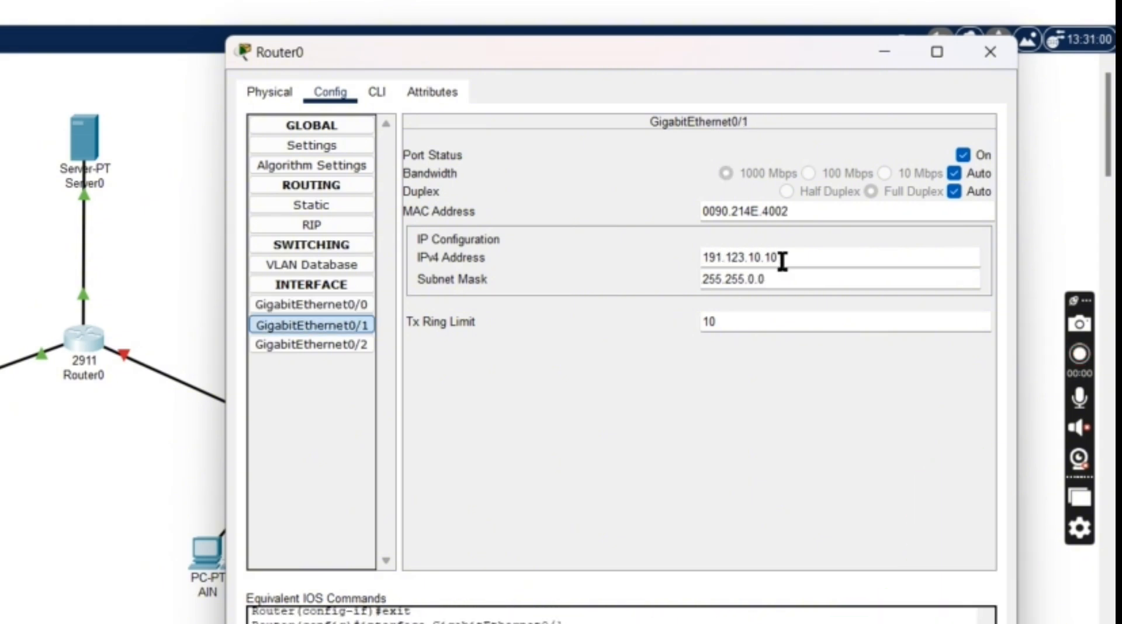
{"action": "left_click", "coordinate": [327, 346]}
{"action": "left_click", "coordinate": [769, 257]}
{"action": "type", "text": "192.123.19"}
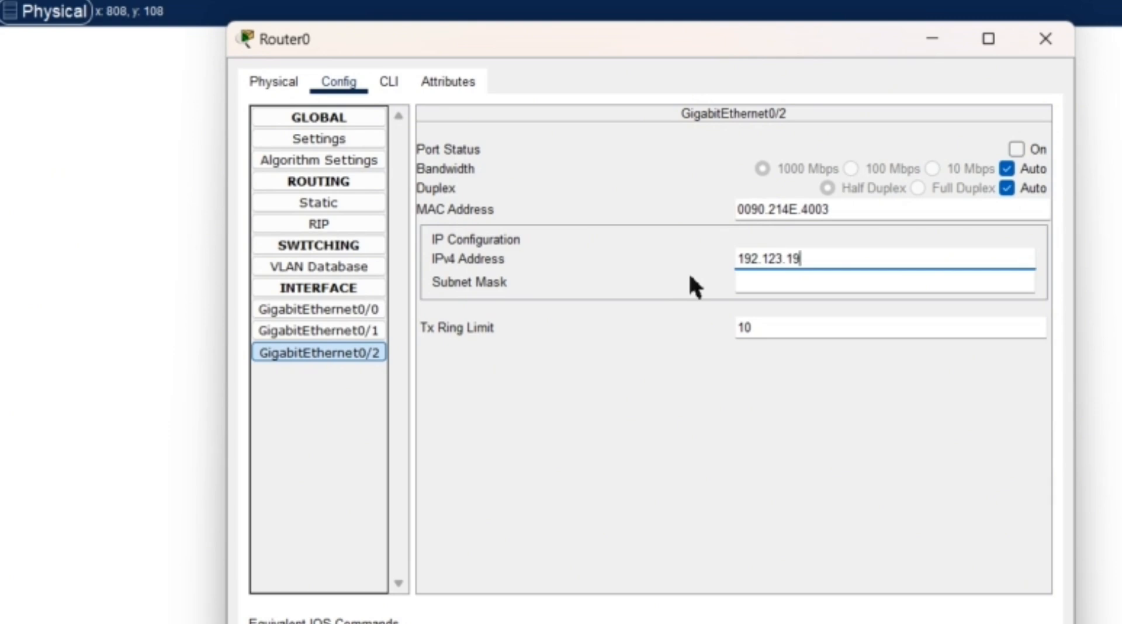
{"action": "type", "text": "0.1"}
{"action": "left_click", "coordinate": [768, 284]}
{"action": "left_click", "coordinate": [1017, 149]}
Step: Give Server0 static IP 190.123.10.1, mask 255.255.0.0 and gateway 190.123.10.10
{"action": "left_click", "coordinate": [318, 309]}
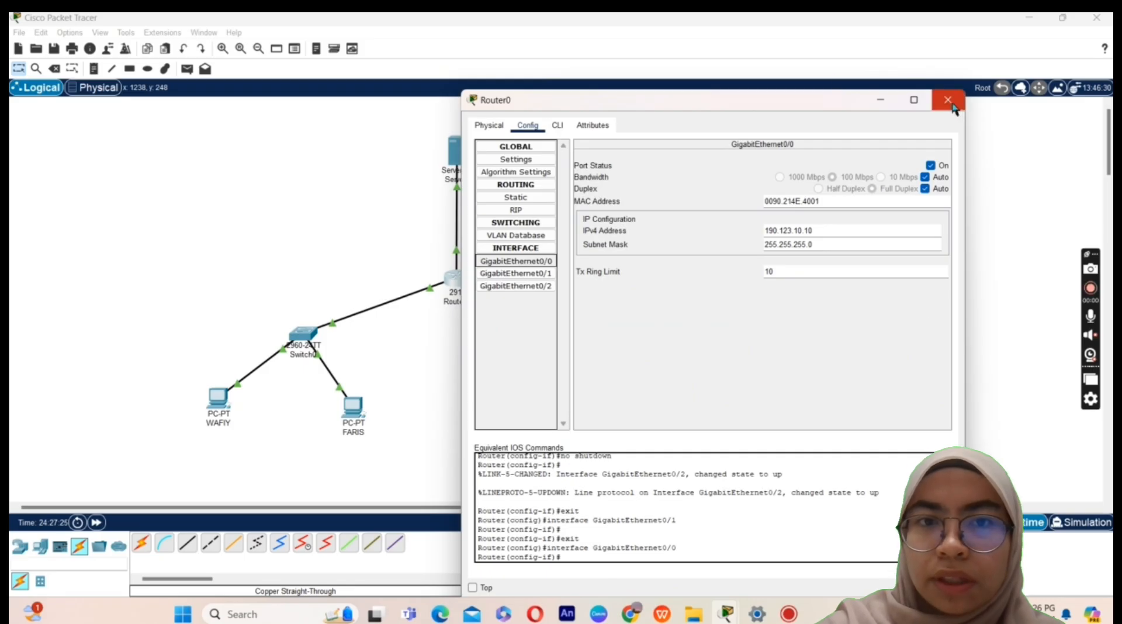
{"action": "left_click", "coordinate": [950, 102]}
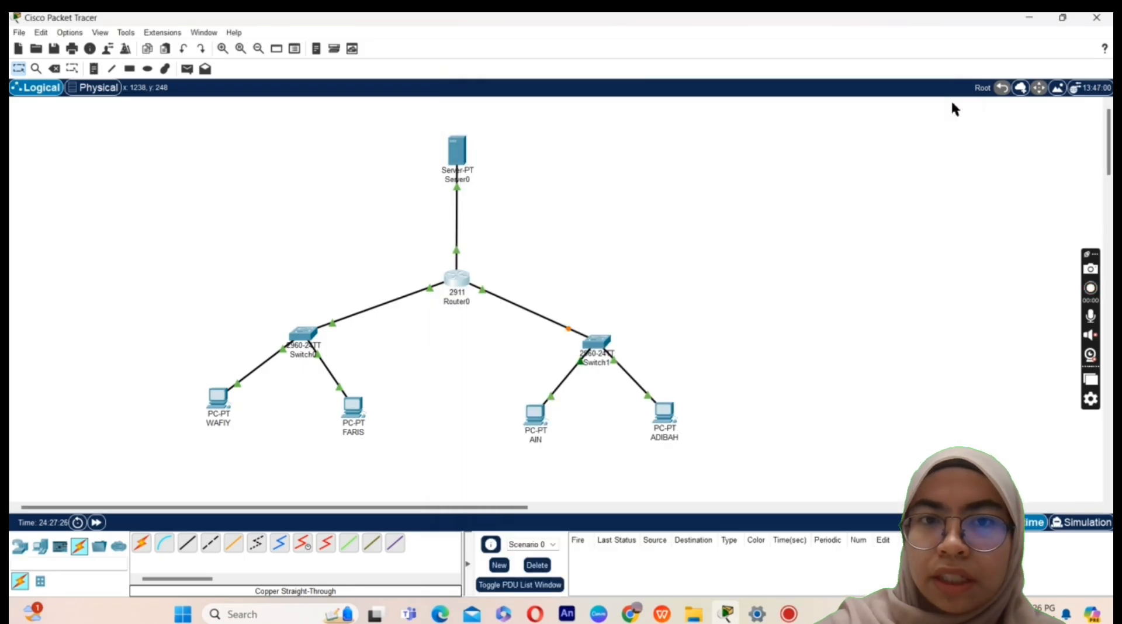
{"action": "left_click", "coordinate": [462, 161]}
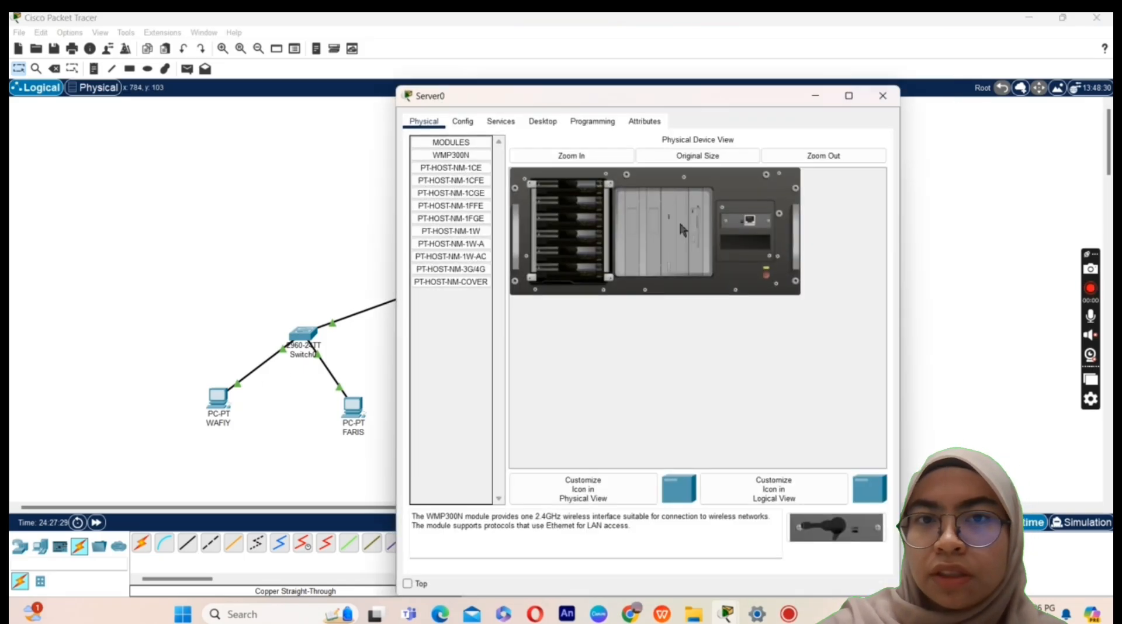
{"action": "left_click", "coordinate": [543, 121]}
{"action": "left_click", "coordinate": [466, 161]}
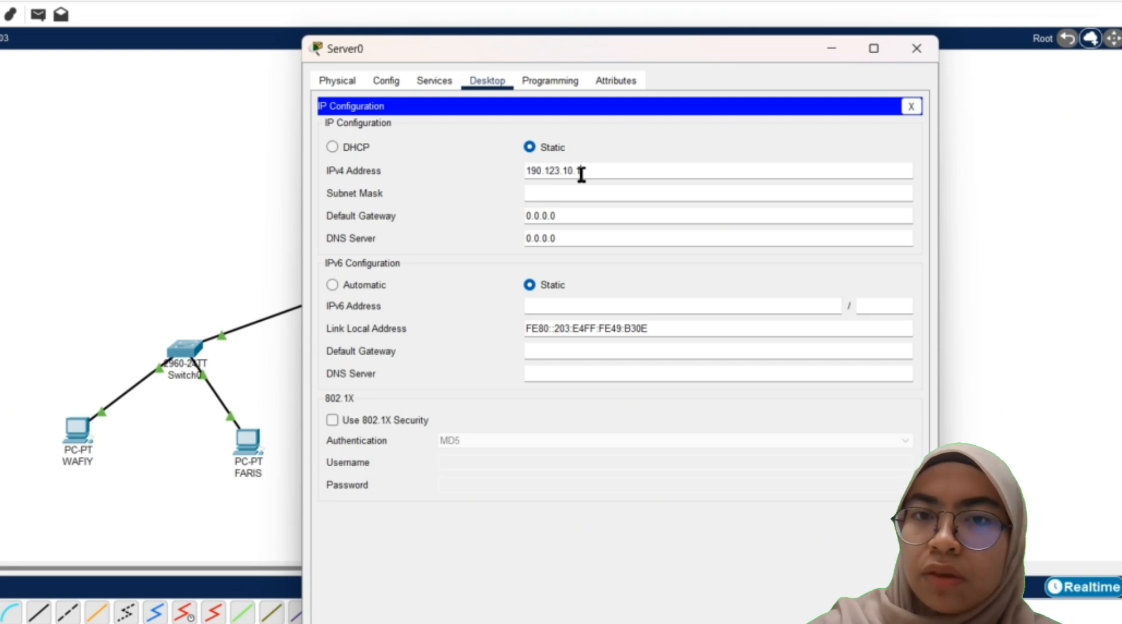
{"action": "left_click", "coordinate": [582, 174]}
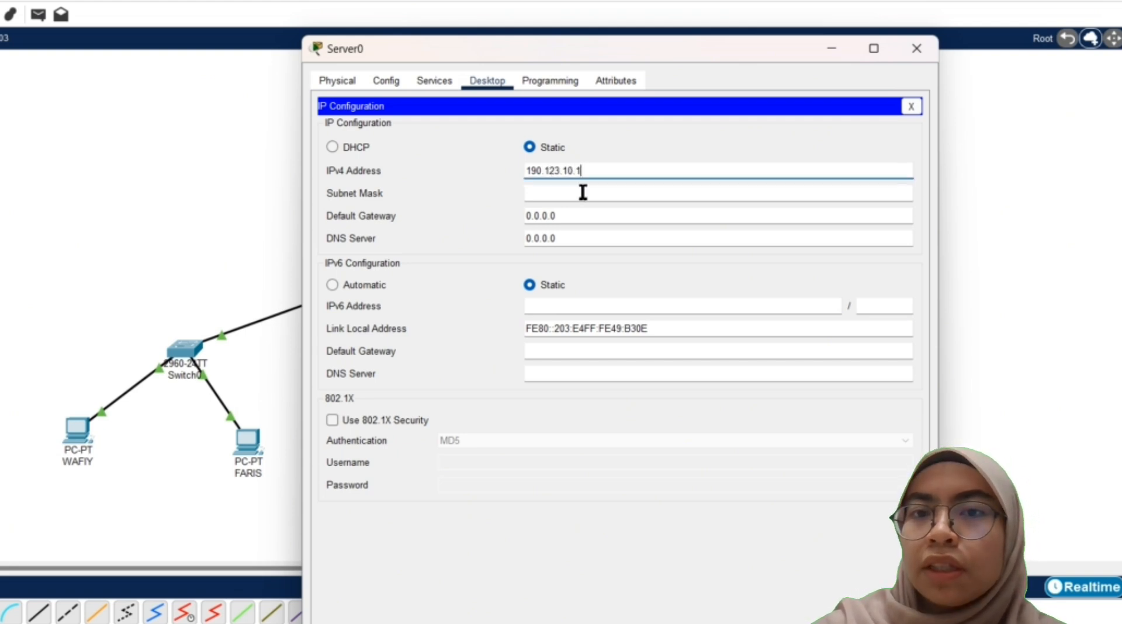
{"action": "left_click", "coordinate": [583, 194]}
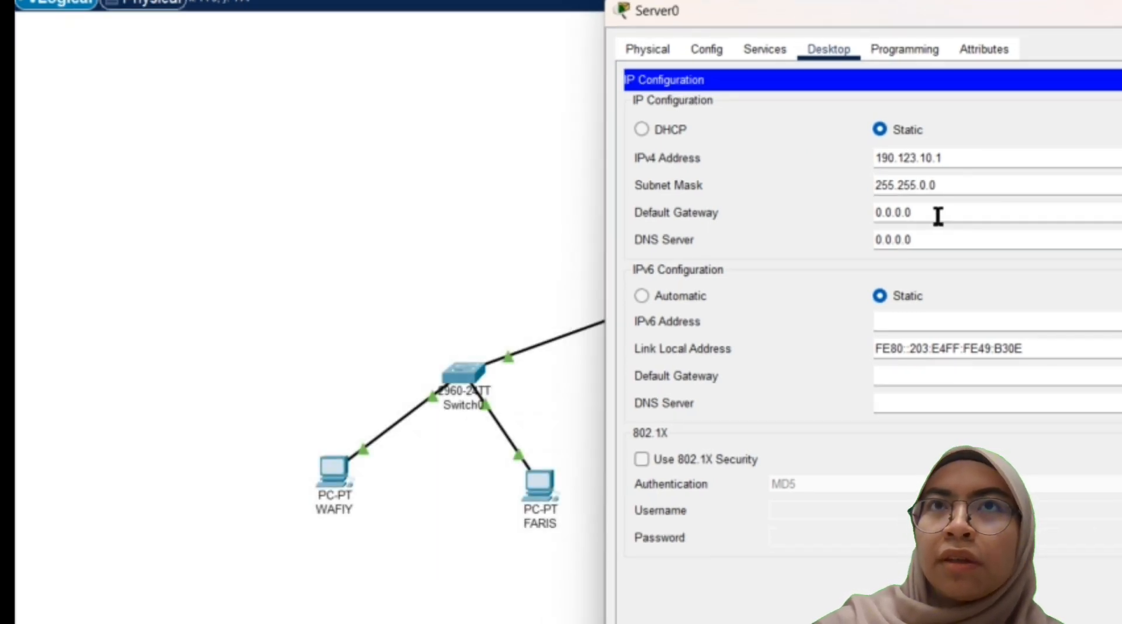
{"action": "left_click", "coordinate": [935, 214]}
{"action": "key", "text": "BackSpace"}
{"action": "key", "text": "BackSpace"}
{"action": "key", "text": "BackSpace"}
{"action": "key", "text": "BackSpace"}
{"action": "key", "text": "BackSpace"}
{"action": "key", "text": "BackSpace"}
{"action": "key", "text": "BackSpace"}
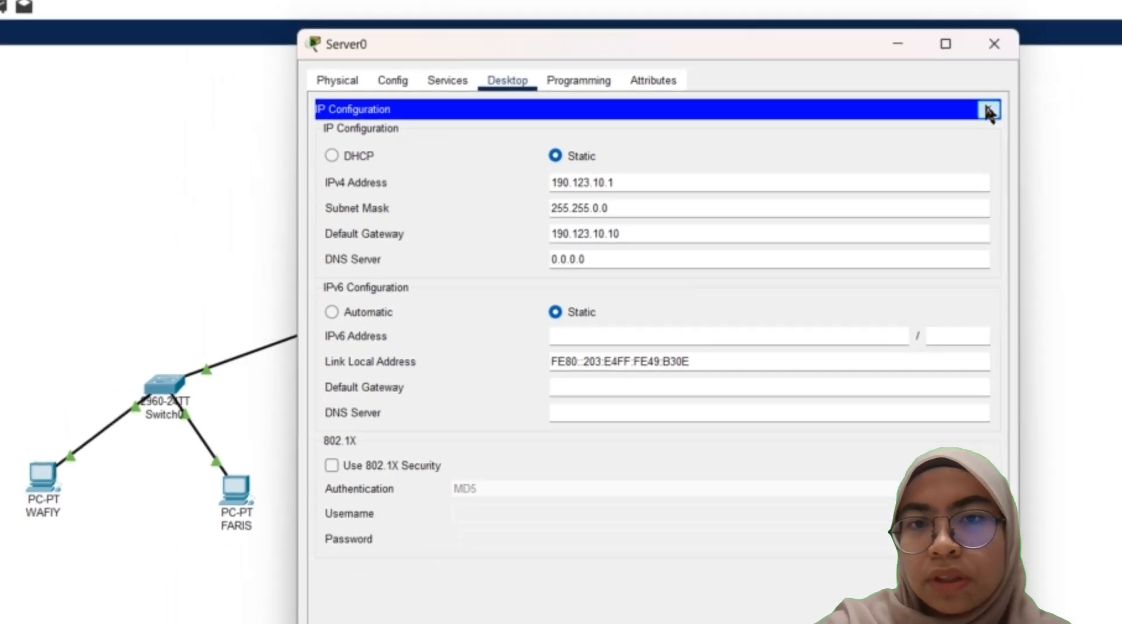
{"action": "left_click", "coordinate": [988, 110]}
{"action": "left_click", "coordinate": [994, 43]}
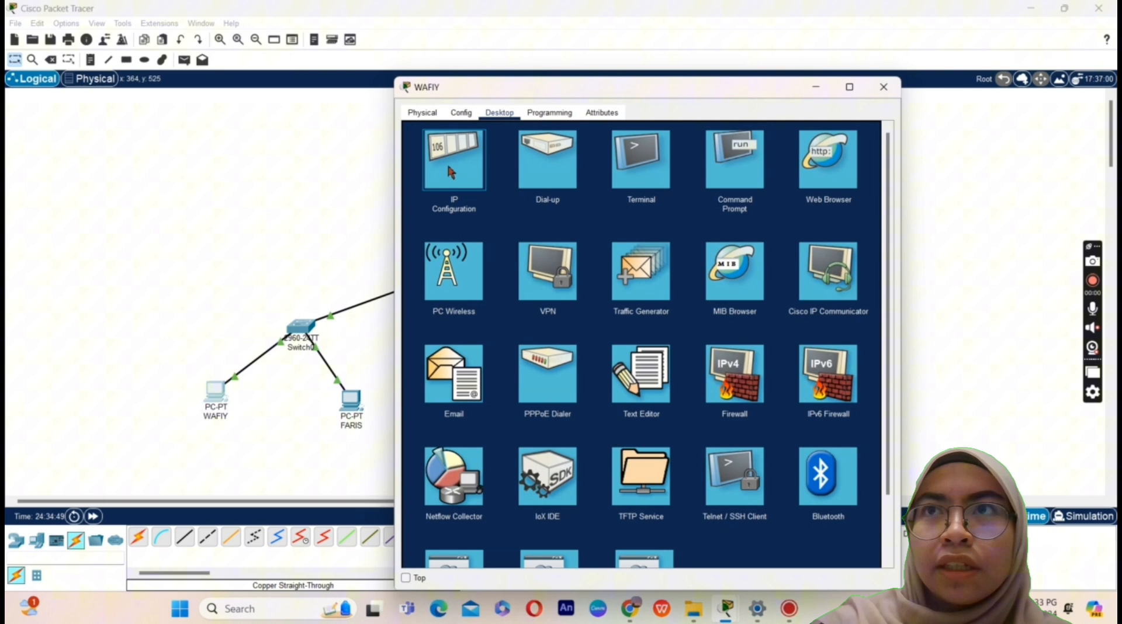
Step: Enter 191.123.10.1, mask 255.255.0.0 and gateway 191.123.10.10 on WAFIY, then verify the values
{"action": "left_click", "coordinate": [447, 163]}
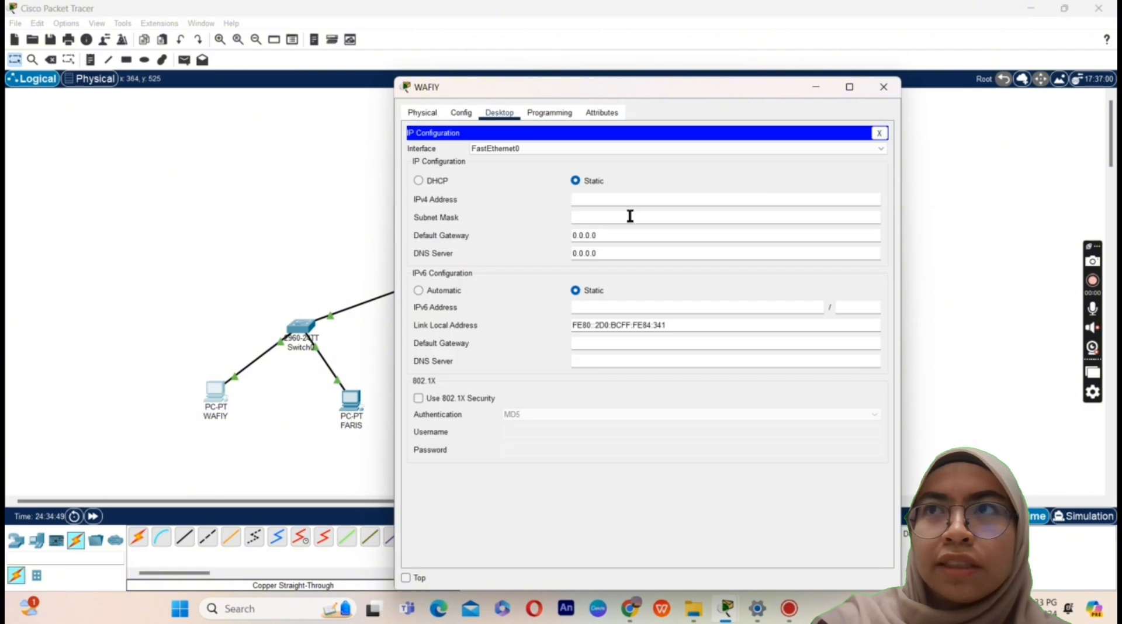
{"action": "left_click", "coordinate": [614, 200]}
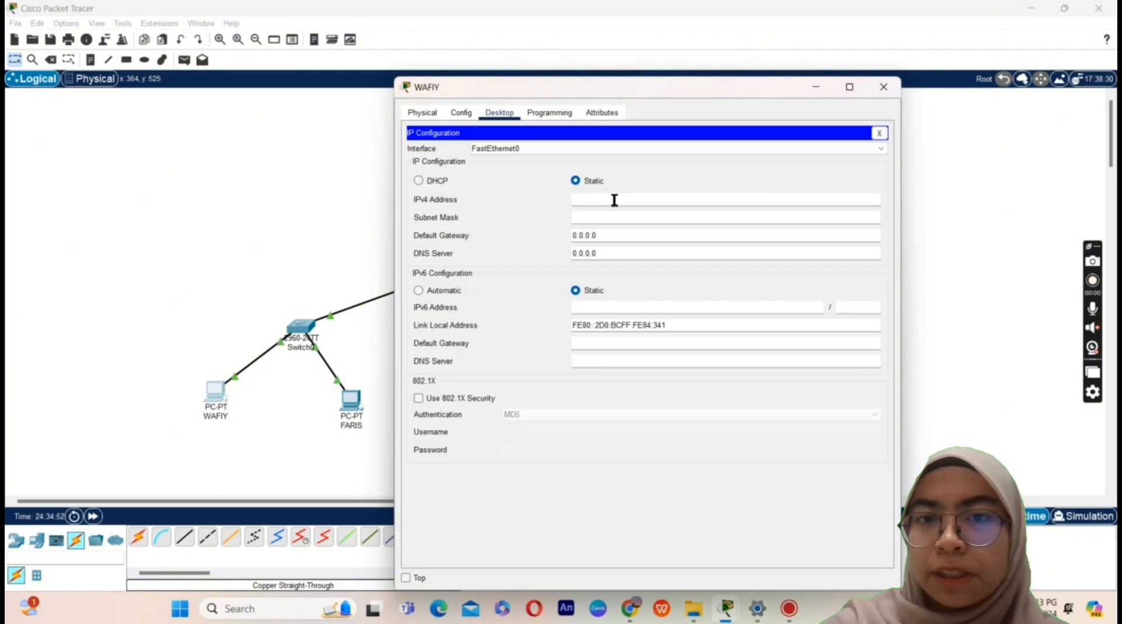
{"action": "type", "text": "191.123."}
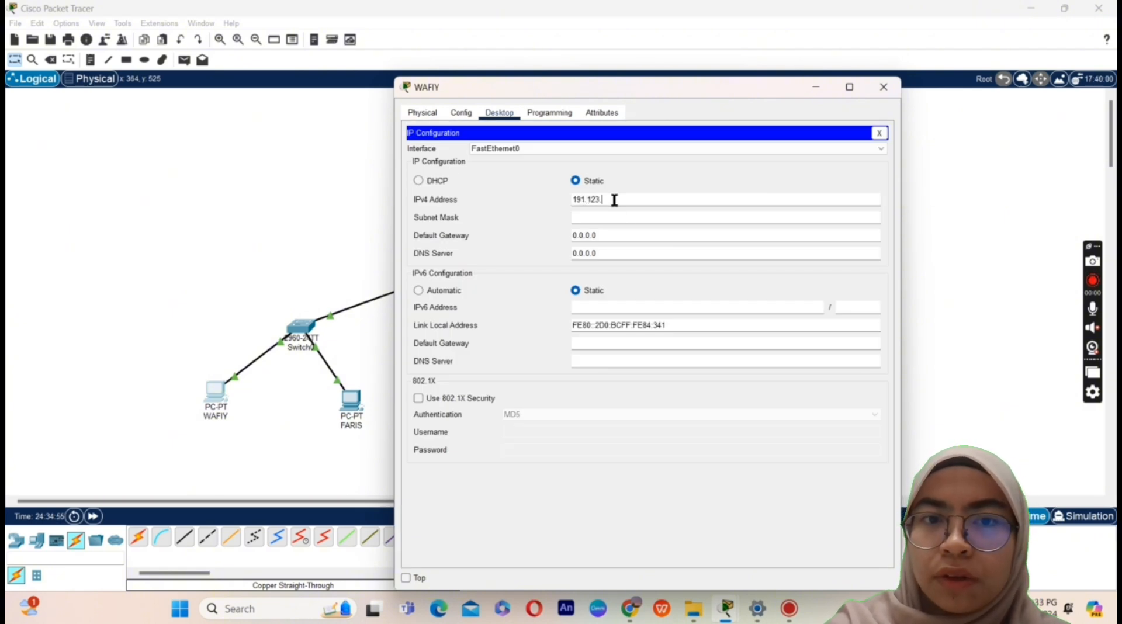
{"action": "type", "text": "10.1"}
{"action": "left_click", "coordinate": [617, 217]}
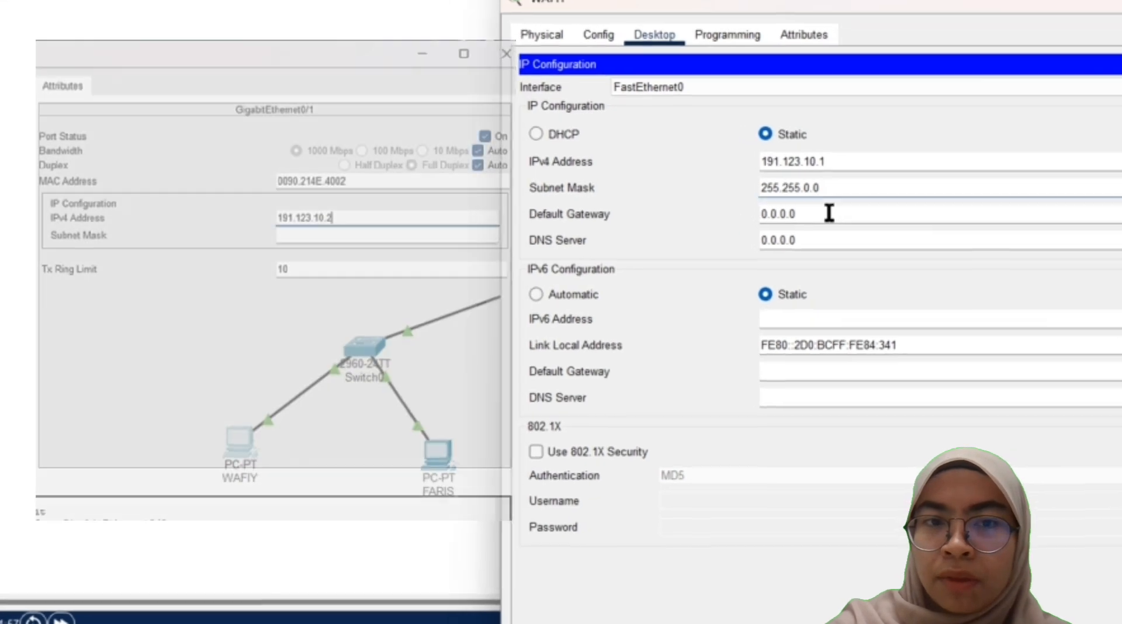
{"action": "left_click", "coordinate": [828, 213]}
{"action": "key", "text": "BackSpace"}
{"action": "key", "text": "BackSpace"}
{"action": "key", "text": "BackSpace"}
{"action": "key", "text": "BackSpace"}
{"action": "key", "text": "BackSpace"}
{"action": "key", "text": "BackSpace"}
{"action": "key", "text": "BackSpace"}
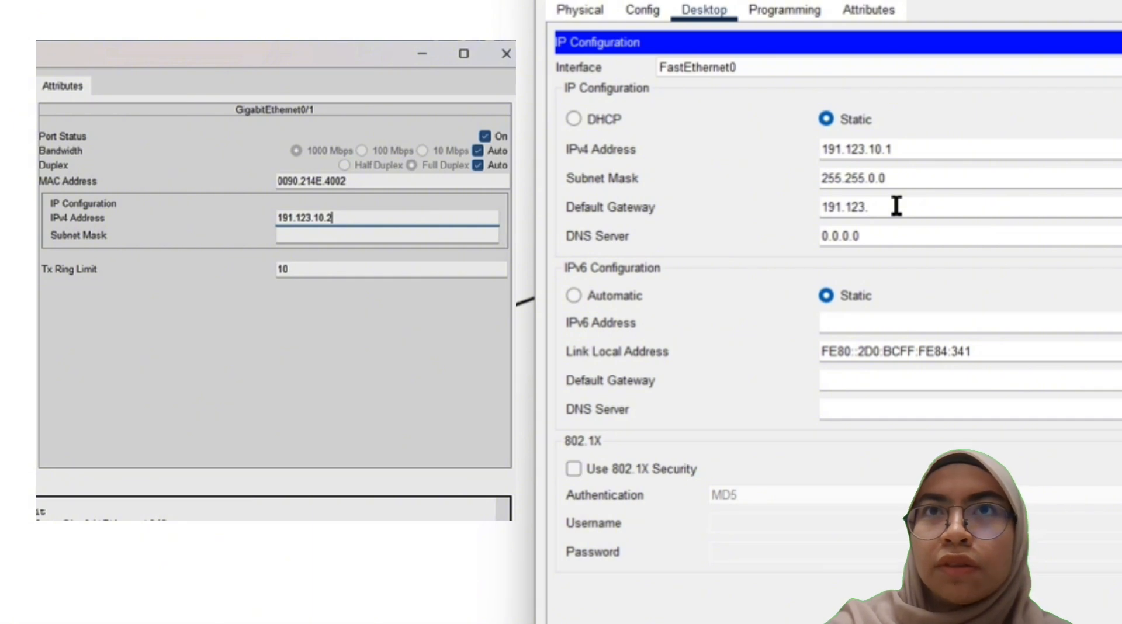
{"action": "type", "text": "191.123.10.10"}
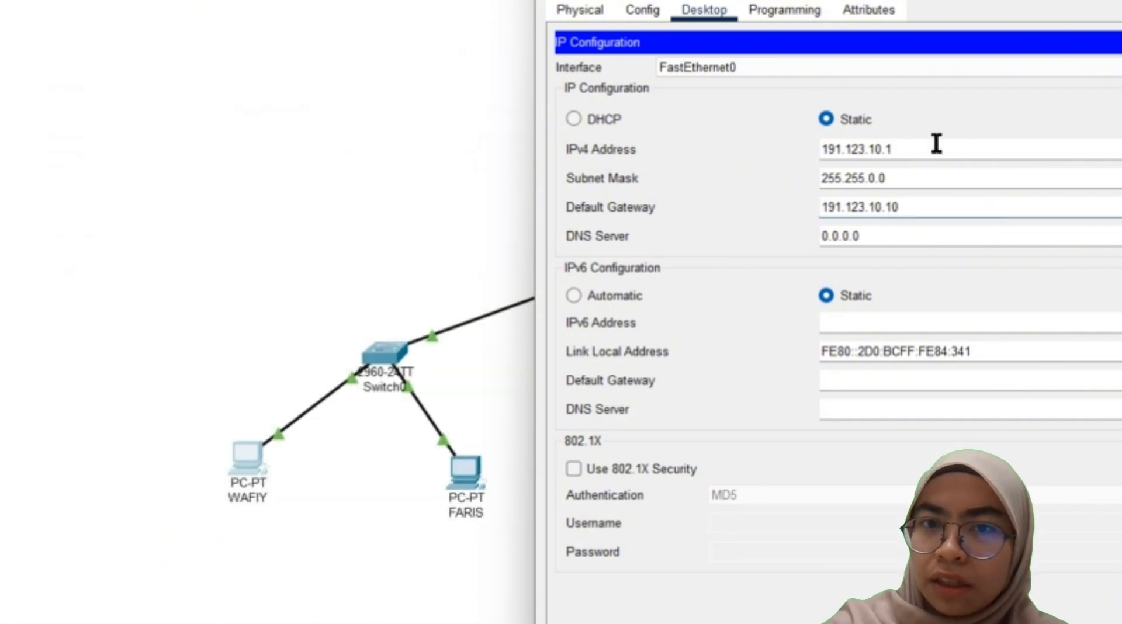
{"action": "left_click", "coordinate": [974, 125]}
{"action": "left_click", "coordinate": [1117, 42]}
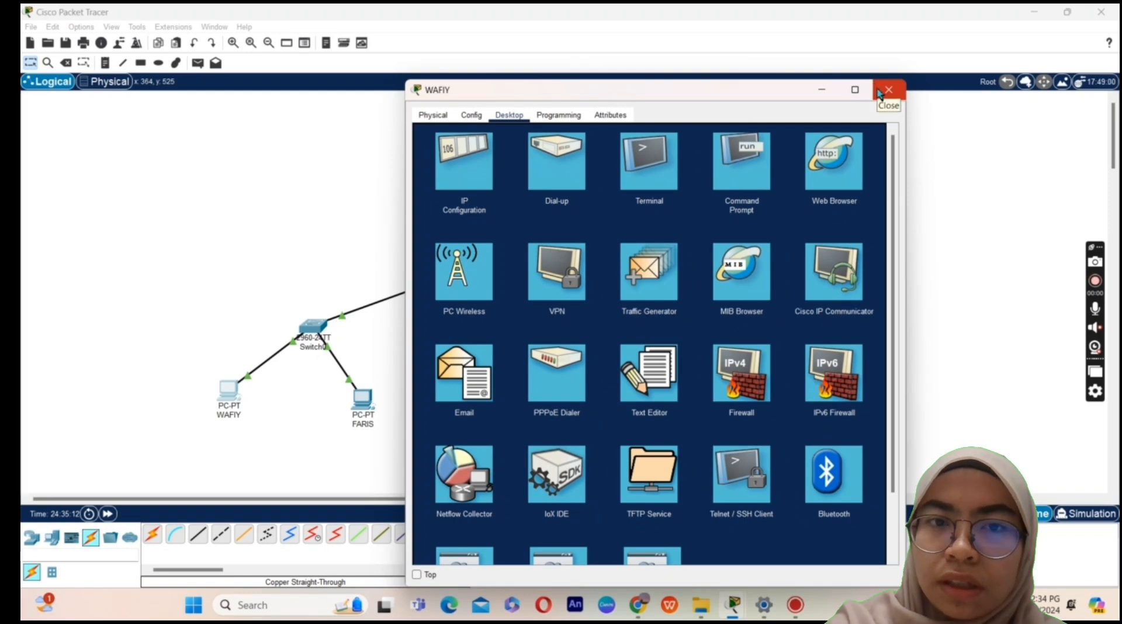
{"action": "left_click", "coordinate": [468, 159]}
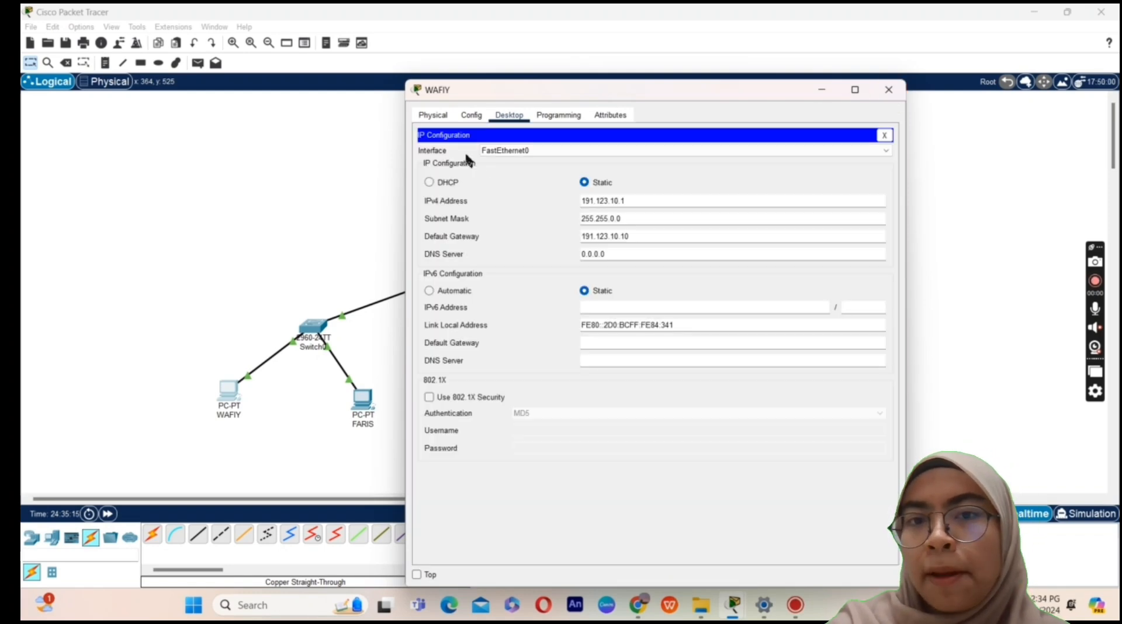
{"action": "left_click", "coordinate": [888, 89]}
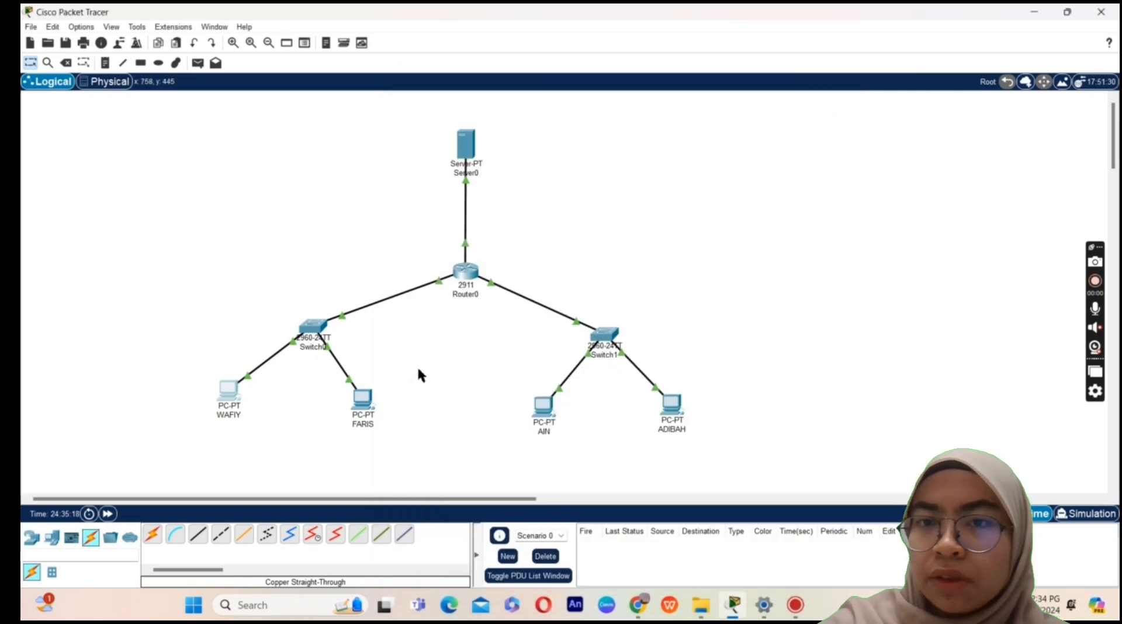
{"action": "left_click", "coordinate": [368, 402]}
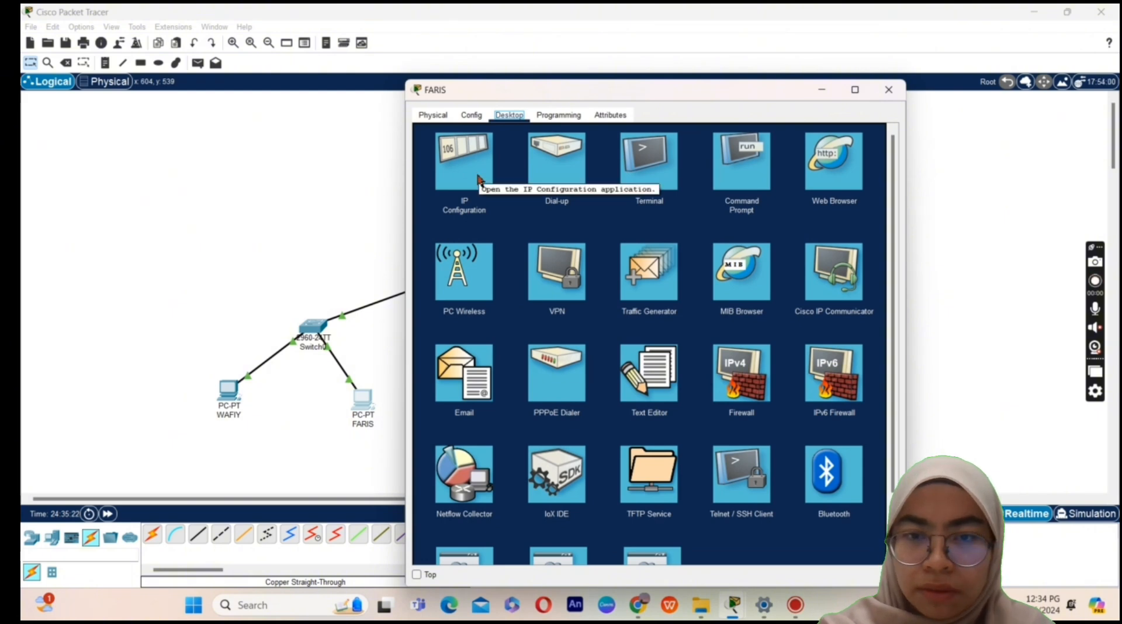
Step: Give FARIS 191.123.10.2 with mask 255.255.0.0 and gateway 191.123.10.1
{"action": "left_click", "coordinate": [477, 180]}
{"action": "left_click", "coordinate": [494, 217]}
{"action": "type", "text": "19"}
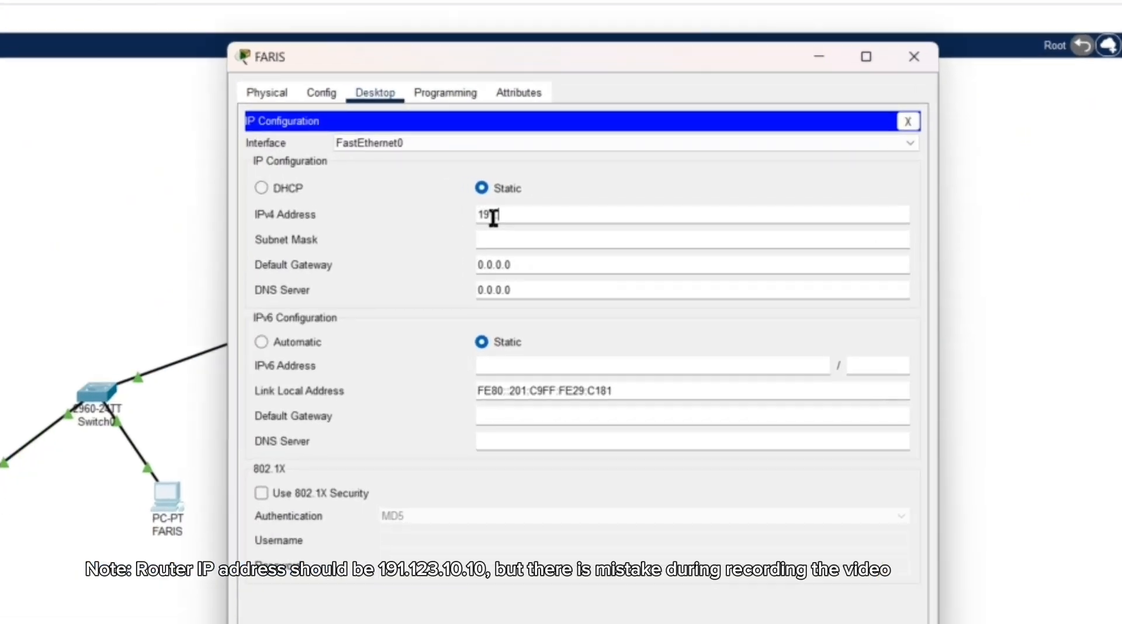
{"action": "type", "text": "1.123.10.2"}
{"action": "left_click", "coordinate": [542, 241]}
{"action": "left_click", "coordinate": [523, 268]}
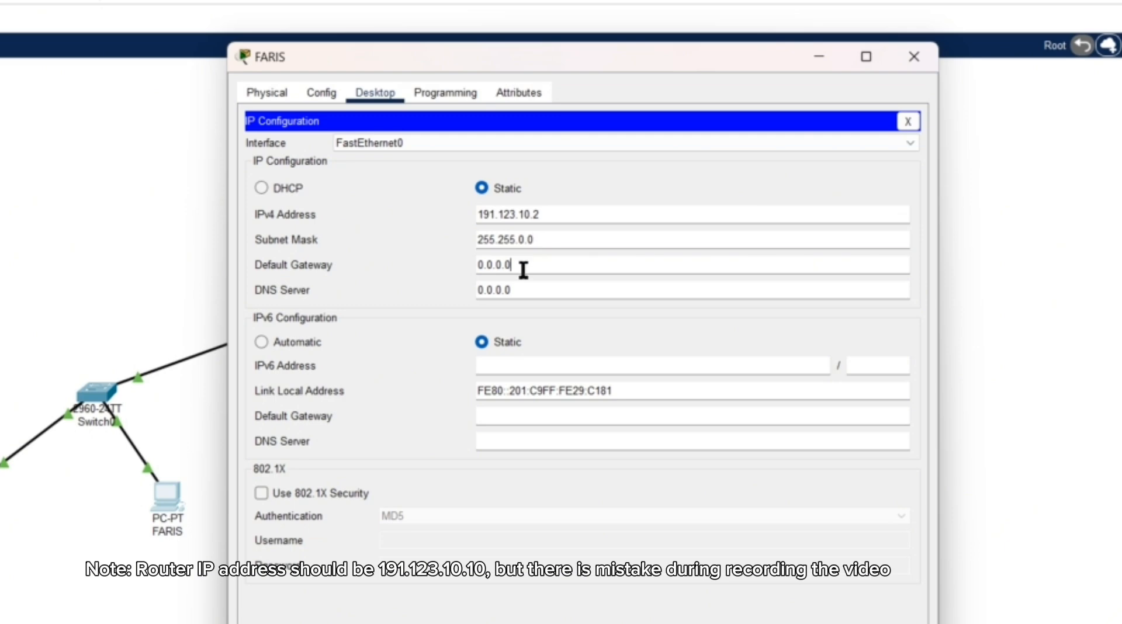
{"action": "type", "text": "191.123.10.1"}
{"action": "left_click", "coordinate": [908, 121]}
{"action": "left_click", "coordinate": [914, 57]}
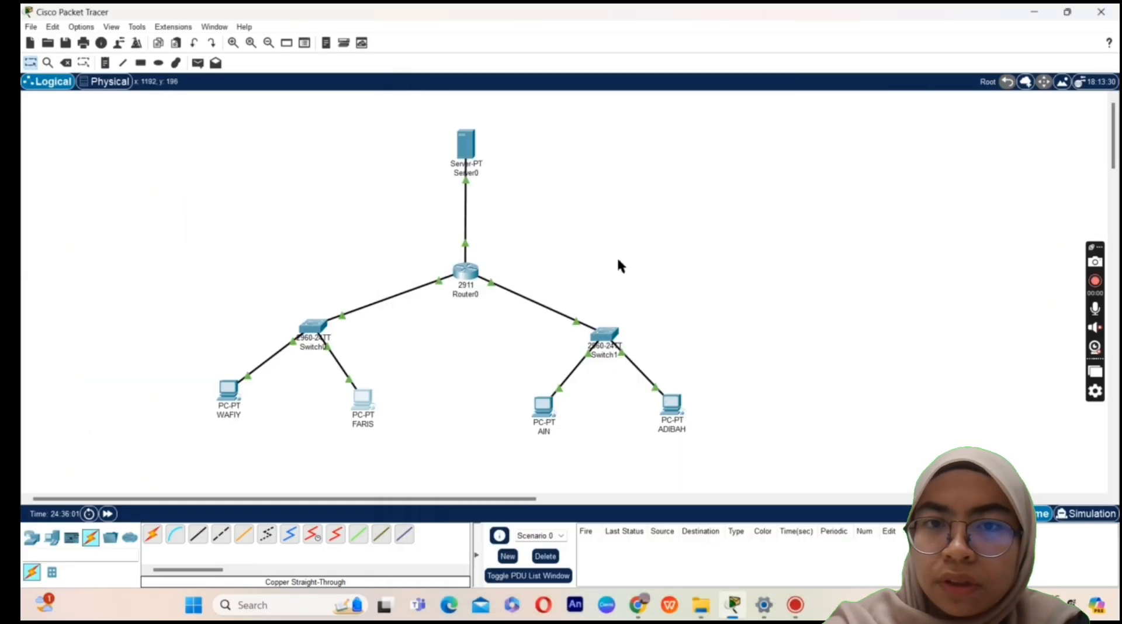
Step: Give AIN 192.123.10.1 with mask 255.255.255.0 and gateway 192.123.10.10
{"action": "left_click", "coordinate": [543, 405]}
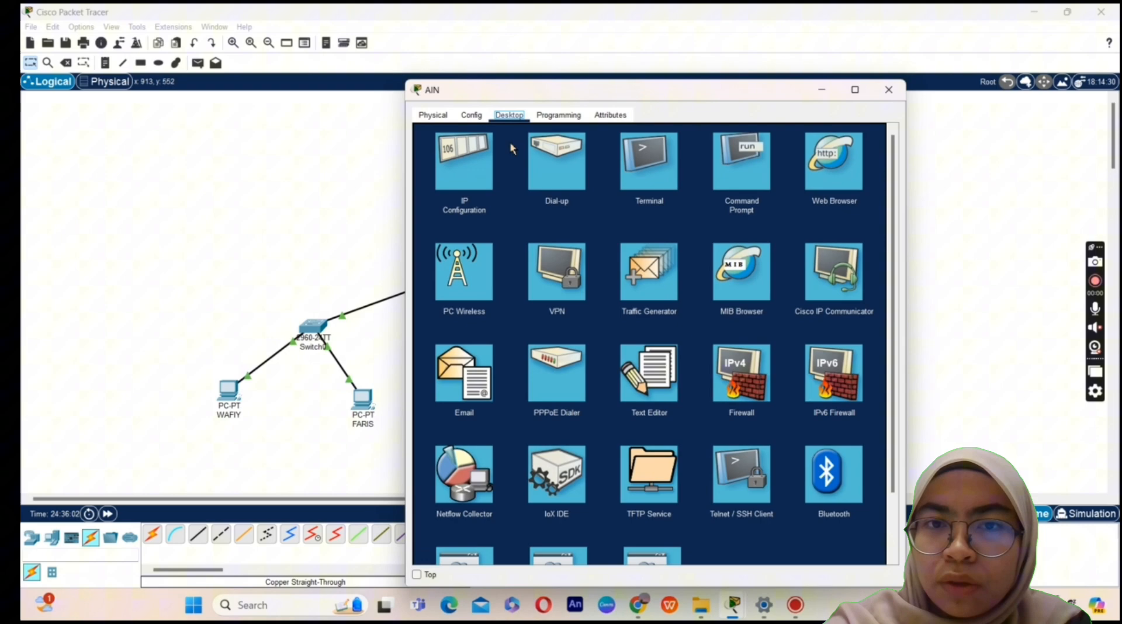
{"action": "left_click", "coordinate": [472, 172]}
{"action": "left_click", "coordinate": [614, 202]}
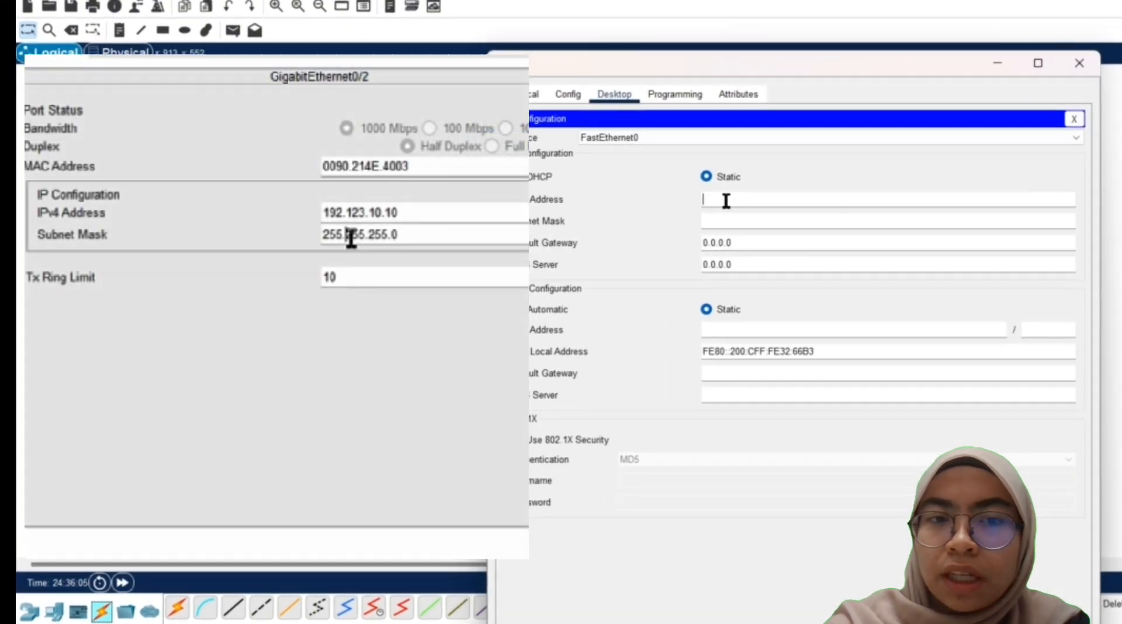
{"action": "type", "text": "19"}
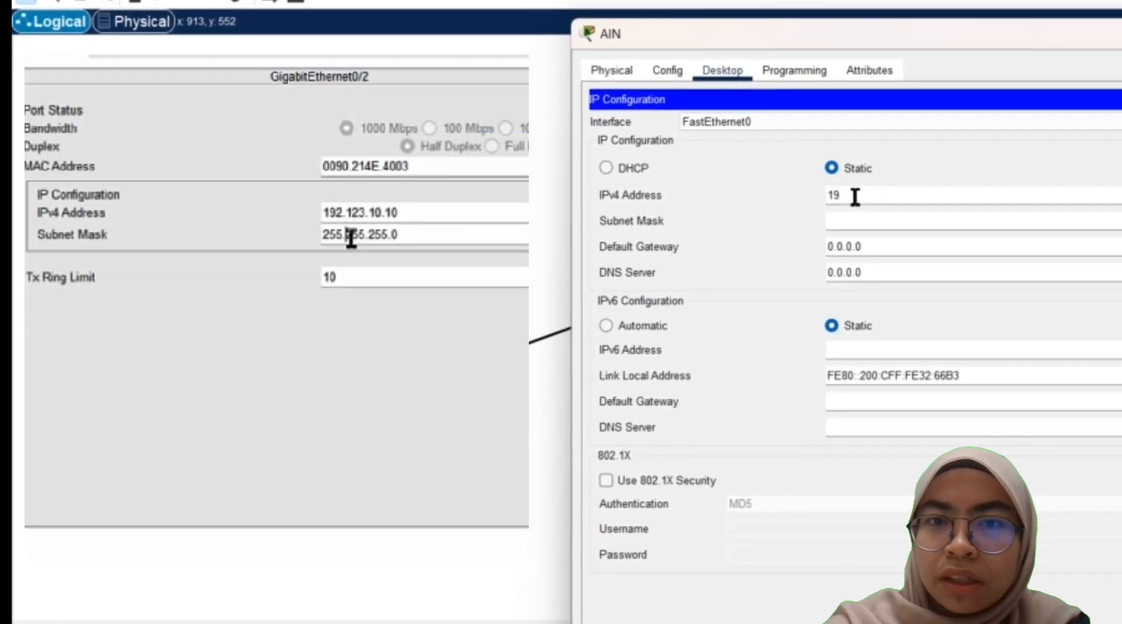
{"action": "type", "text": "2.123."}
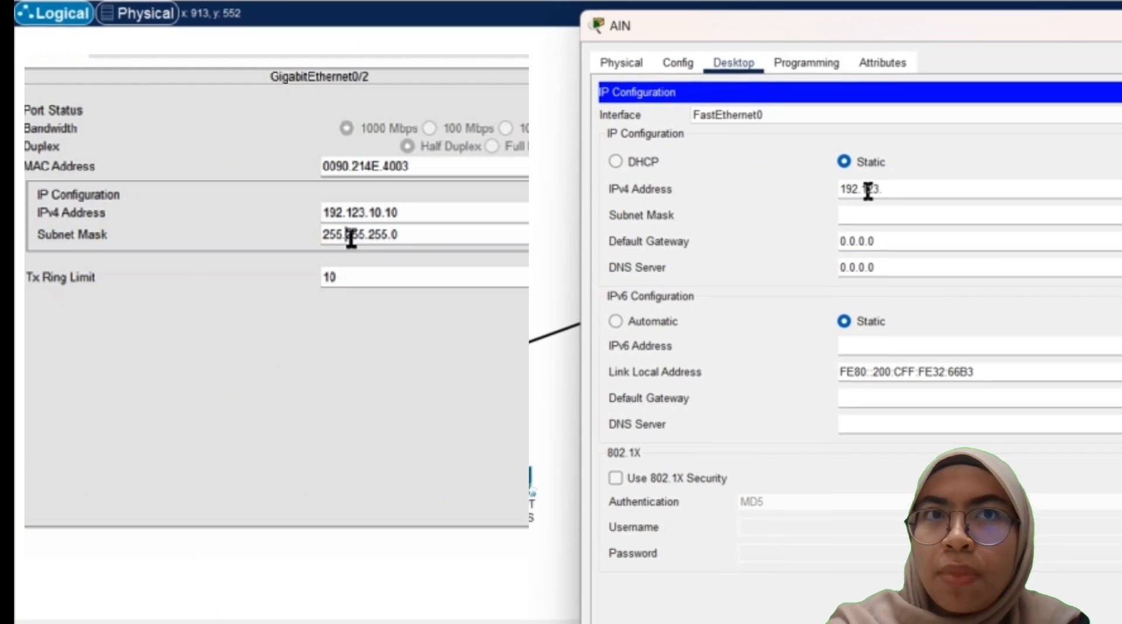
{"action": "type", "text": "10.1"}
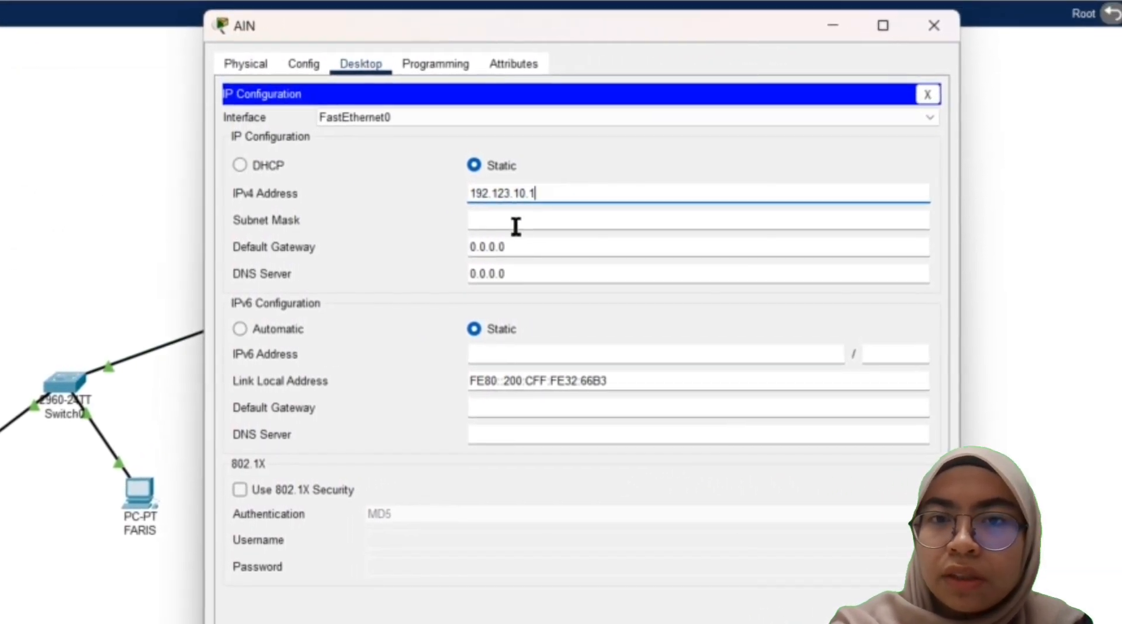
{"action": "left_click", "coordinate": [516, 226]}
{"action": "left_click", "coordinate": [522, 244]}
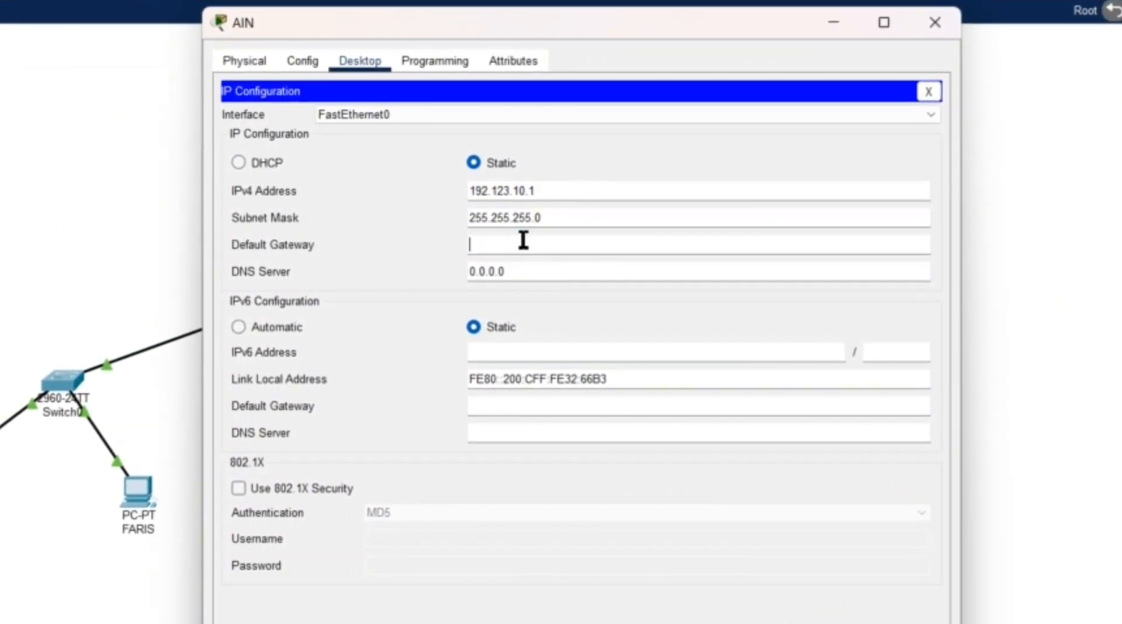
{"action": "left_click", "coordinate": [935, 22]}
{"action": "left_click", "coordinate": [412, 501]}
{"action": "left_click", "coordinate": [290, 128]}
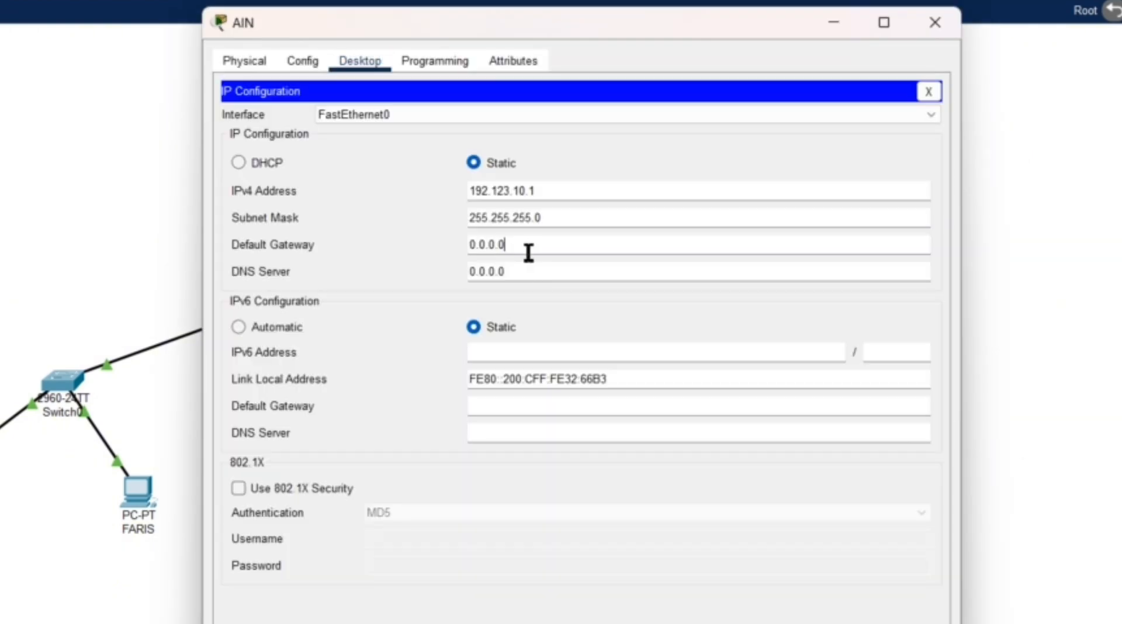
{"action": "left_click", "coordinate": [528, 251]}
{"action": "type", "text": "192.123.10.10"}
{"action": "left_click", "coordinate": [928, 92]}
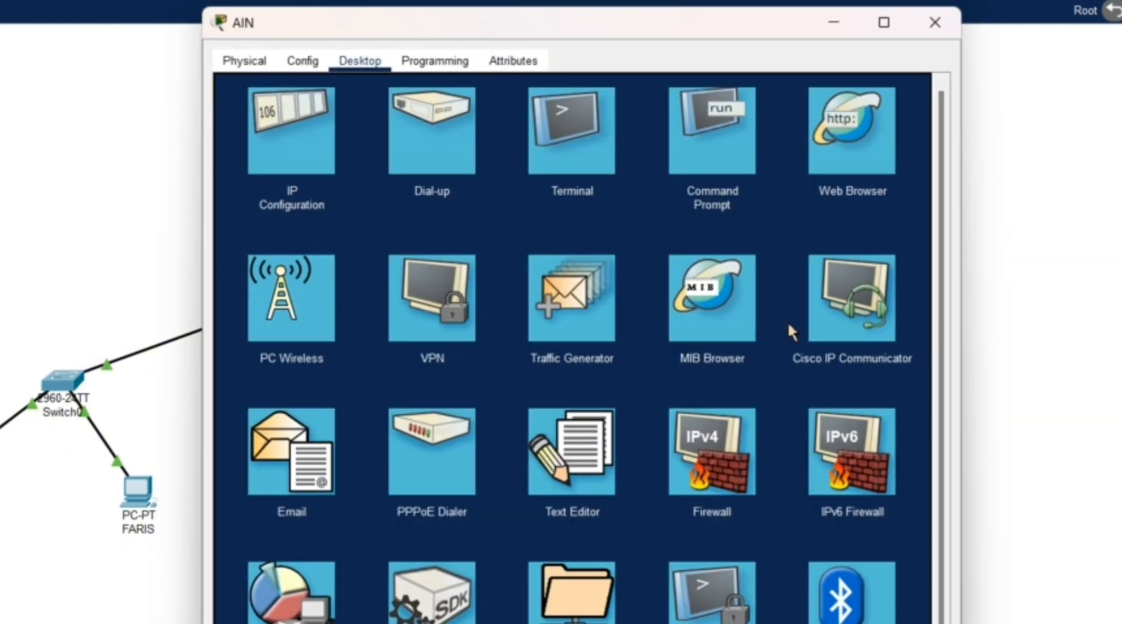
{"action": "left_click", "coordinate": [935, 23]}
Step: Enter 192.123.10.2 with the default mask and gateway 192.123.10.10 on ADIBAH
{"action": "left_click", "coordinate": [602, 513]}
{"action": "left_click", "coordinate": [290, 128]}
{"action": "left_click", "coordinate": [481, 191]}
{"action": "type", "text": "192.123.10.2"}
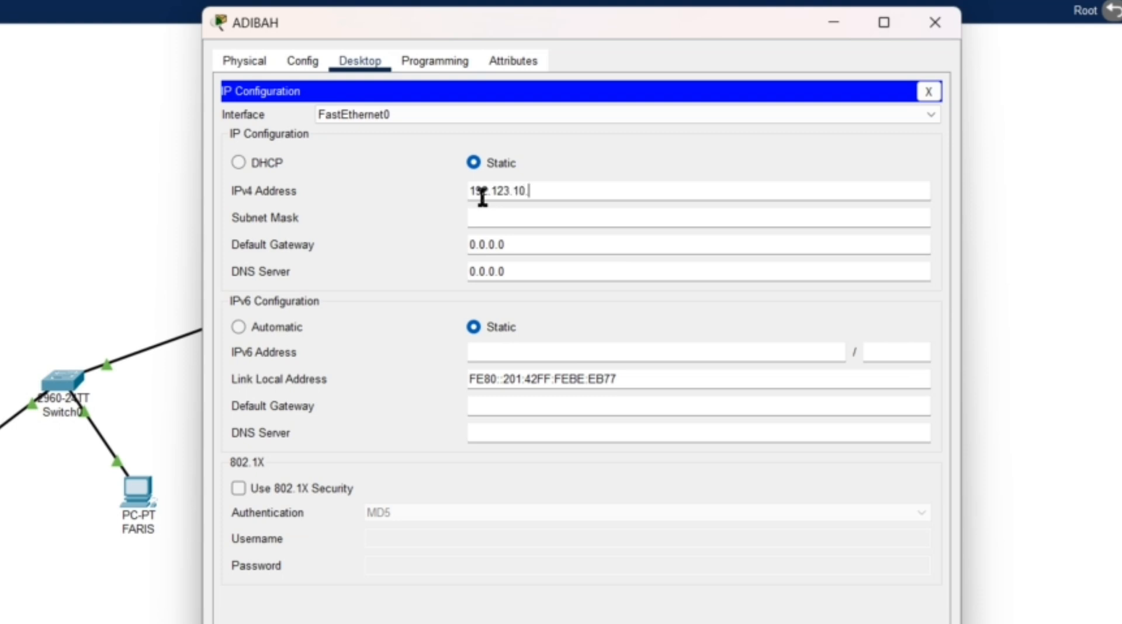
{"action": "left_click", "coordinate": [525, 247]}
{"action": "key", "text": "BackSpace"}
{"action": "key", "text": "BackSpace"}
{"action": "key", "text": "BackSpace"}
{"action": "key", "text": "BackSpace"}
{"action": "key", "text": "BackSpace"}
{"action": "key", "text": "BackSpace"}
{"action": "key", "text": "BackSpace"}
{"action": "type", "text": "192.123.10.10"}
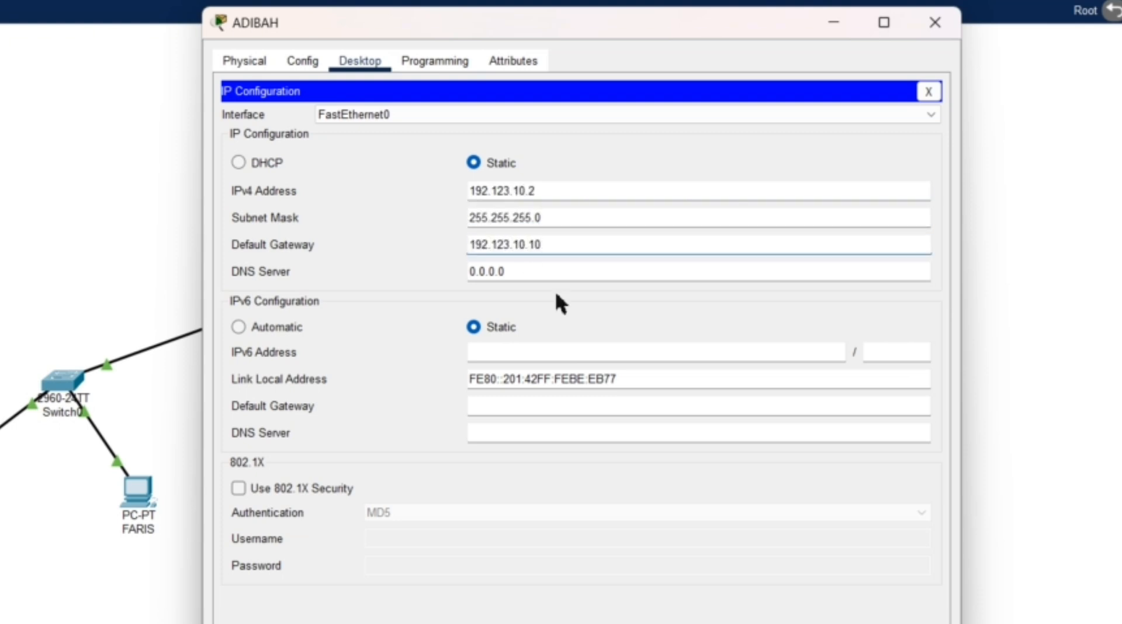
{"action": "left_click", "coordinate": [928, 92]}
{"action": "left_click", "coordinate": [935, 23]}
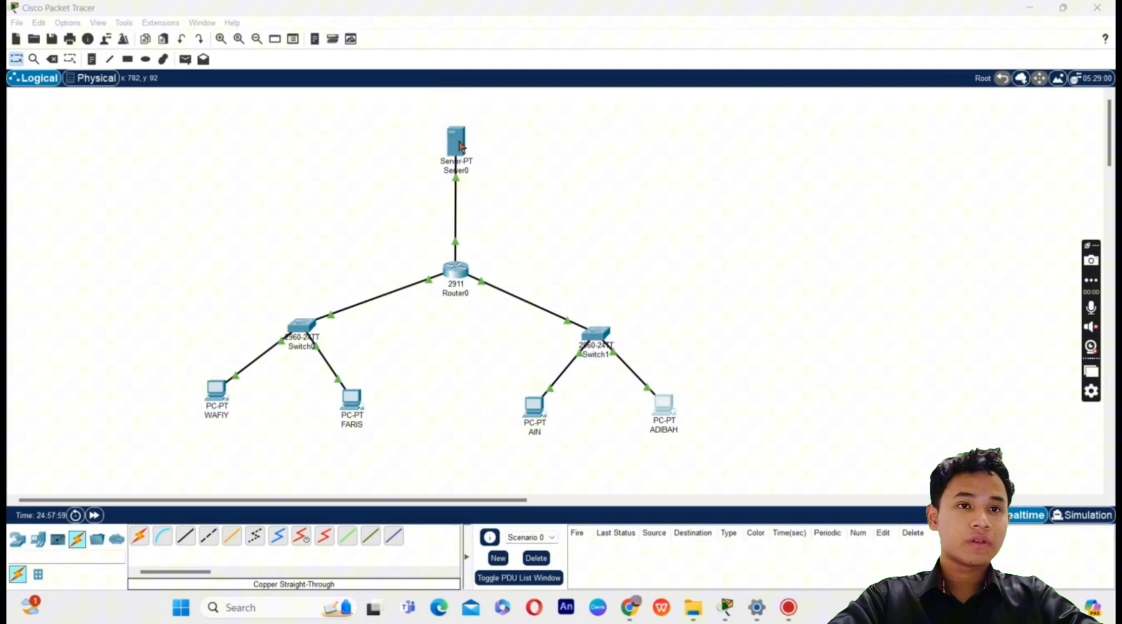
Step: Enter a new username and password in Server0's FTP service
{"action": "left_click", "coordinate": [457, 144]}
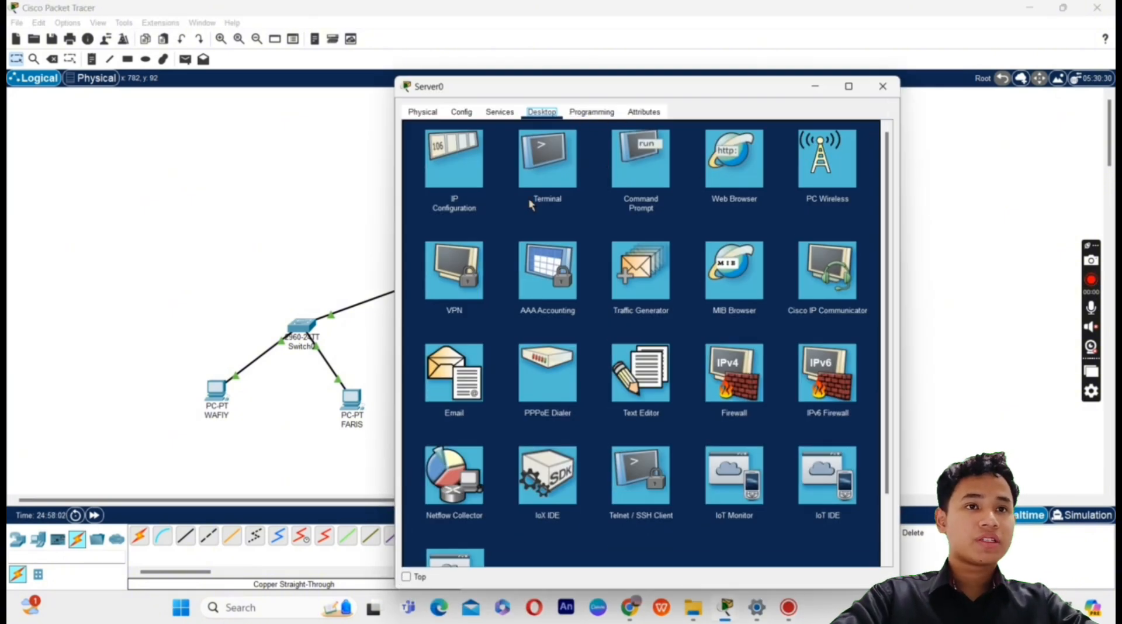
{"action": "left_click", "coordinate": [500, 112]}
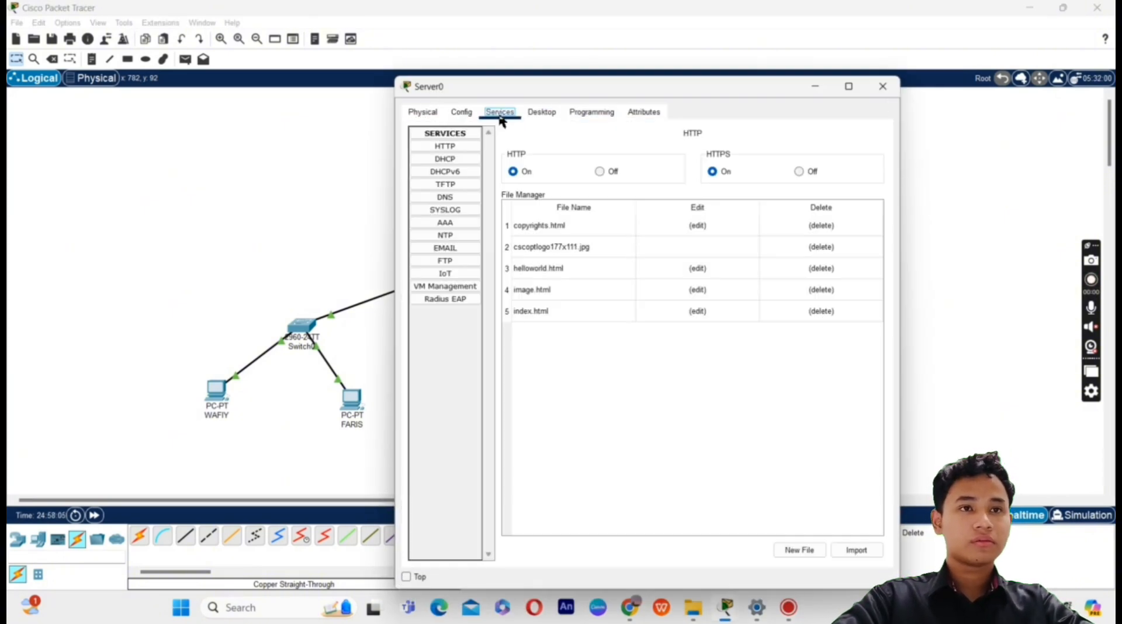
{"action": "left_click", "coordinate": [446, 262]}
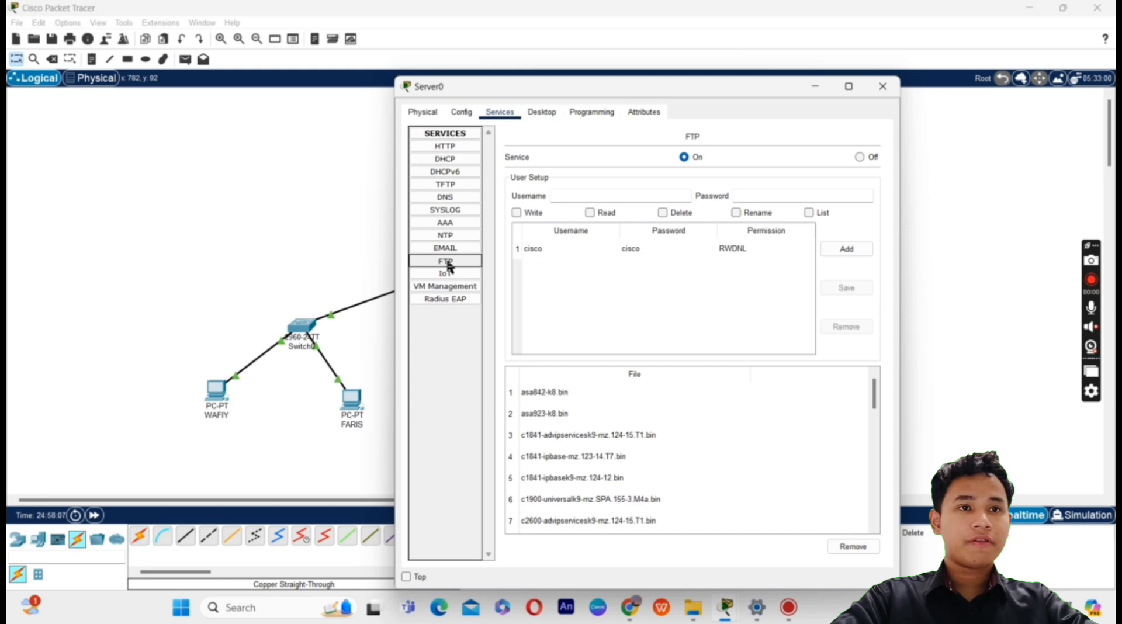
{"action": "left_click", "coordinate": [619, 194]}
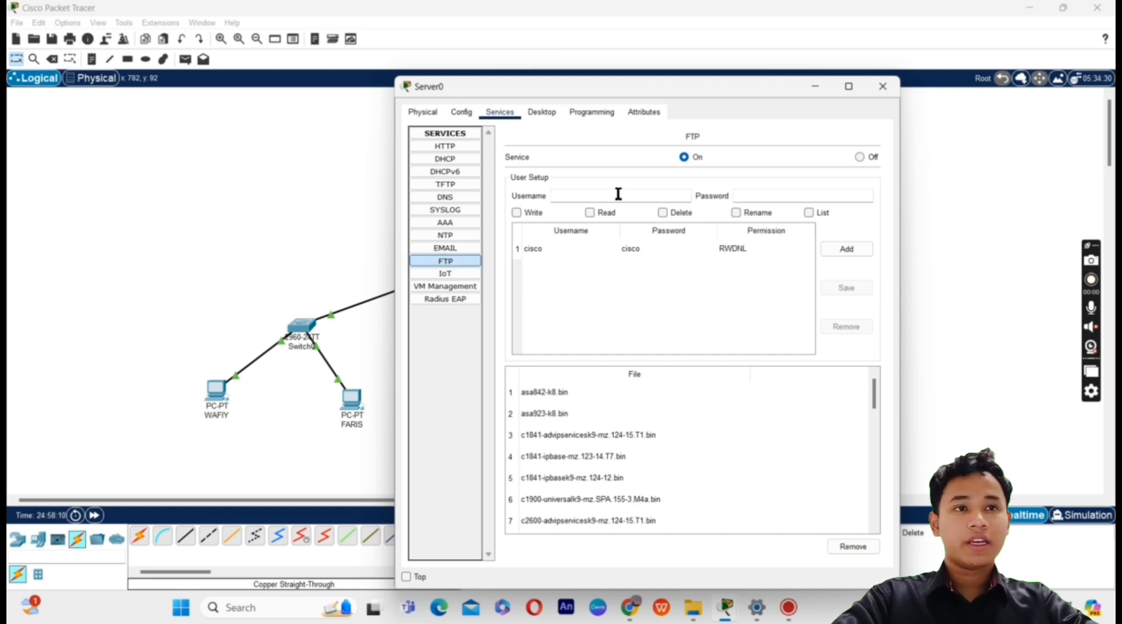
{"action": "type", "text": "project"}
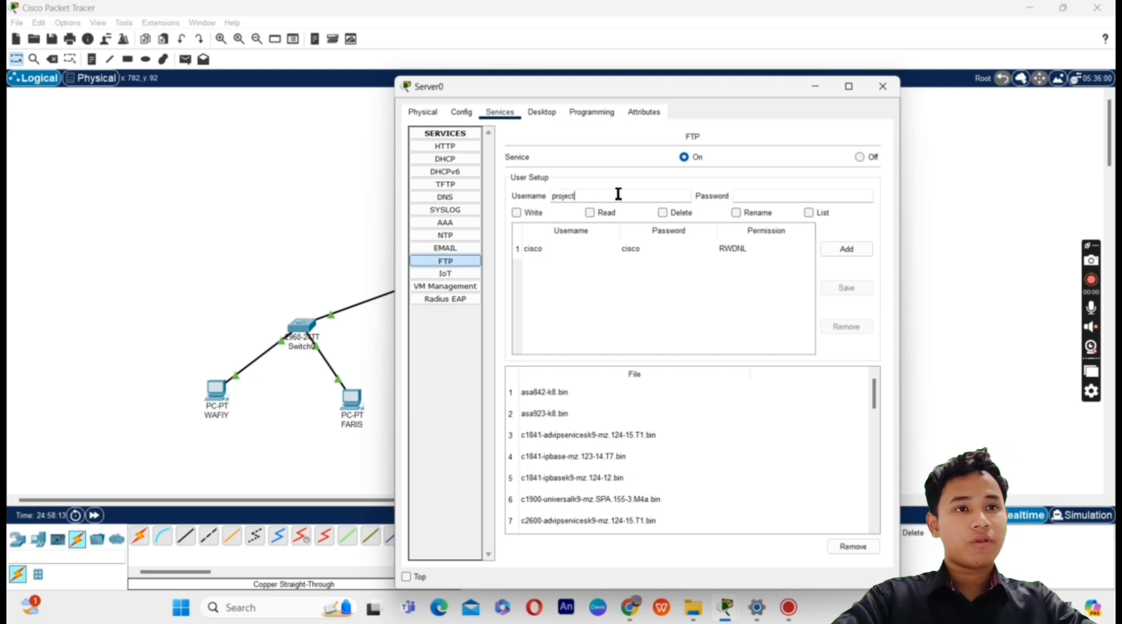
{"action": "left_click", "coordinate": [743, 199]}
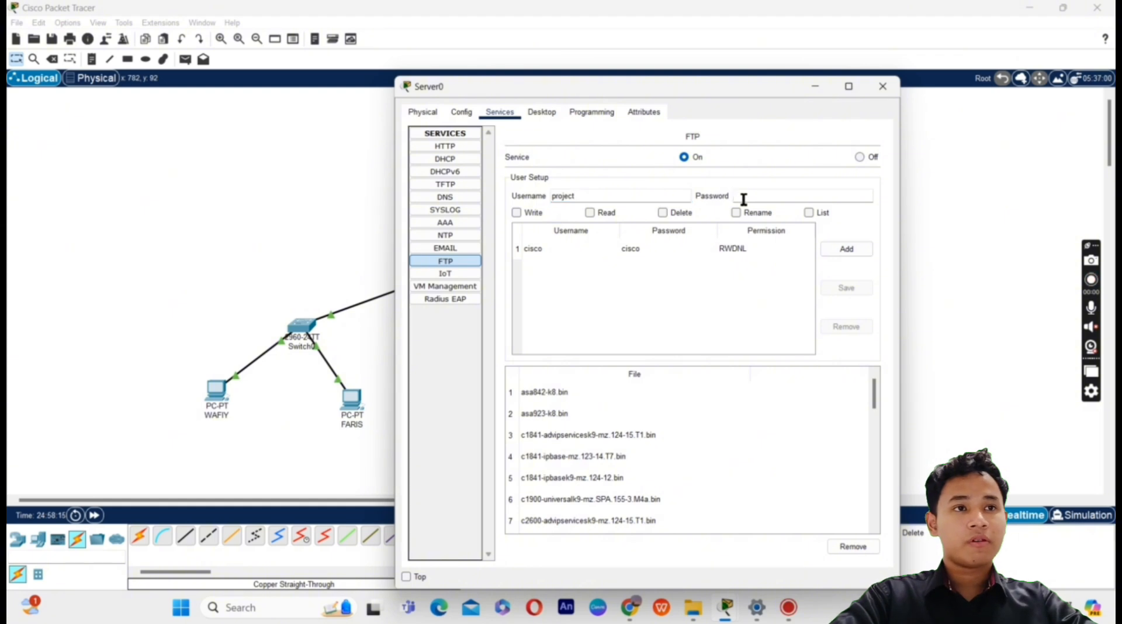
{"action": "left_click", "coordinate": [511, 213]}
Step: Grant the new user Write, Read, Delete, Rename and List permissions and add the account
{"action": "left_click", "coordinate": [516, 212]}
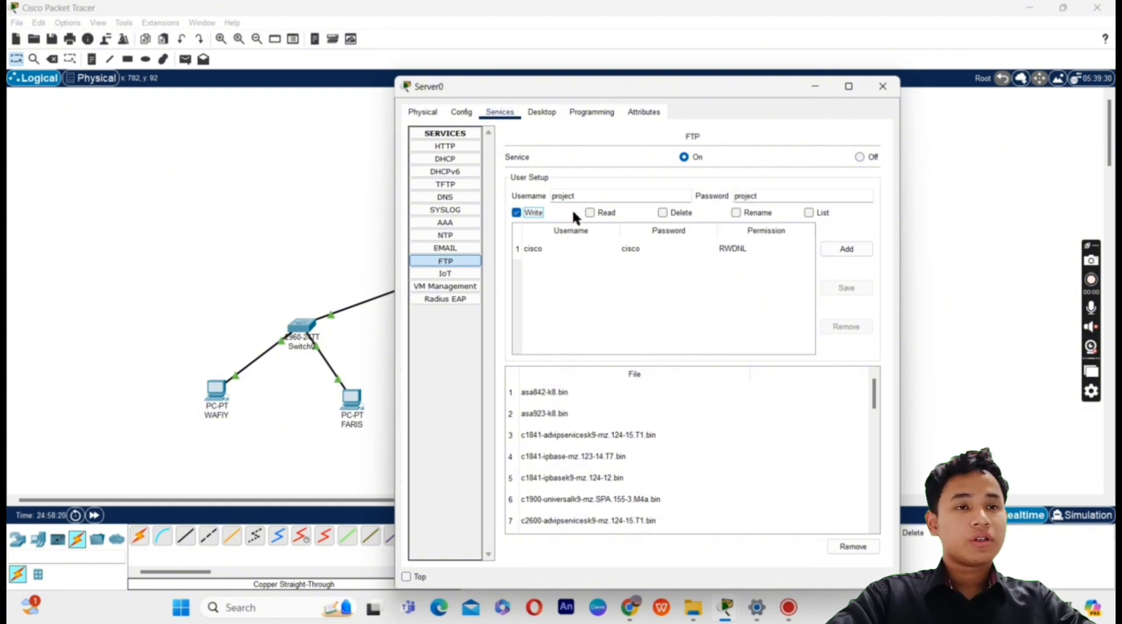
{"action": "left_click", "coordinate": [589, 212]}
{"action": "left_click", "coordinate": [663, 213]}
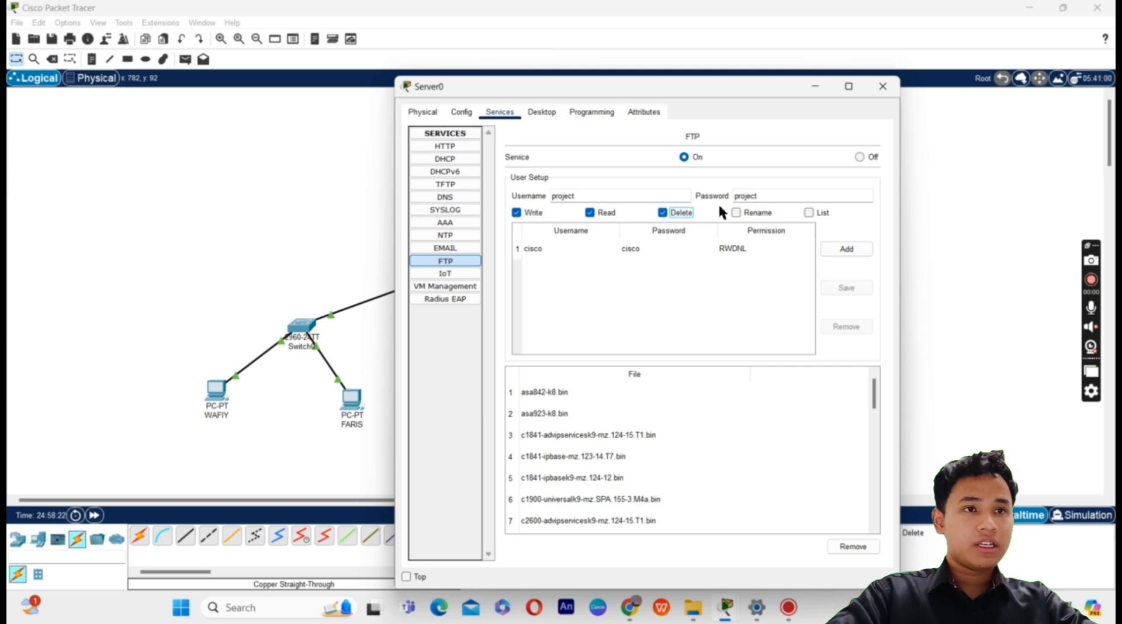
{"action": "left_click", "coordinate": [738, 212]}
{"action": "left_click", "coordinate": [813, 212]}
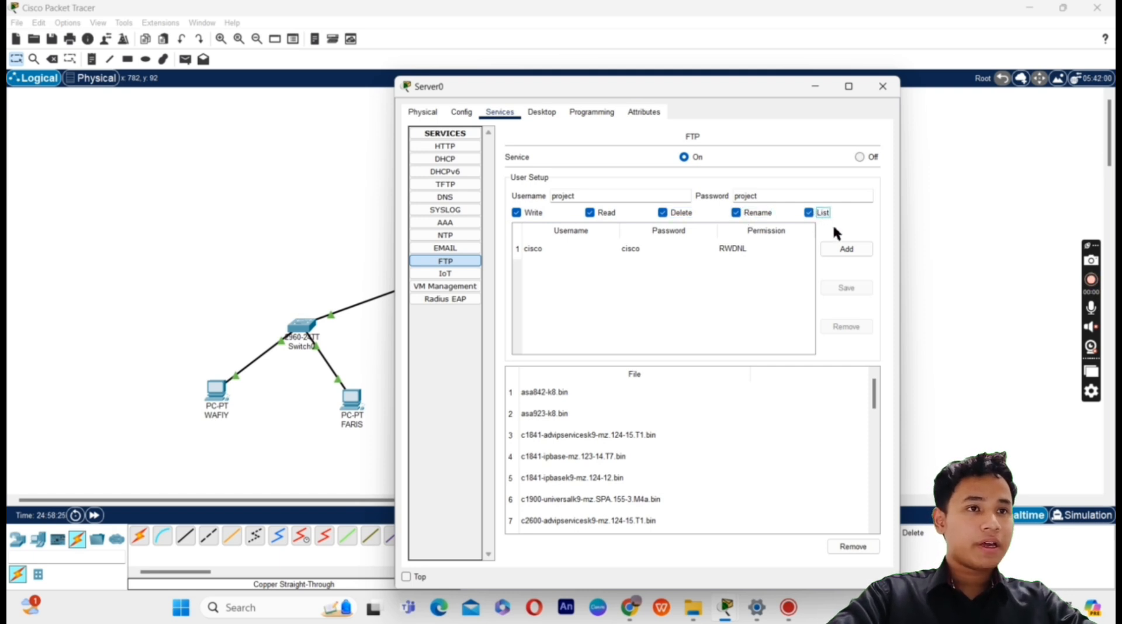
{"action": "left_click", "coordinate": [840, 247]}
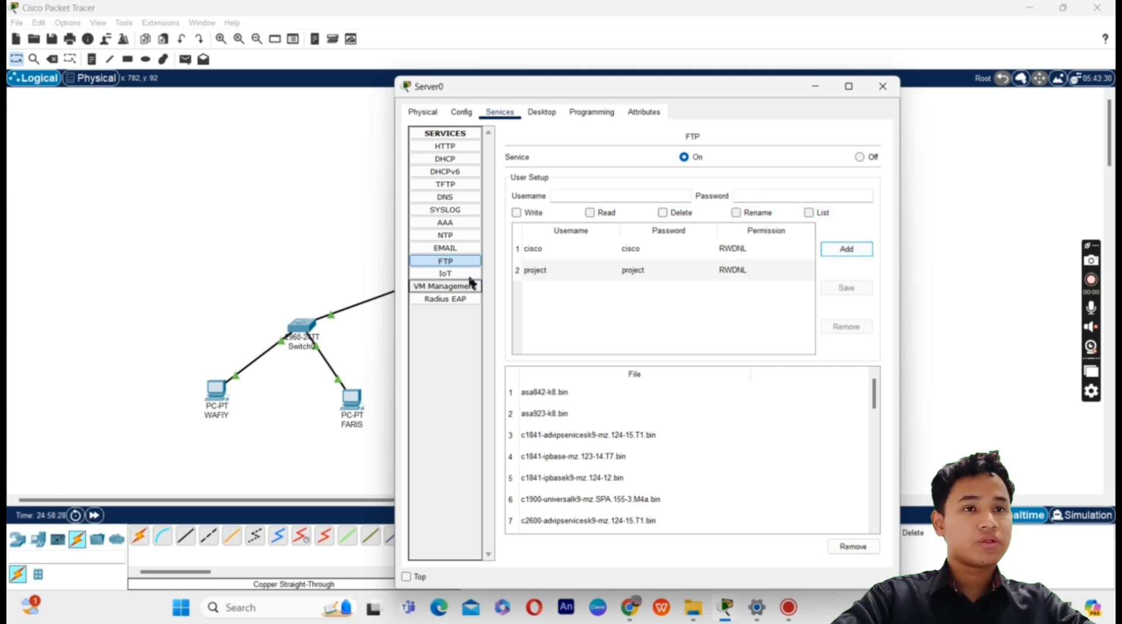
{"action": "left_click", "coordinate": [883, 87]}
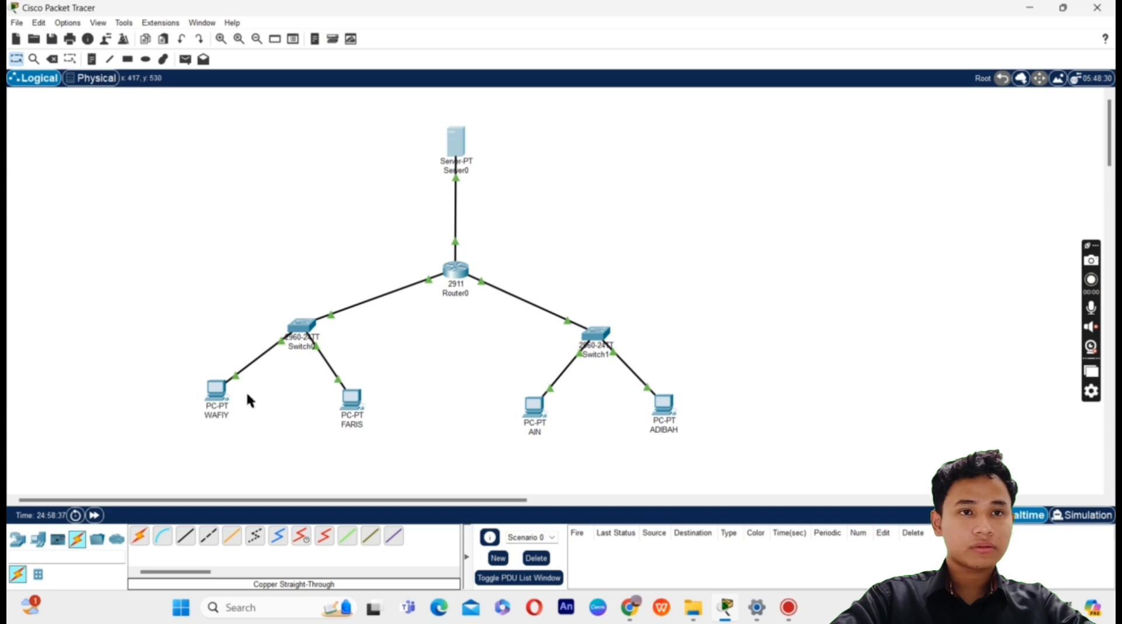
Step: Save WAFIY's 'Hey there!' note in the Text Editor as the file project
{"action": "left_click", "coordinate": [216, 397]}
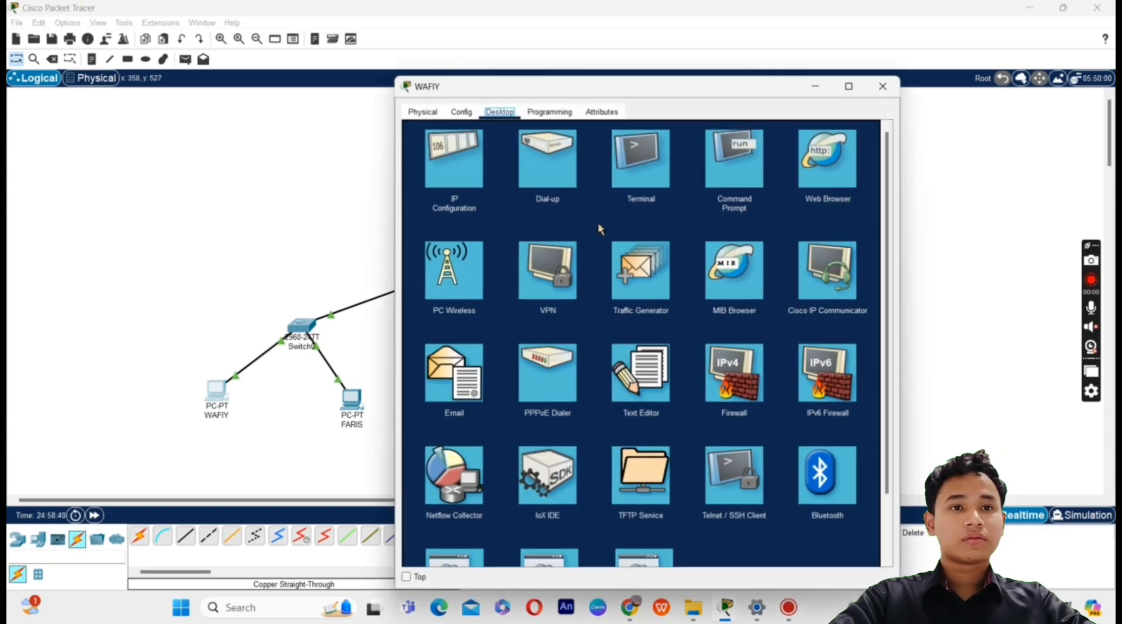
{"action": "left_click", "coordinate": [629, 380]}
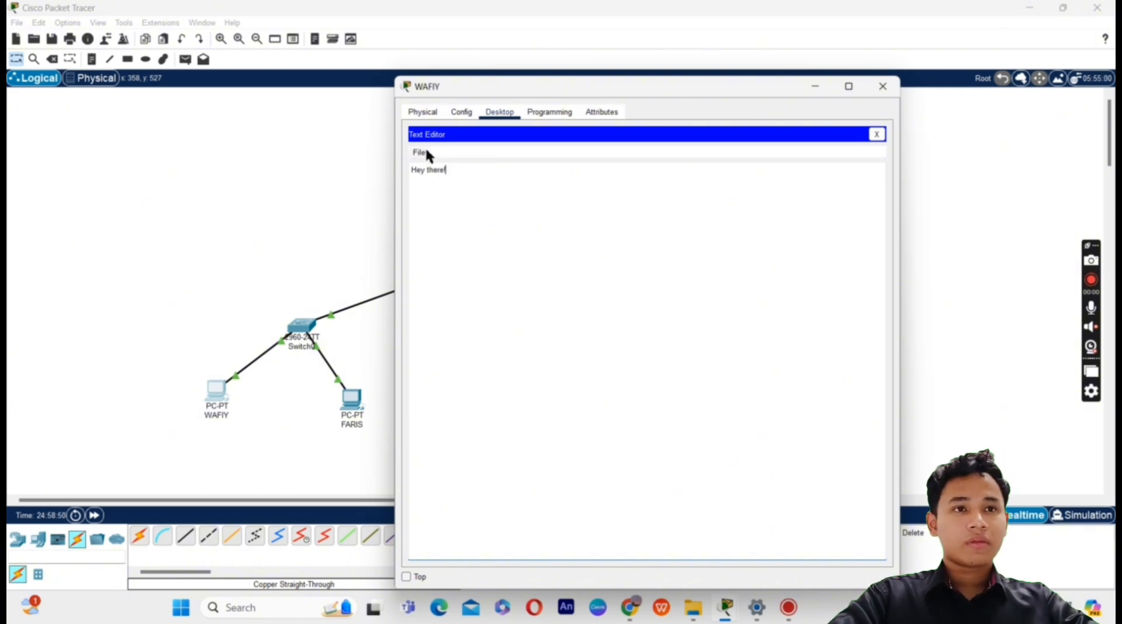
{"action": "left_click", "coordinate": [427, 153]}
{"action": "left_click", "coordinate": [432, 167]}
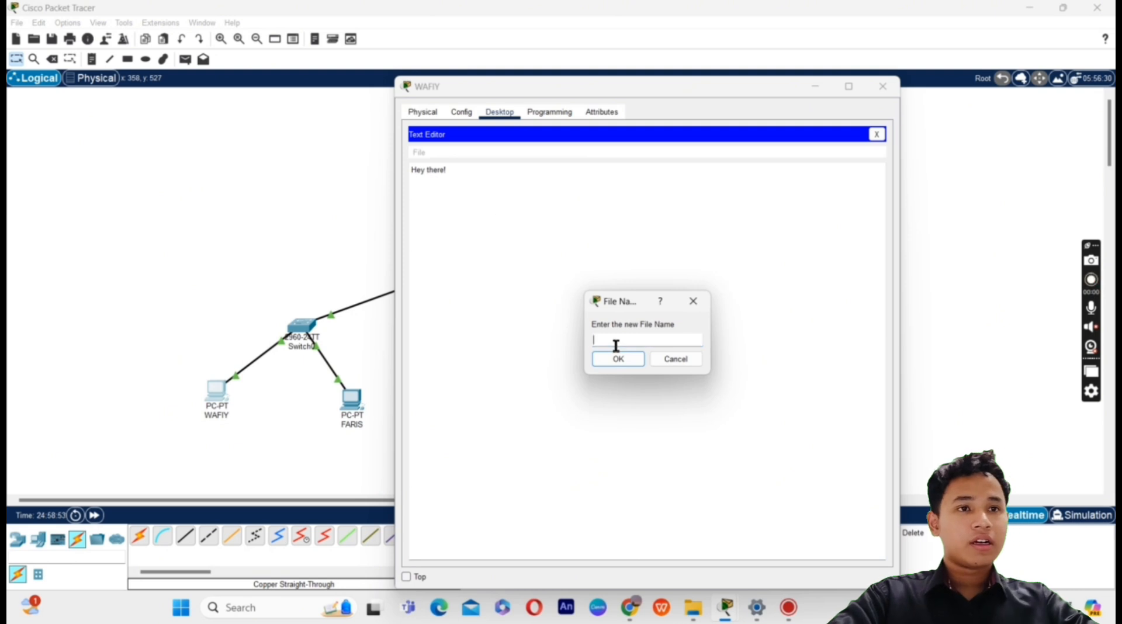
{"action": "type", "text": "project"}
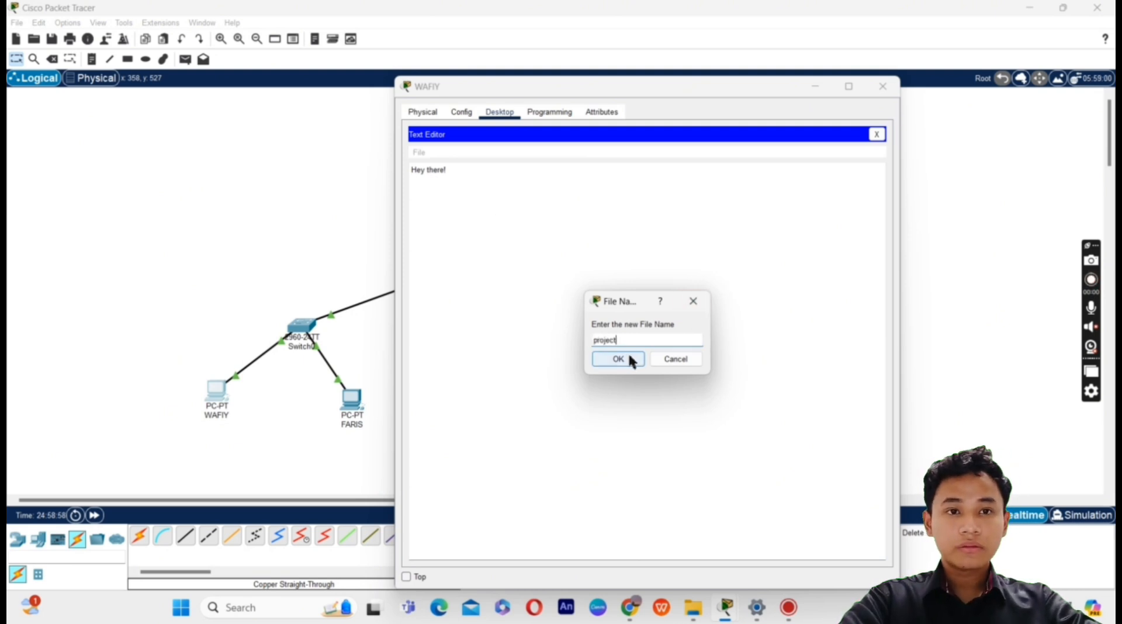
{"action": "left_click", "coordinate": [618, 359]}
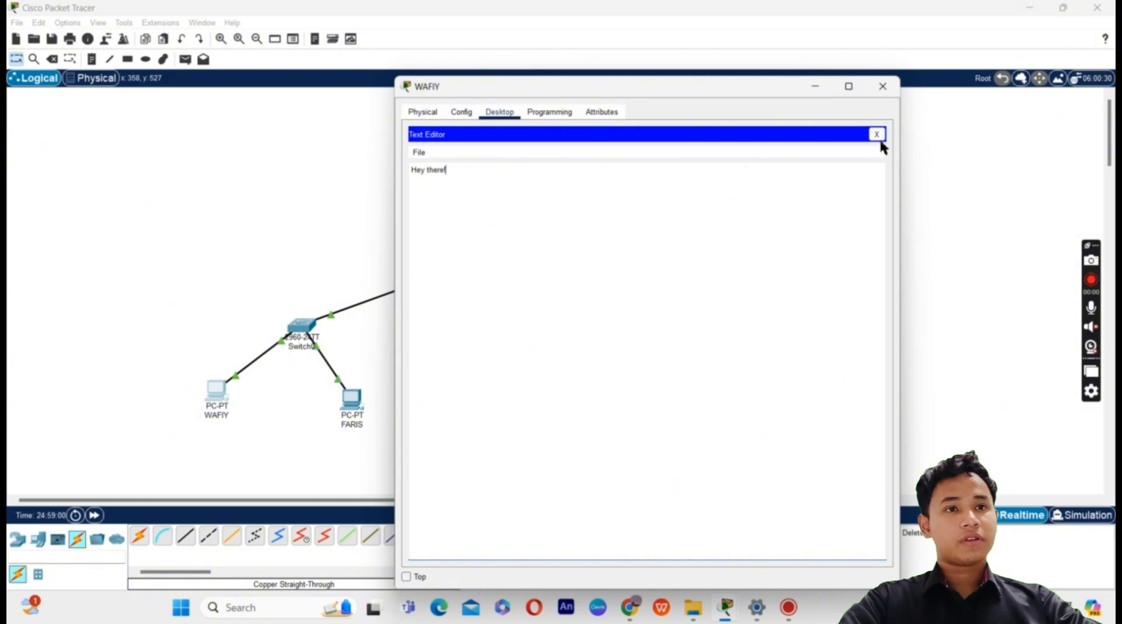
{"action": "left_click", "coordinate": [877, 134]}
Step: Ping 190.123.10.1 twice from WAFIY's Command Prompt, getting all four replies with 0% loss
{"action": "left_click", "coordinate": [737, 167]}
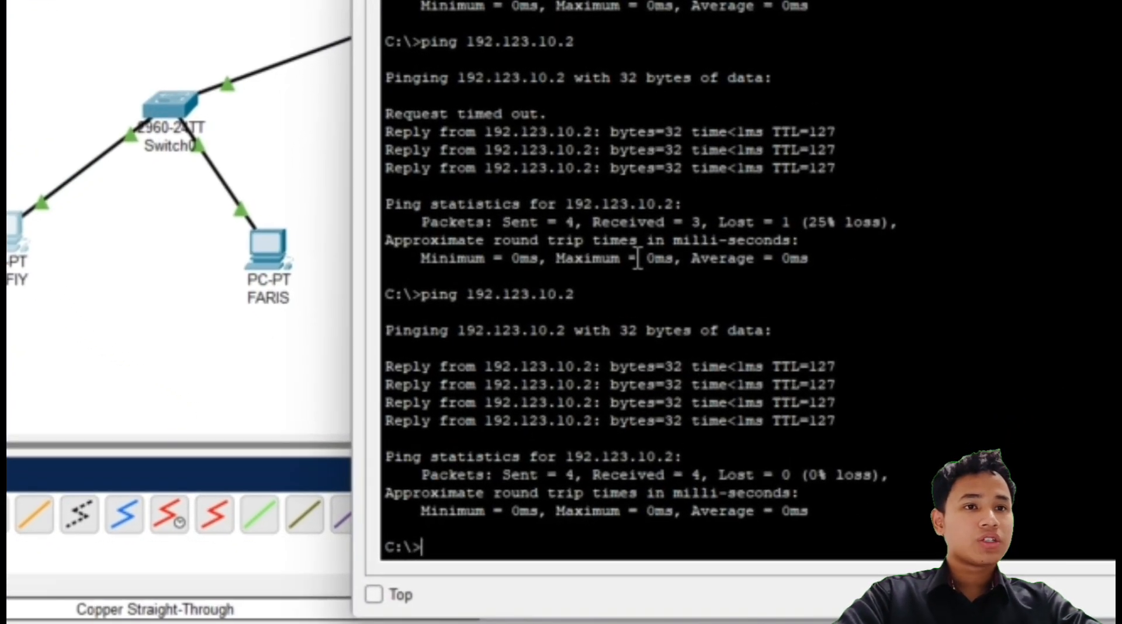
{"action": "type", "text": "ping"}
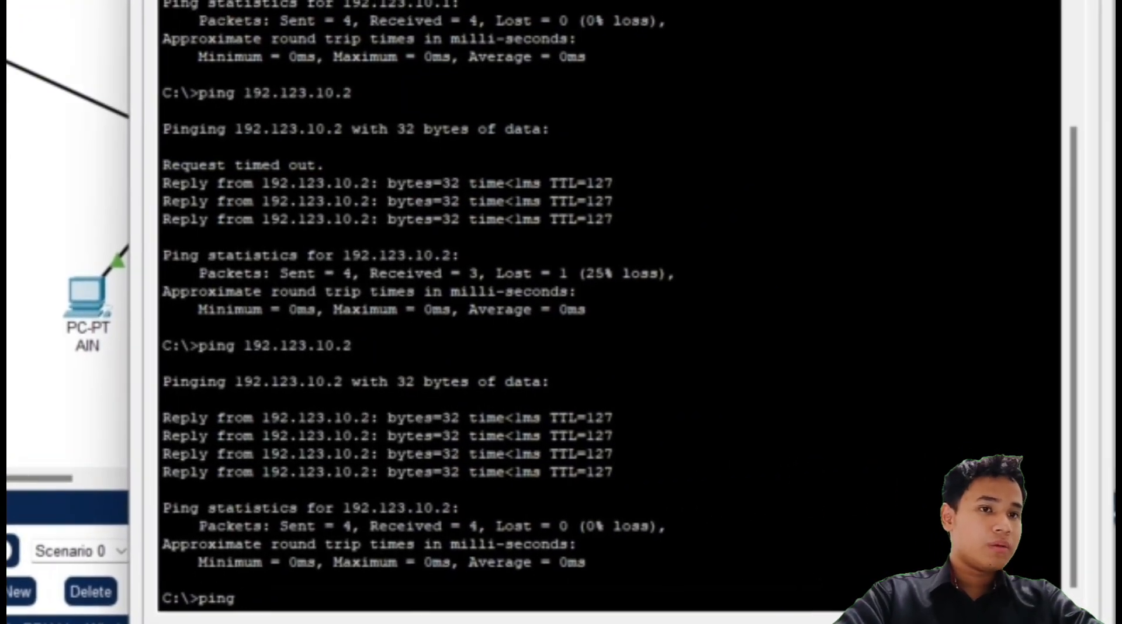
{"action": "type", "text": "190"}
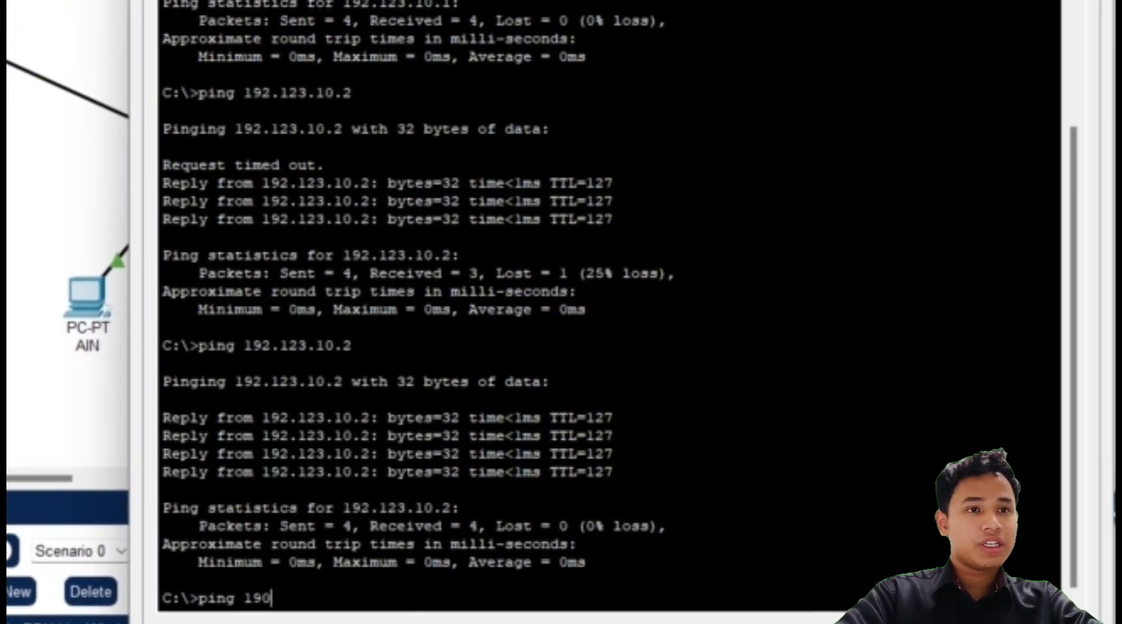
{"action": "type", "text": ".123."}
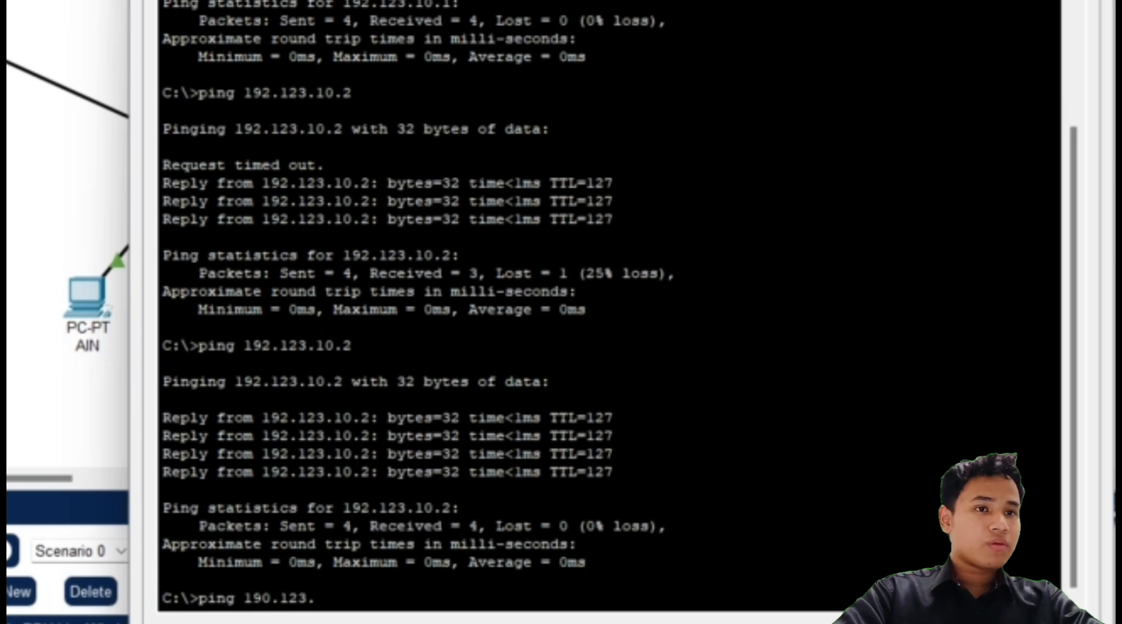
{"action": "type", "text": "10"}
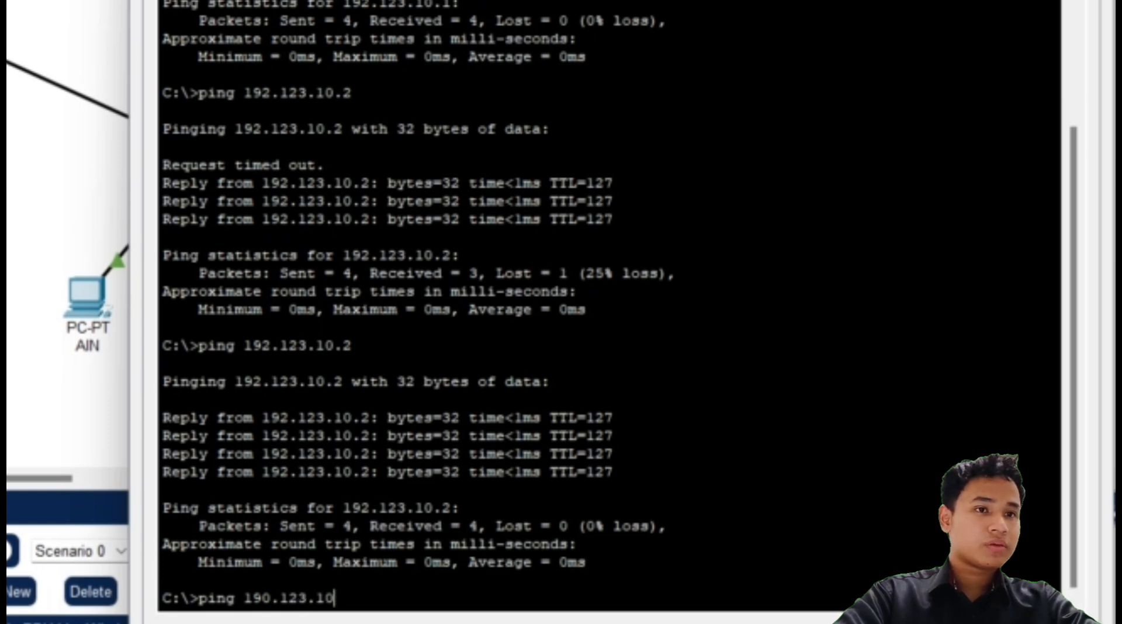
{"action": "type", "text": ".1"}
{"action": "key", "text": "Return"}
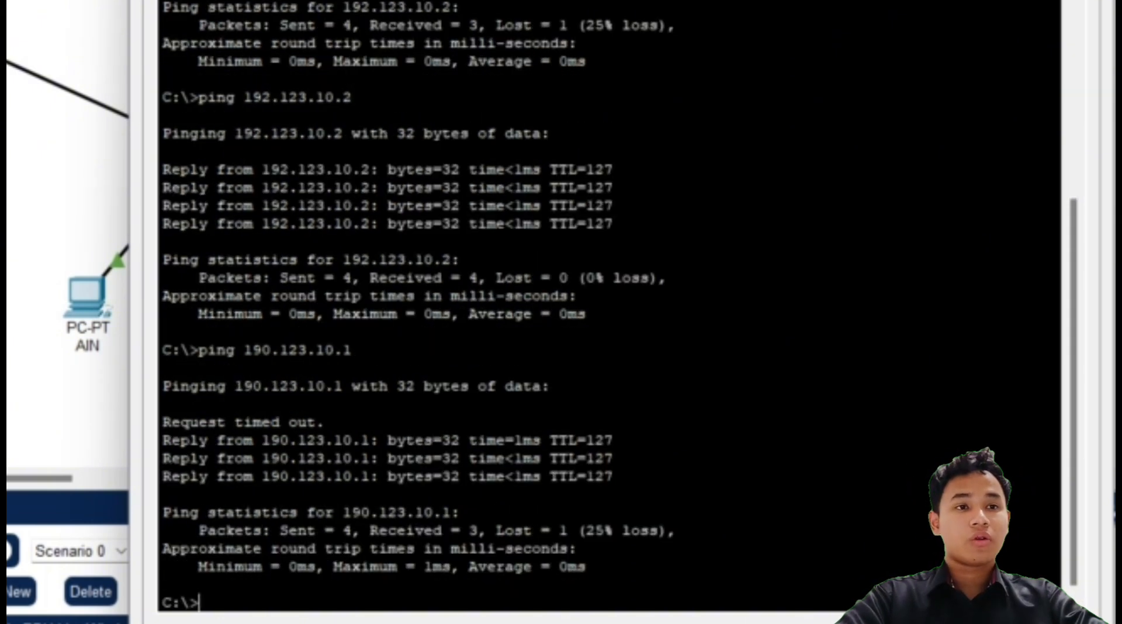
{"action": "type", "text": "ping 192"}
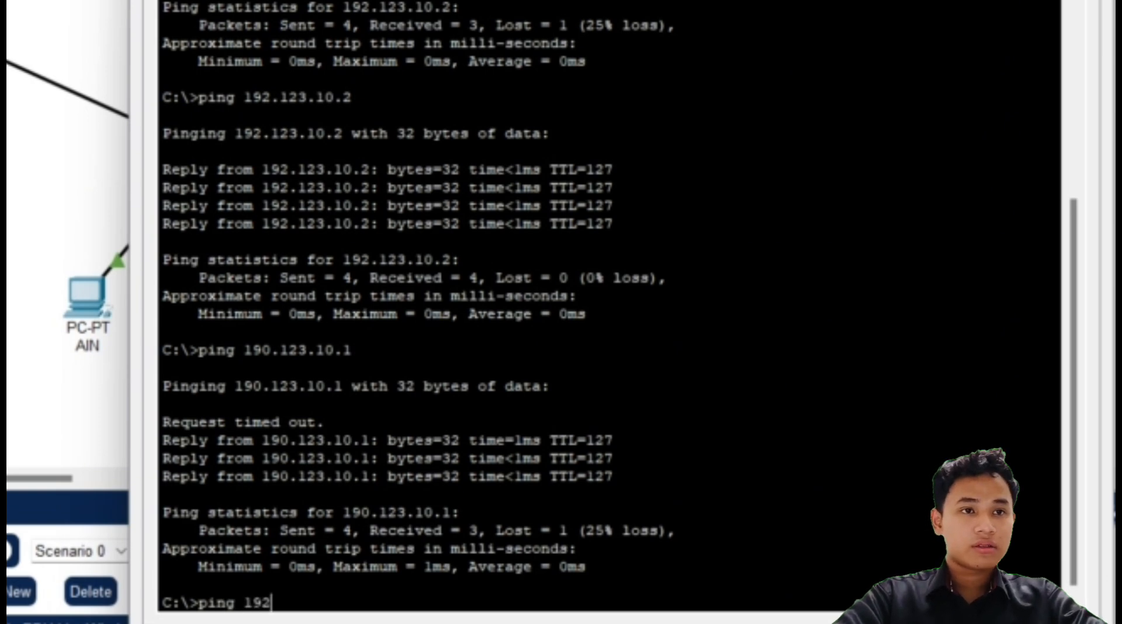
{"action": "key", "text": "BackSpace"}
{"action": "type", "text": "0"}
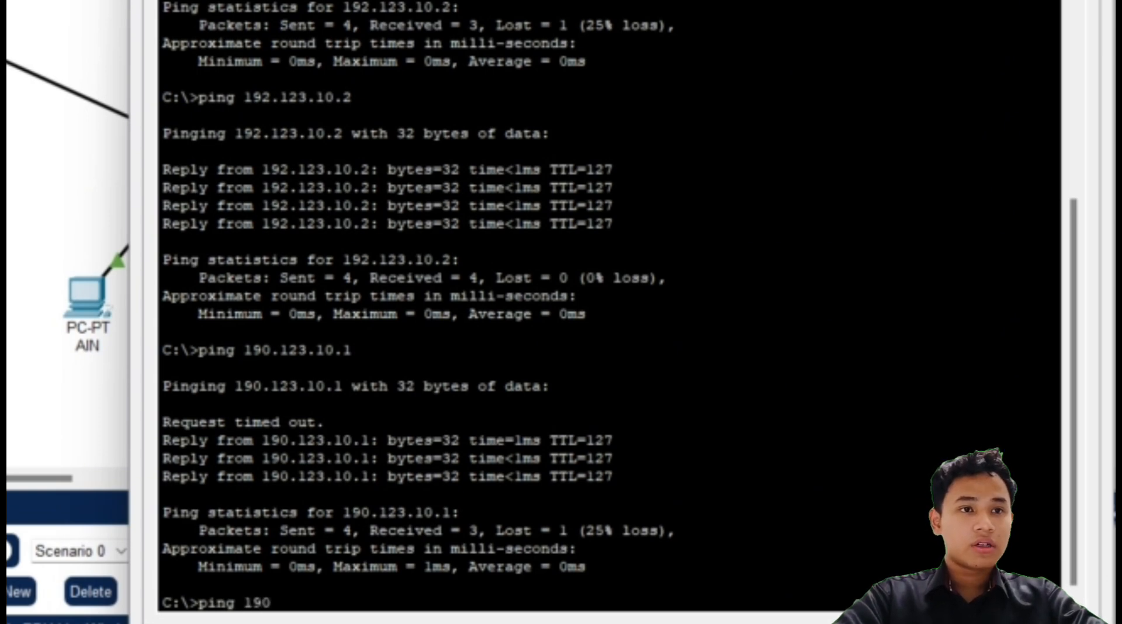
{"action": "type", "text": ".123.10.1"}
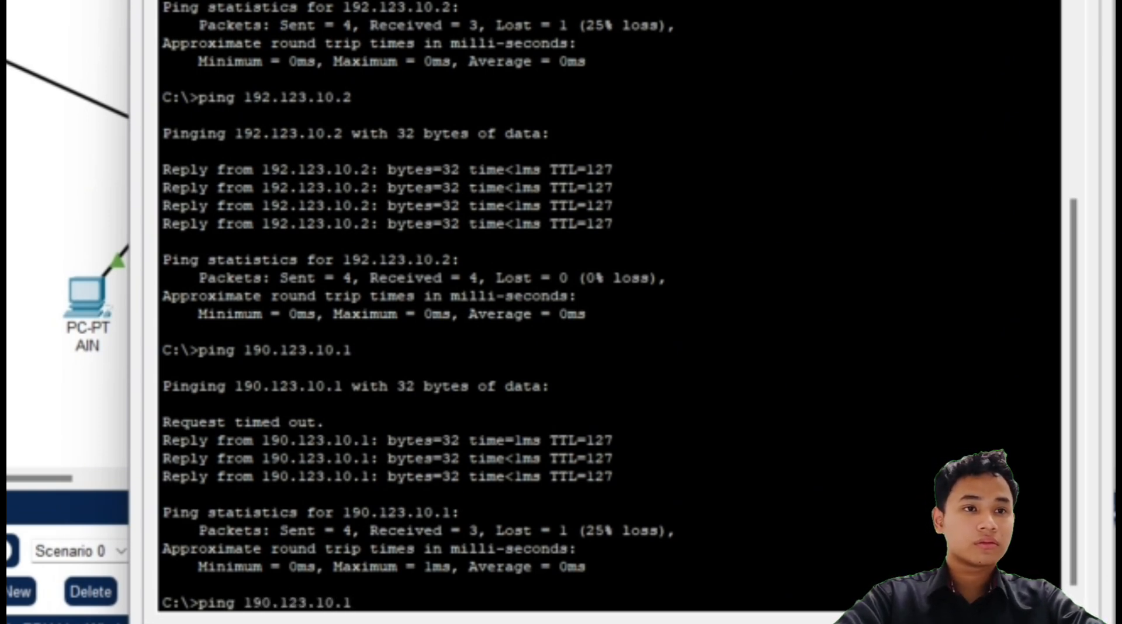
{"action": "key", "text": "Return"}
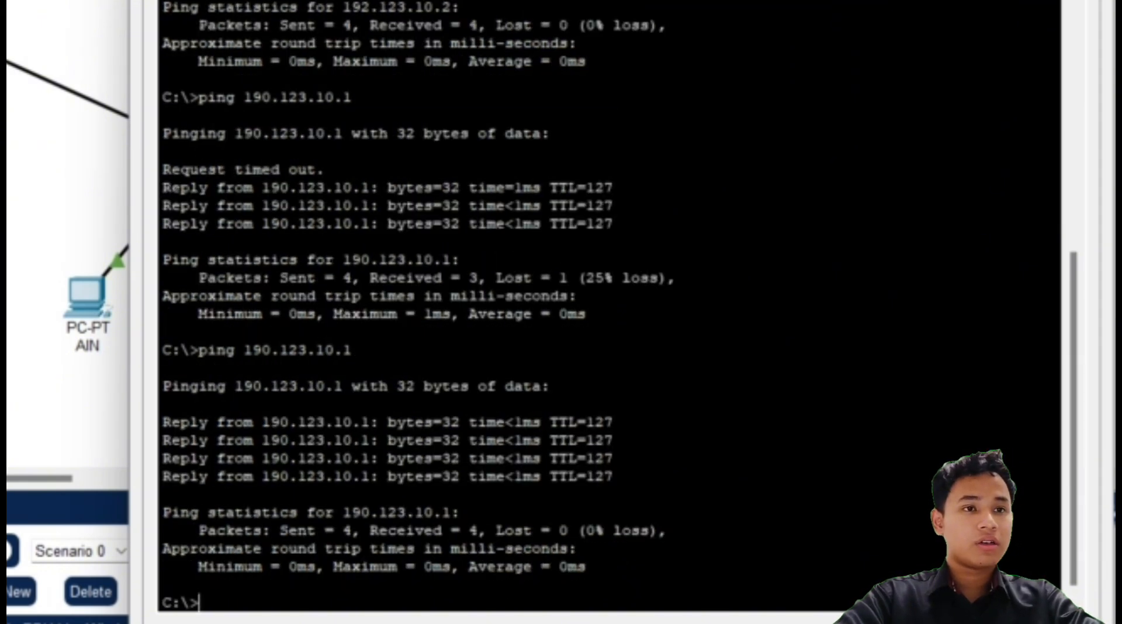
Step: Connect to the FTP server at 190.123.10.1 and log in with the username and password
{"action": "type", "text": "ftp "}
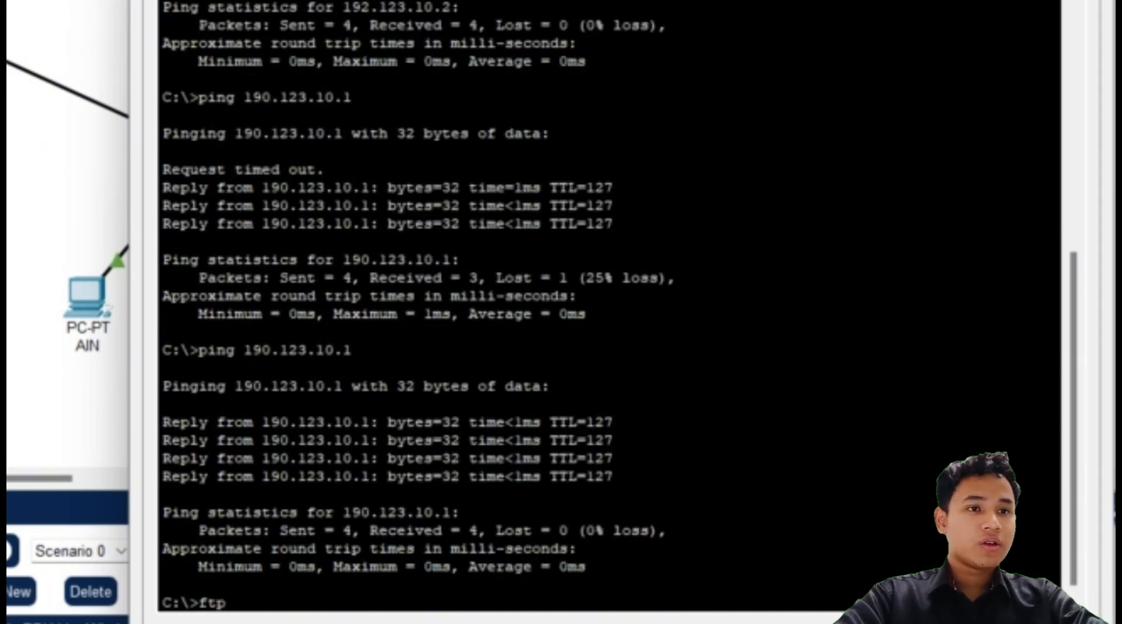
{"action": "type", "text": "190"}
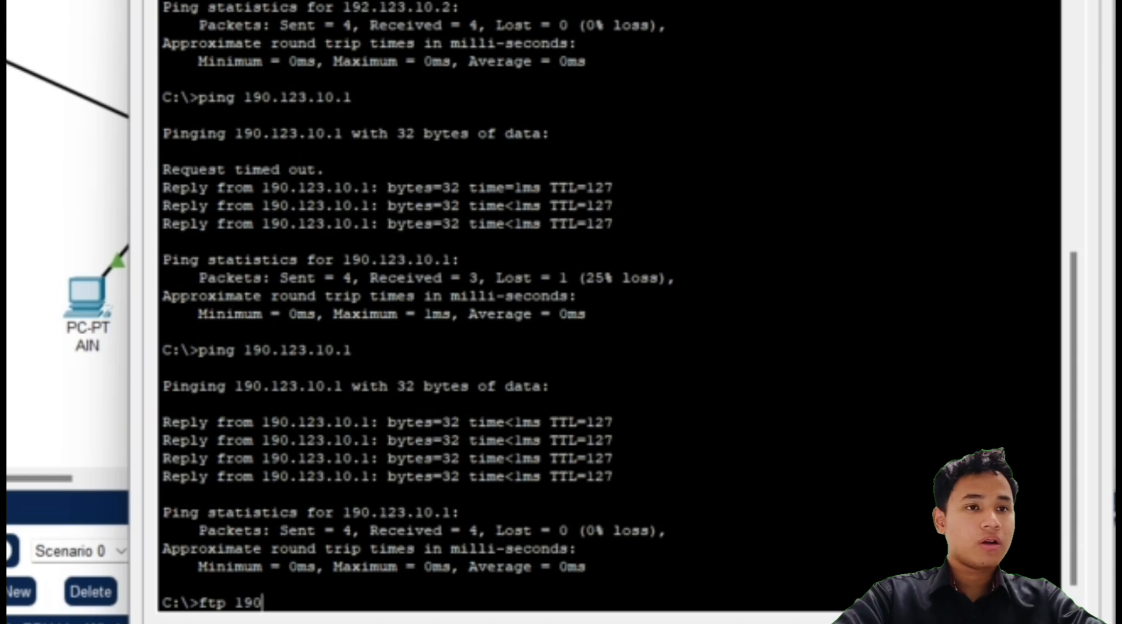
{"action": "type", "text": ".123.10.1"}
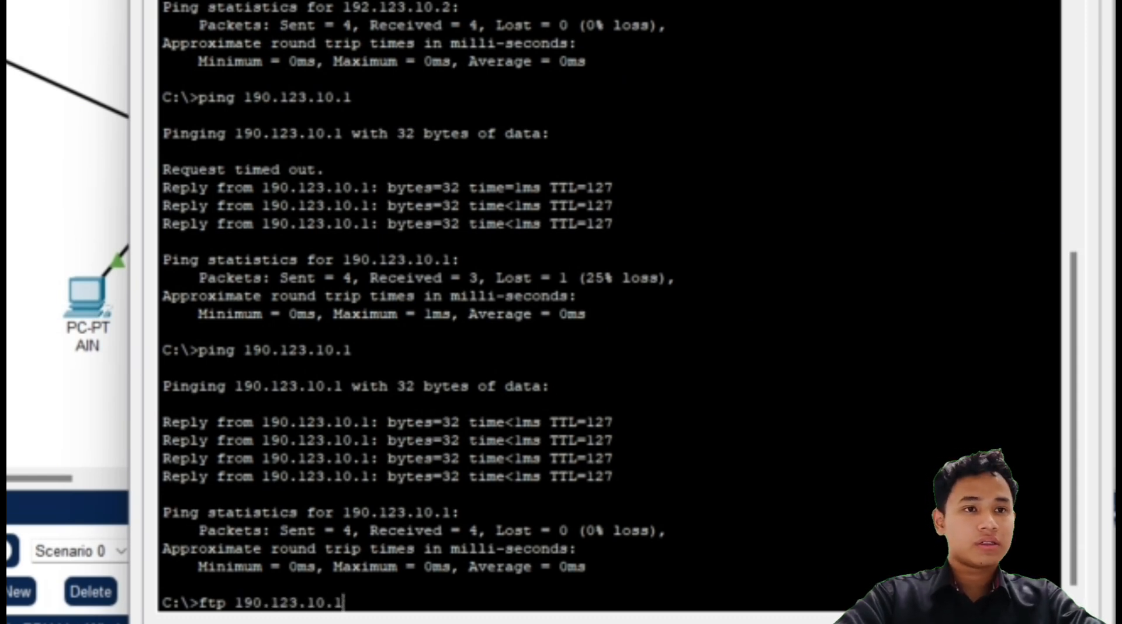
{"action": "key", "text": "Return"}
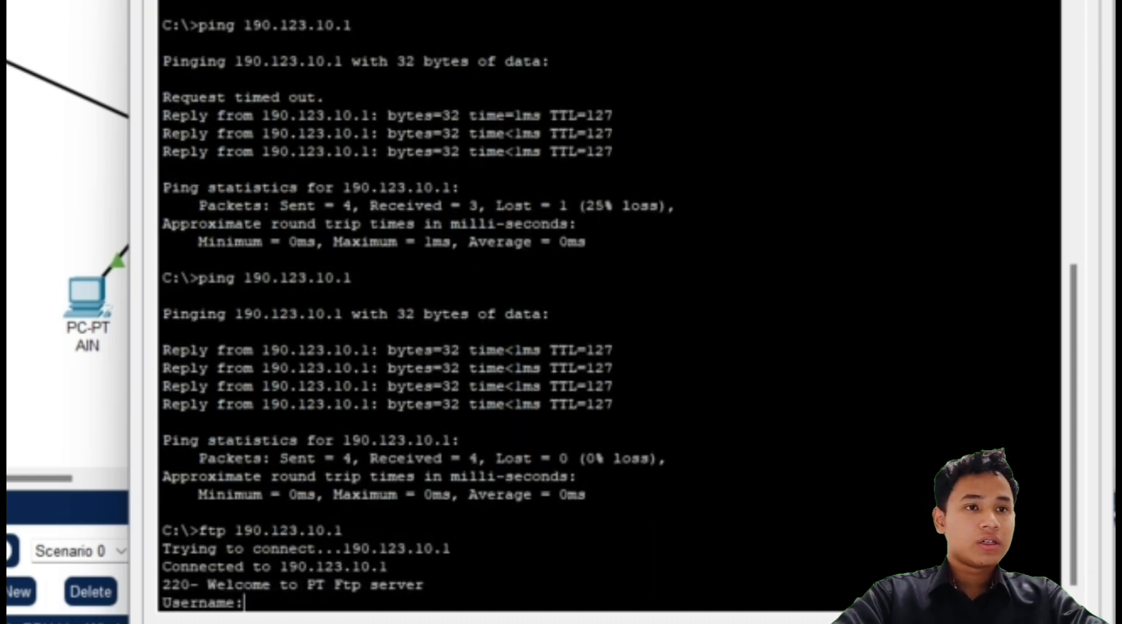
{"action": "type", "text": "project"}
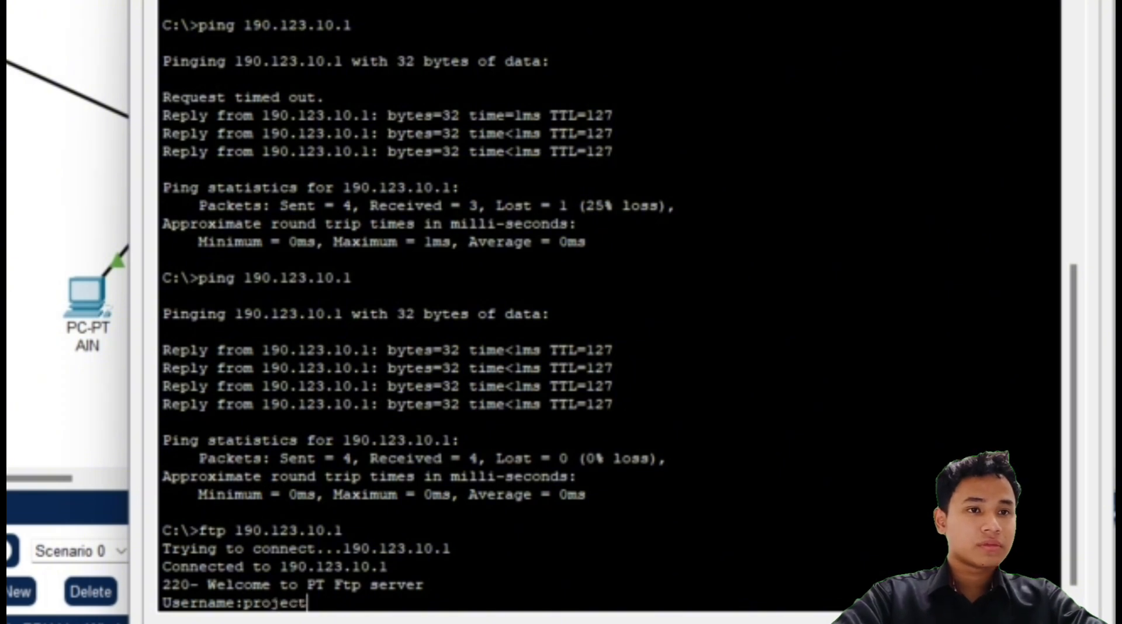
{"action": "key", "text": "Return"}
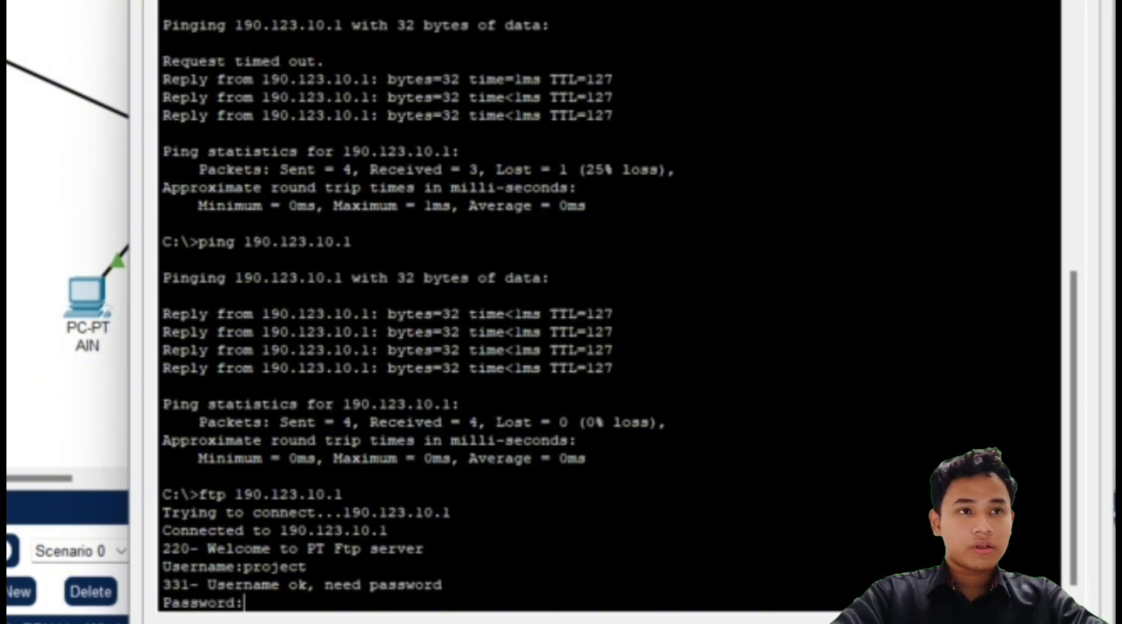
{"action": "key", "text": "Return"}
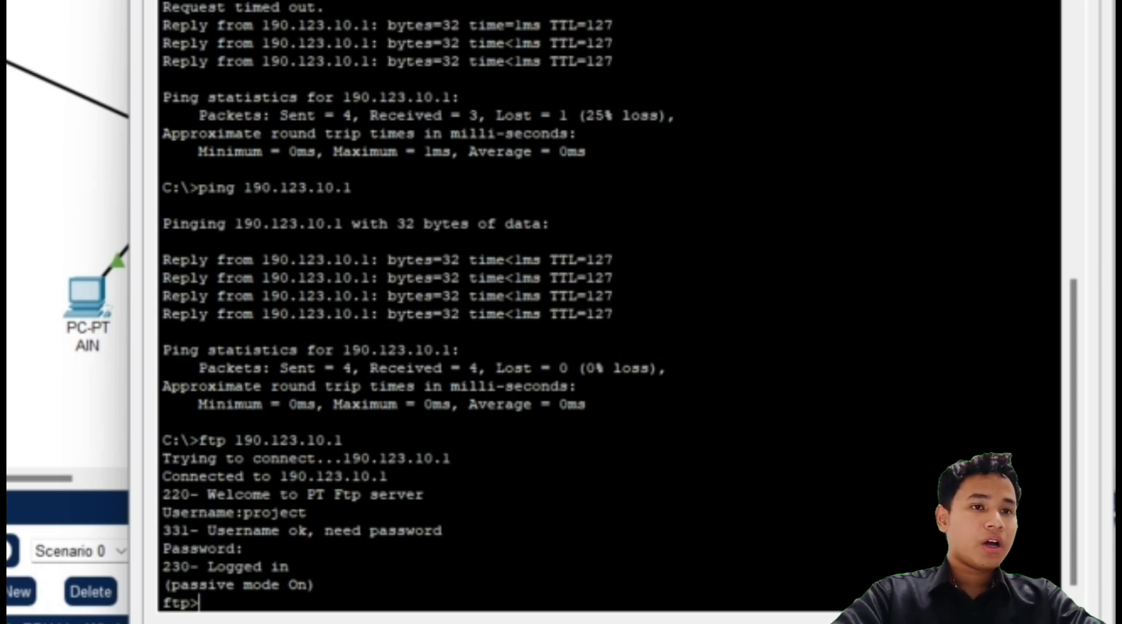
Step: Upload project.txt to the server with put, then quit the FTP session
{"action": "type", "text": "put"}
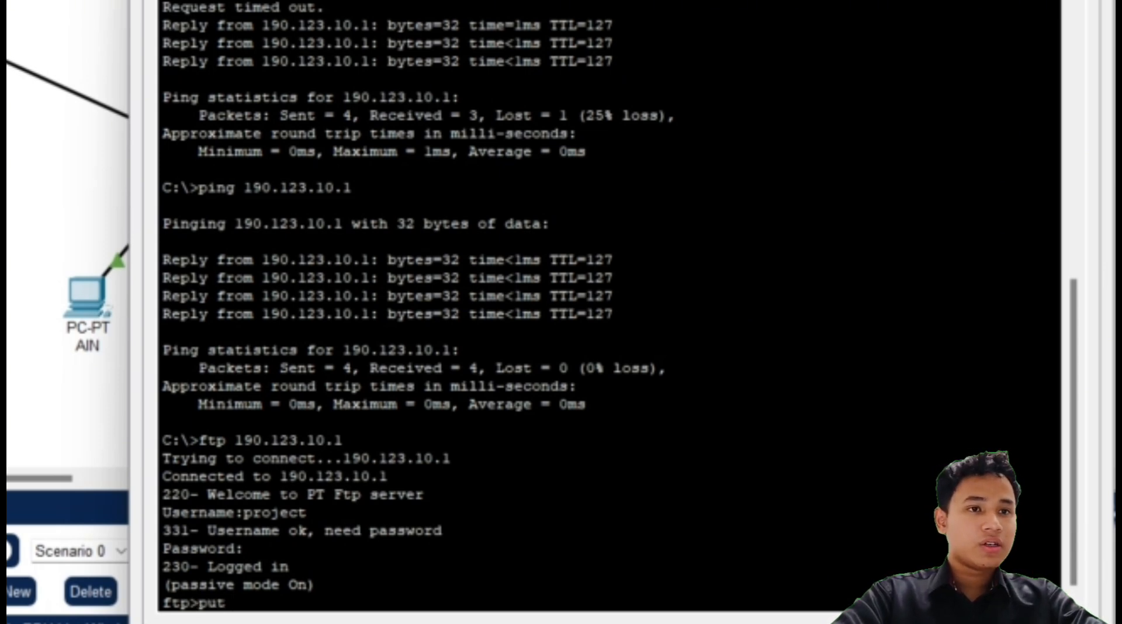
{"action": "type", "text": " pro"}
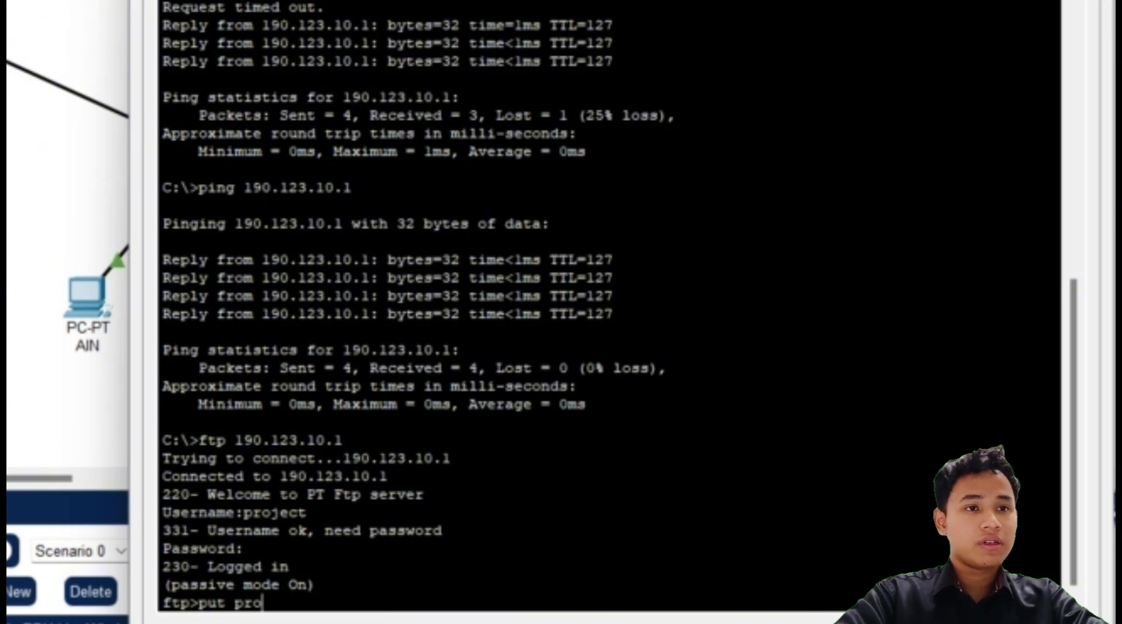
{"action": "type", "text": "ject.txt"}
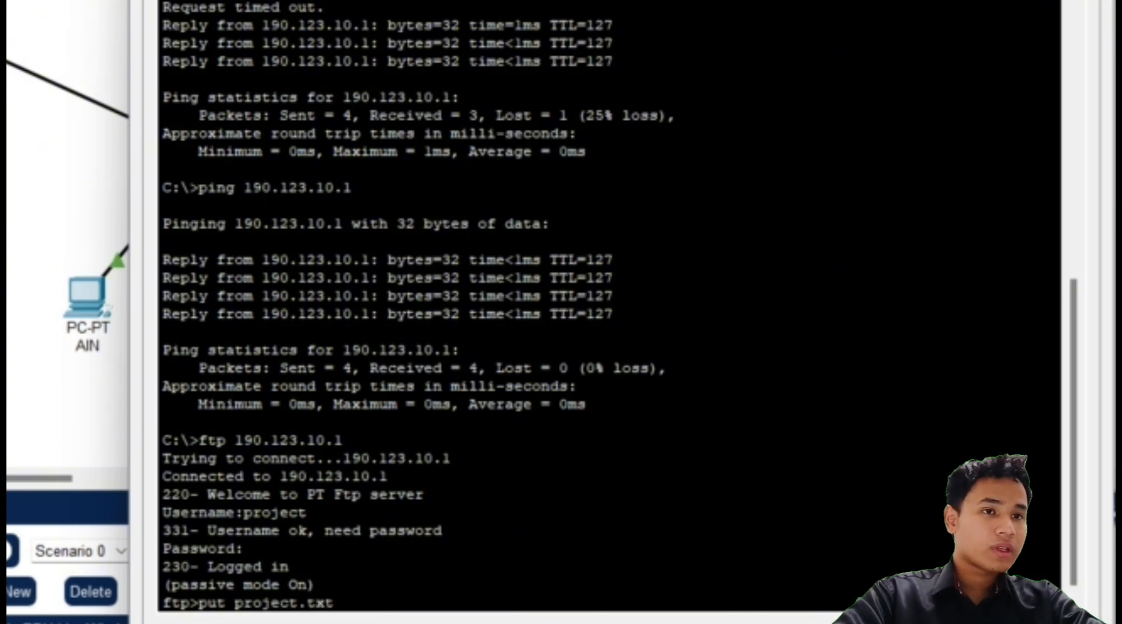
{"action": "key", "text": "Return"}
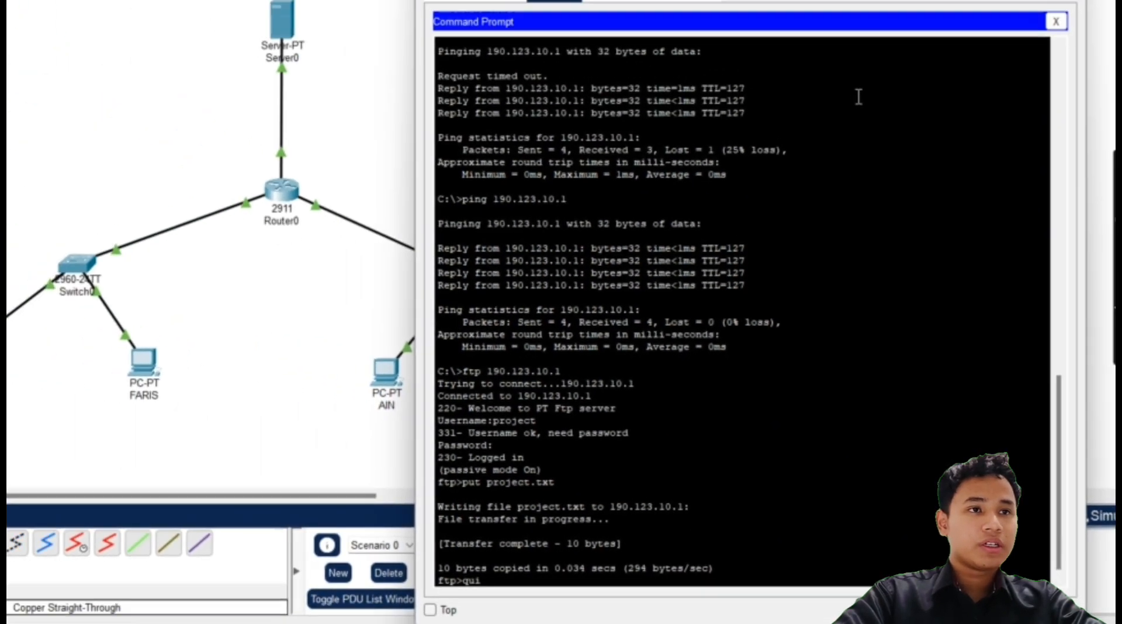
{"action": "type", "text": "quit"}
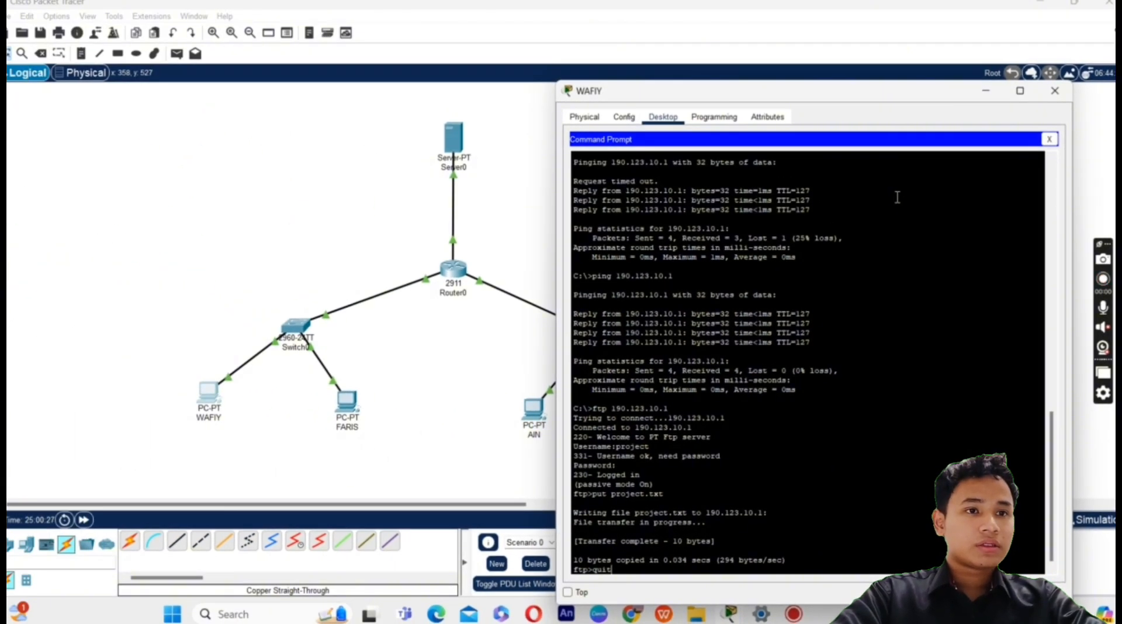
{"action": "key", "text": "Return"}
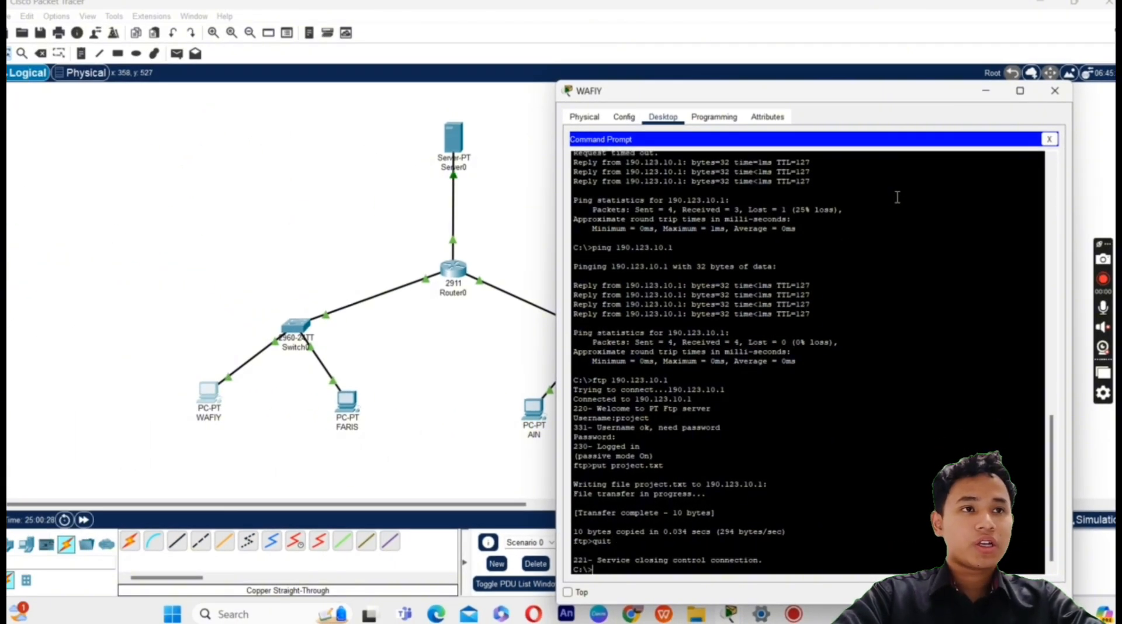
Step: Close WAFIY's Command Prompt and window, and open PC AIN's Command Prompt
{"action": "left_click", "coordinate": [1049, 139]}
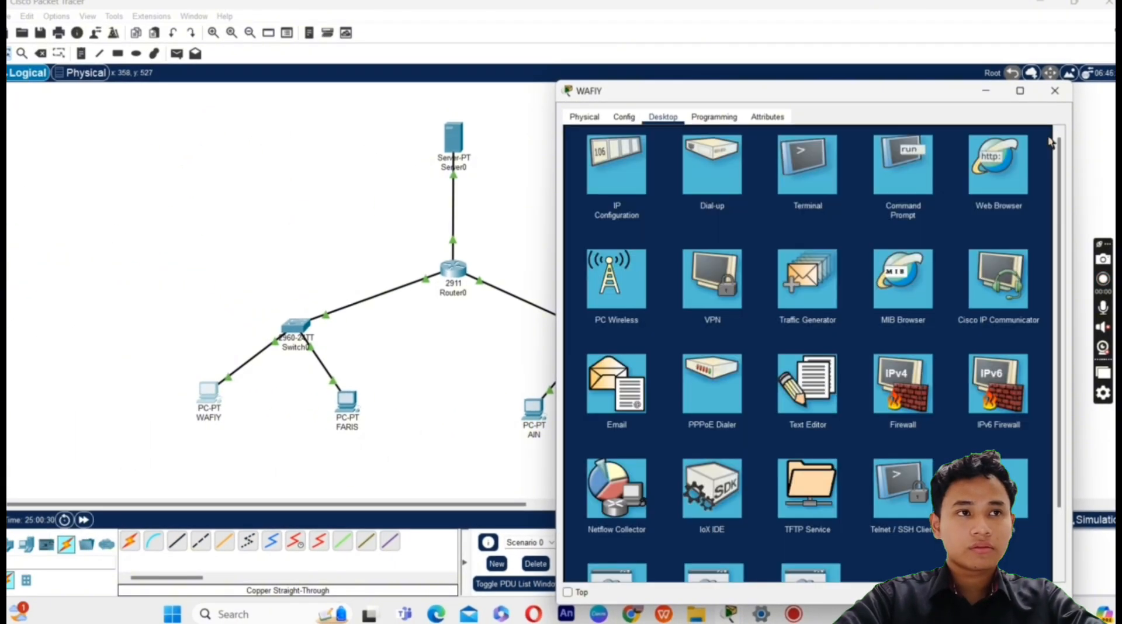
{"action": "left_click", "coordinate": [1056, 92]}
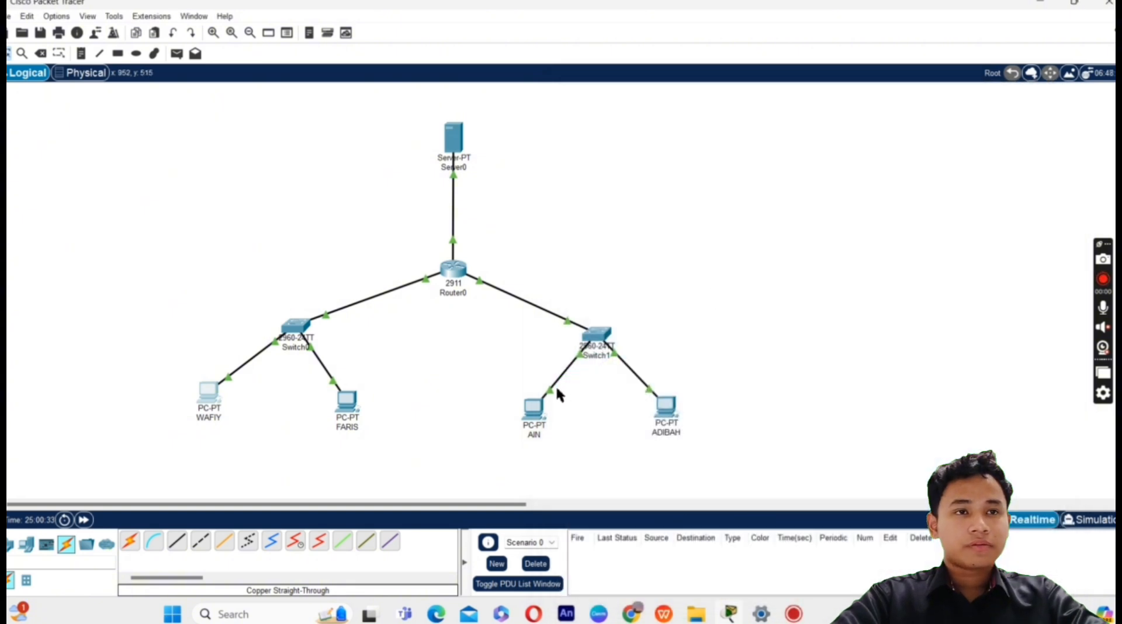
{"action": "left_click", "coordinate": [533, 407]}
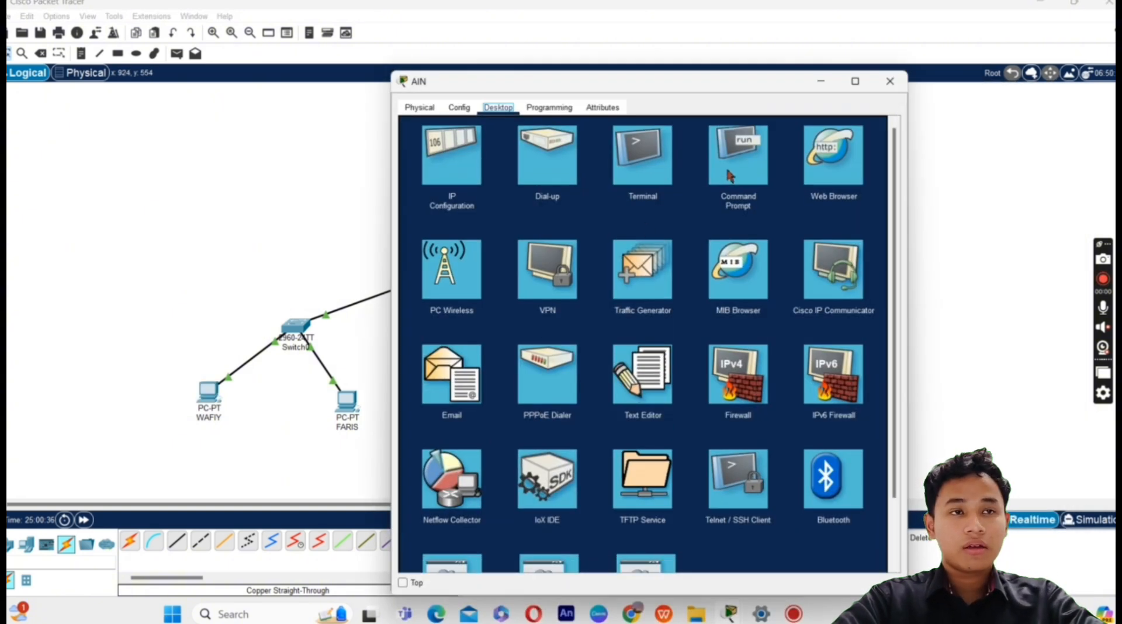
{"action": "left_click", "coordinate": [737, 153]}
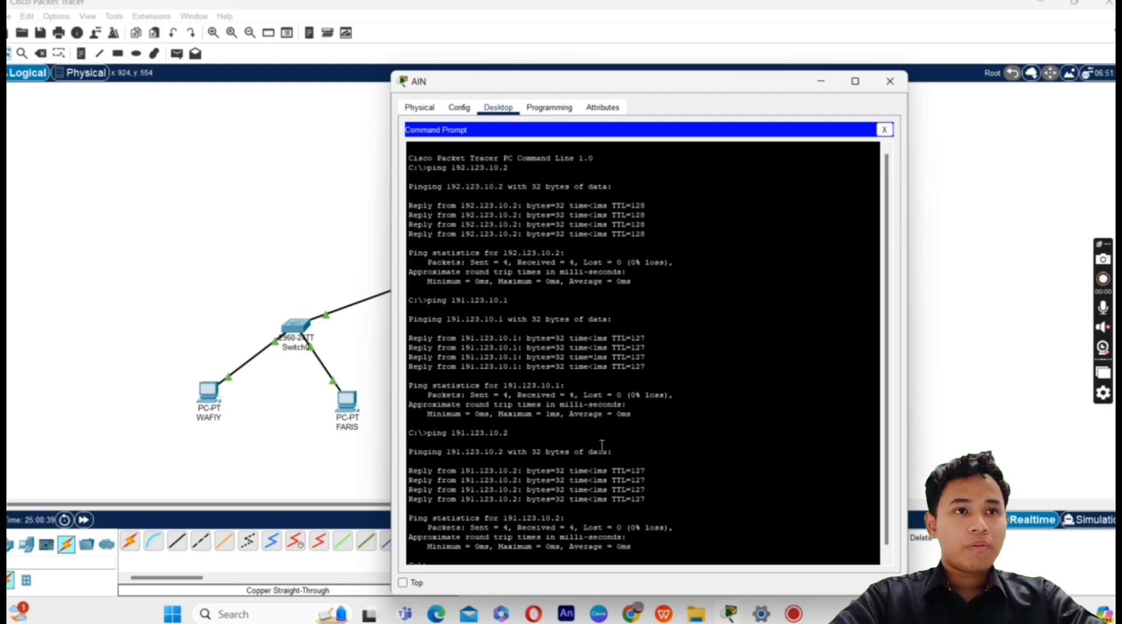
Step: Ping 190.123.10.1 from AIN with 0% loss and start the ftp 190.123.10.1 command
{"action": "scroll", "coordinate": [587, 456], "scroll_direction": "down", "scroll_amount": 1}
{"action": "type", "text": "pi"}
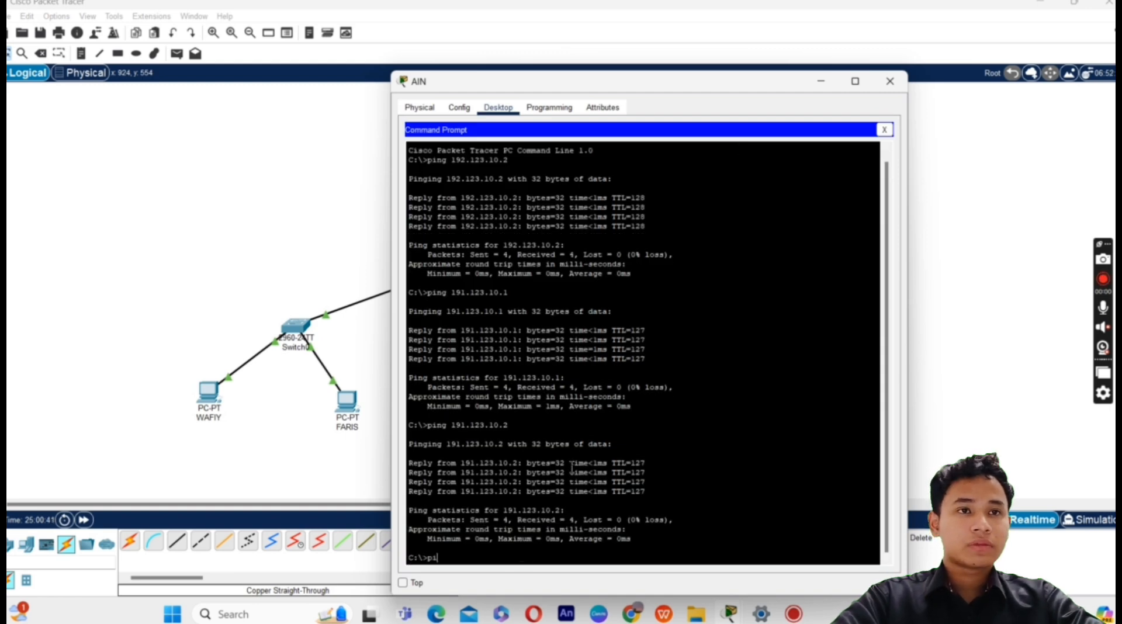
{"action": "type", "text": "ng 19"}
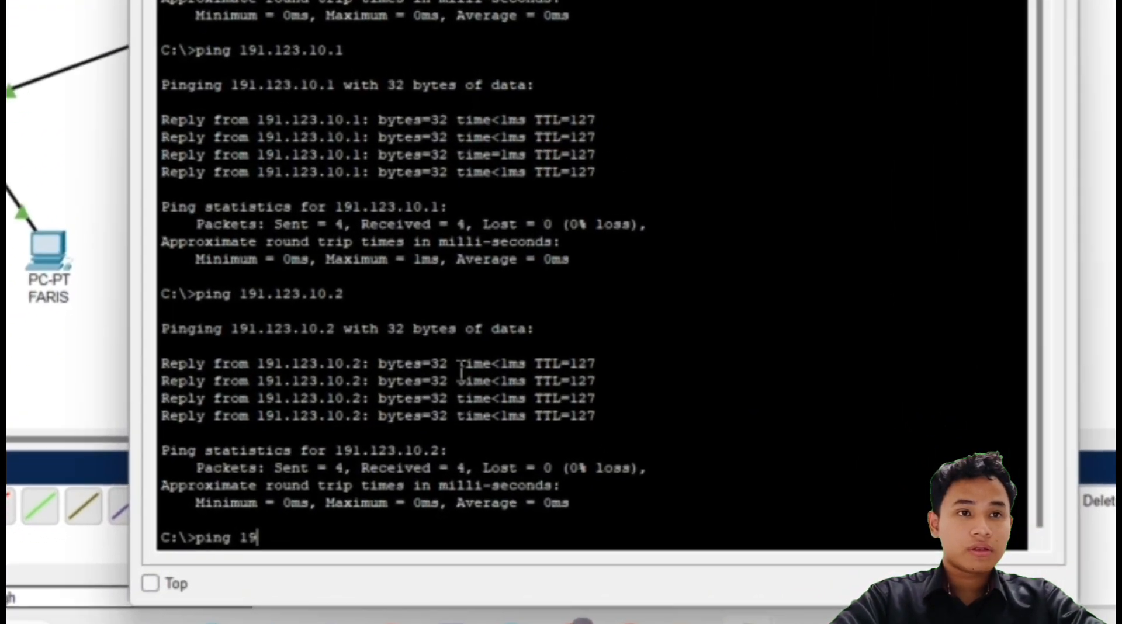
{"action": "type", "text": "0.123.10"}
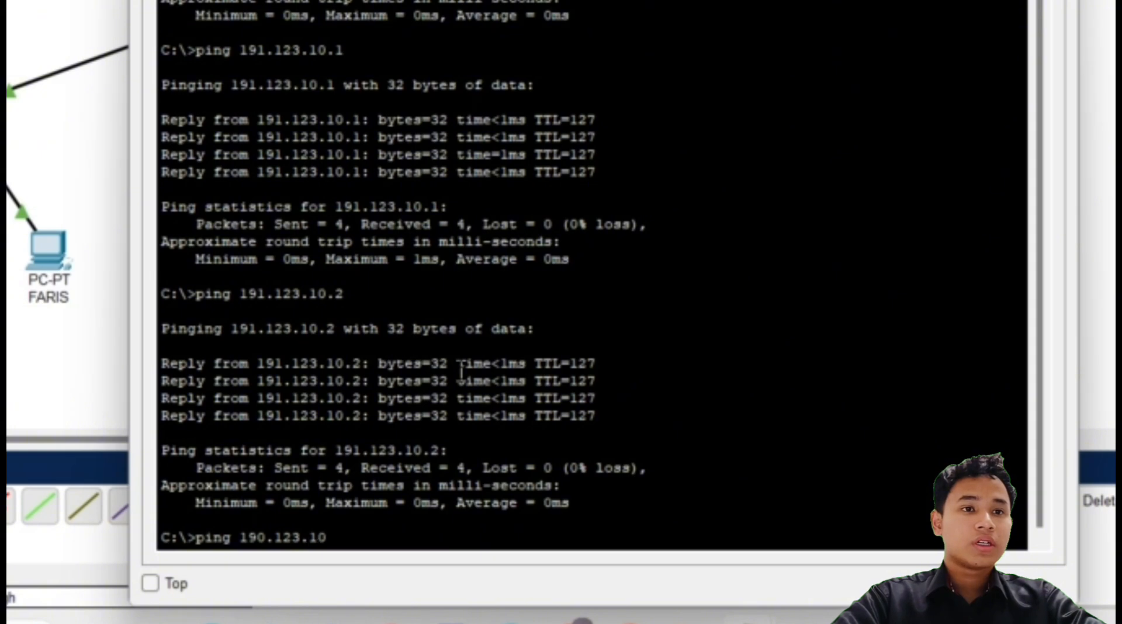
{"action": "type", "text": ".1"}
{"action": "key", "text": "Return"}
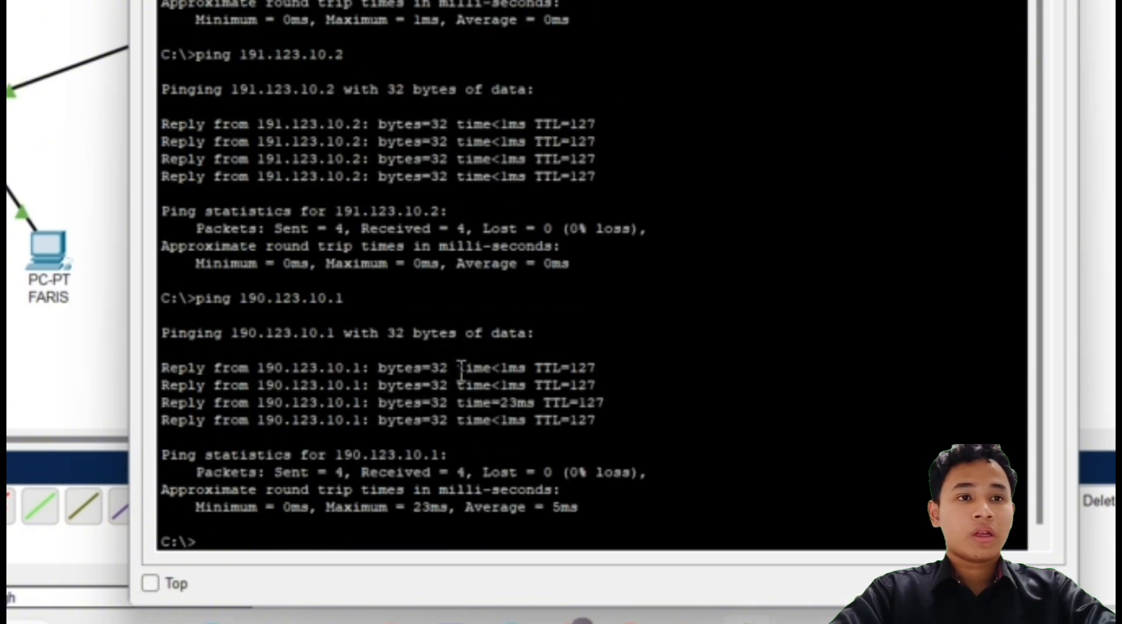
{"action": "type", "text": "ftp 1"}
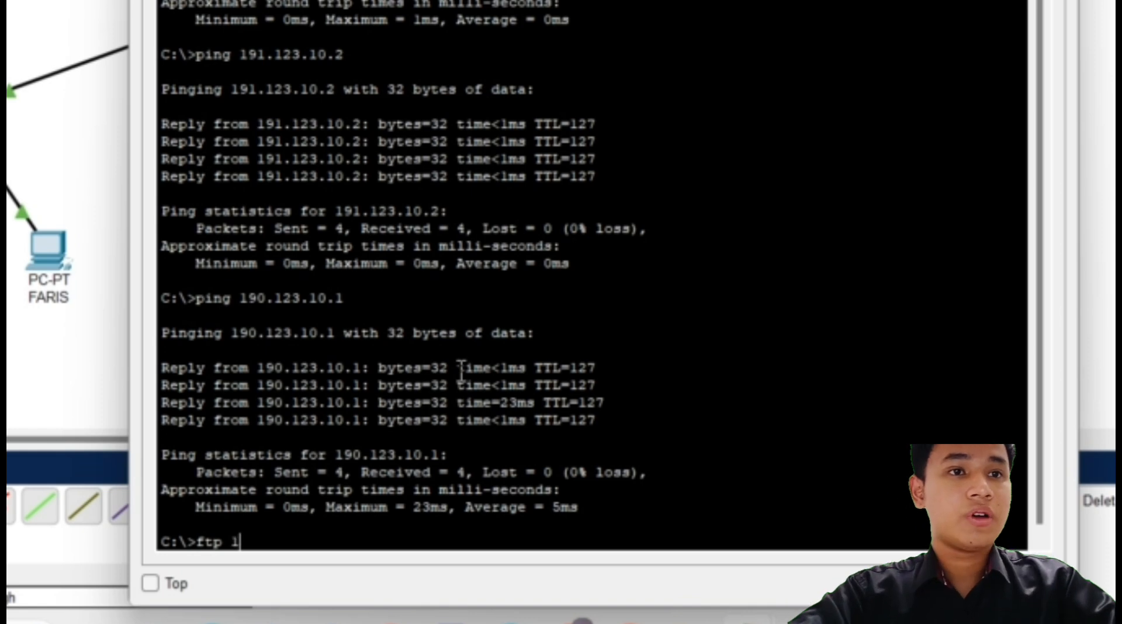
{"action": "type", "text": "90.123.10"}
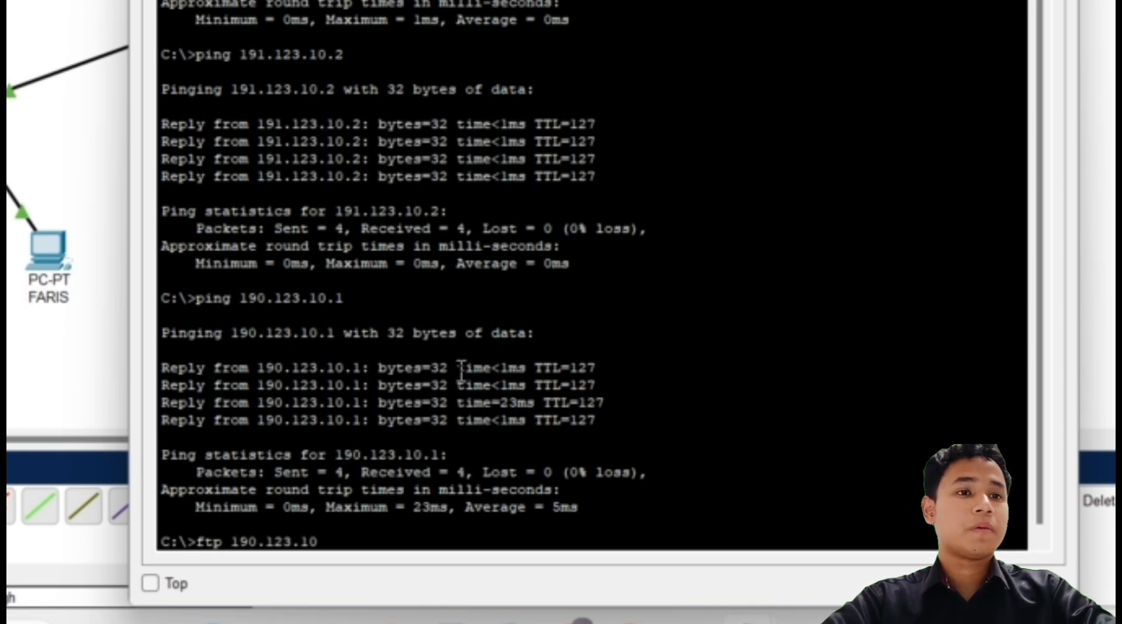
{"action": "type", "text": ".1"}
Step: Log in to the FTP server at 190.123.10.1 and download project.txt with get
{"action": "key", "text": "Return"}
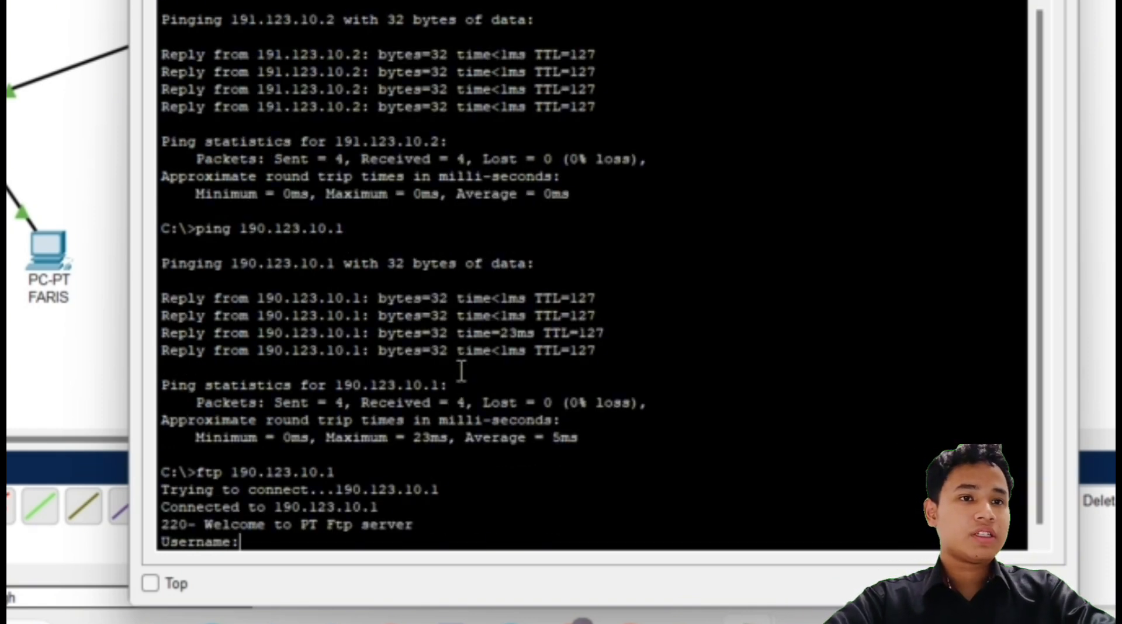
{"action": "type", "text": "project"}
{"action": "key", "text": "Return"}
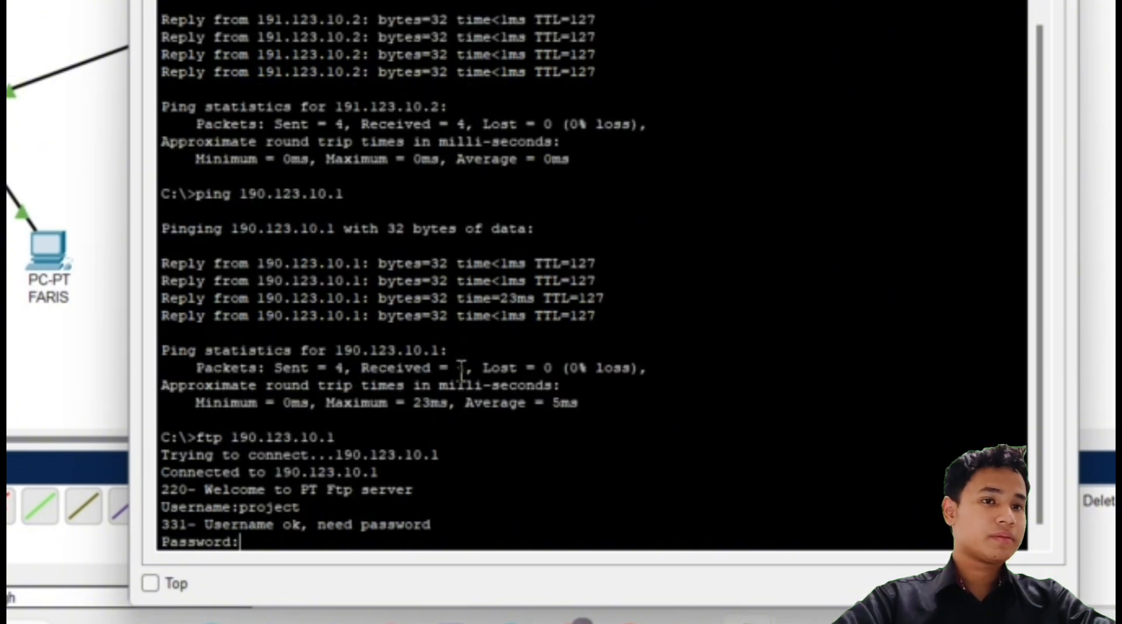
{"action": "key", "text": "Return"}
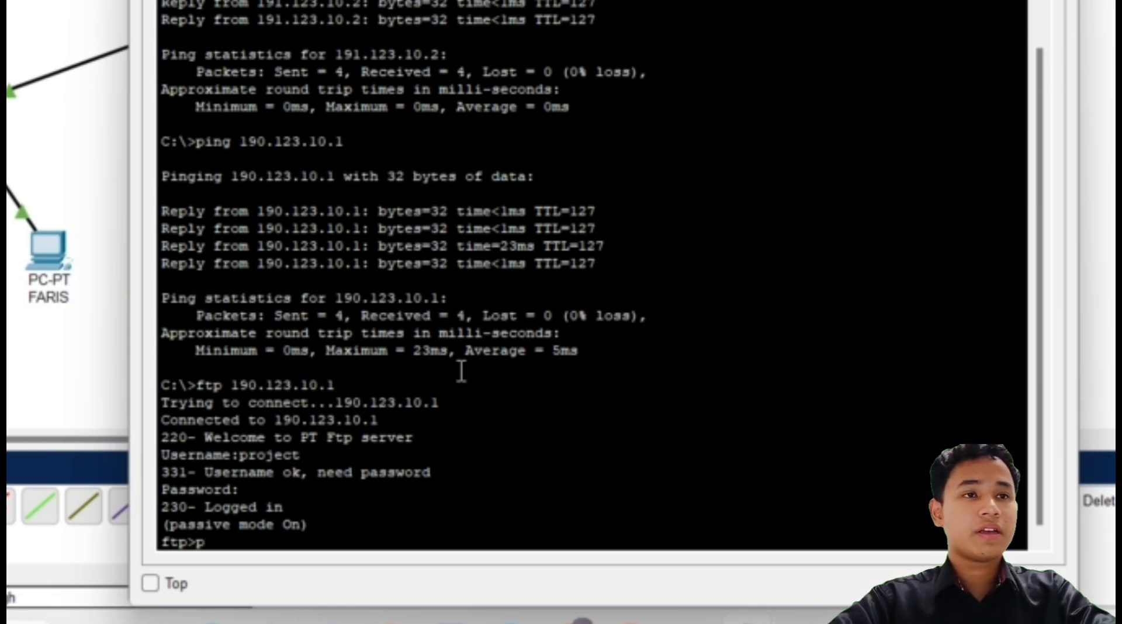
{"action": "type", "text": "get pro"}
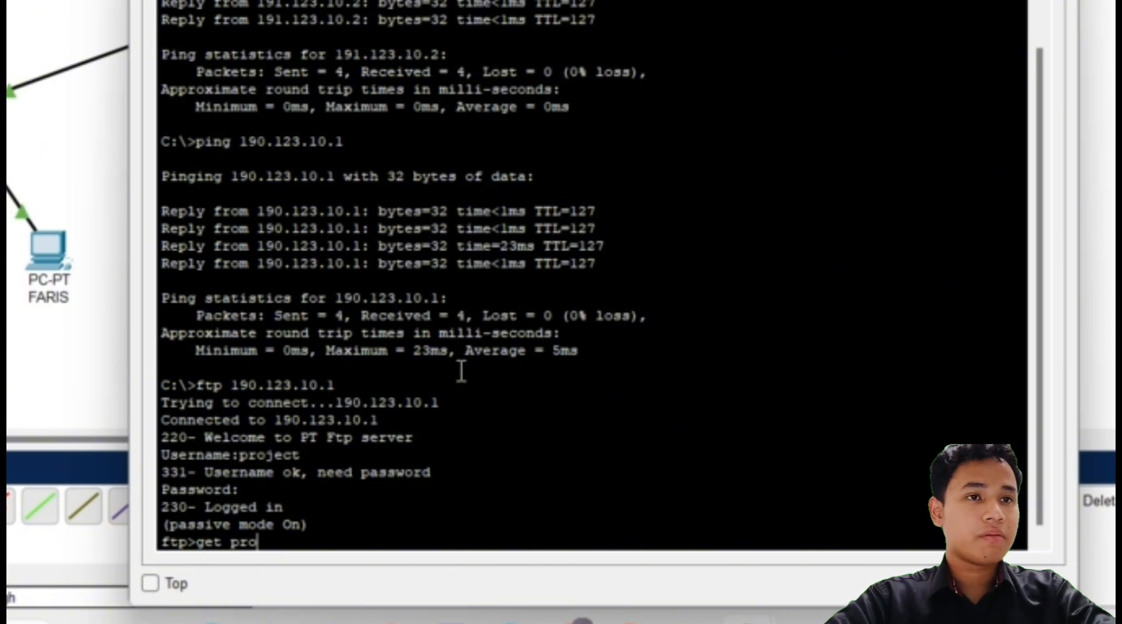
{"action": "type", "text": "ject"}
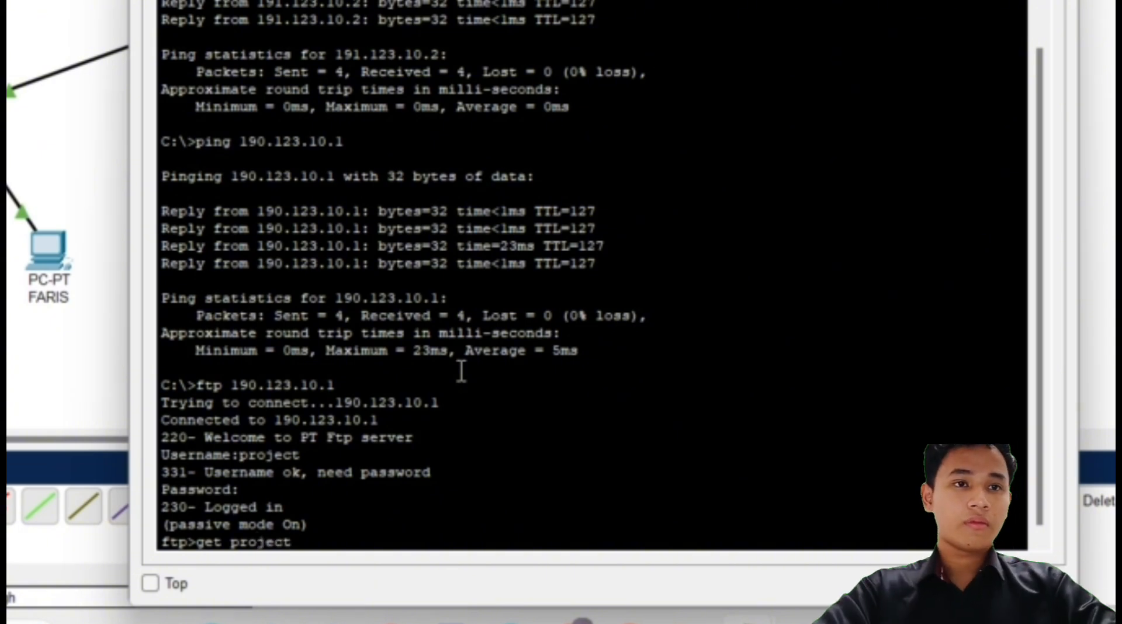
{"action": "type", "text": "."}
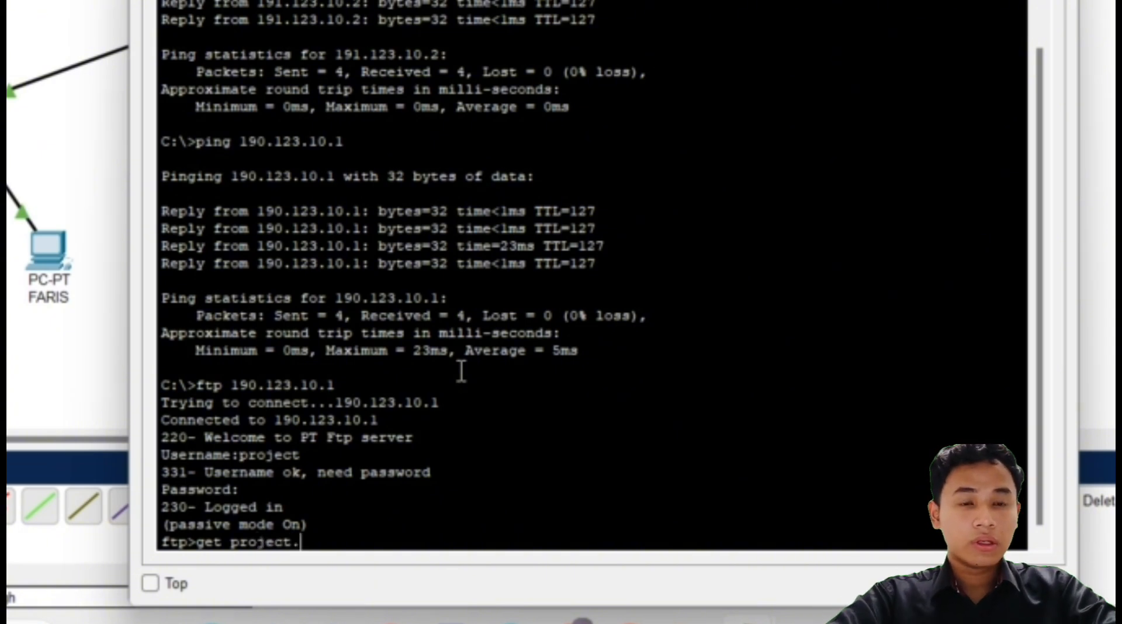
{"action": "type", "text": "txt"}
{"action": "key", "text": "Return"}
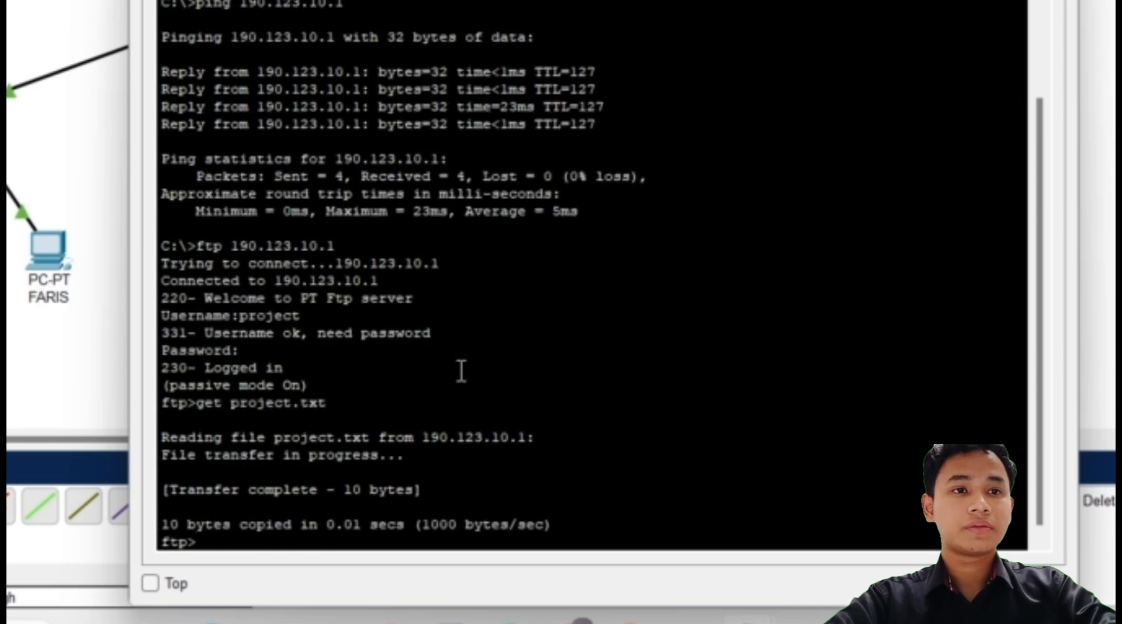
Step: List the server's files with dir, quit the FTP session and close AIN's Command Prompt
{"action": "type", "text": "dir"}
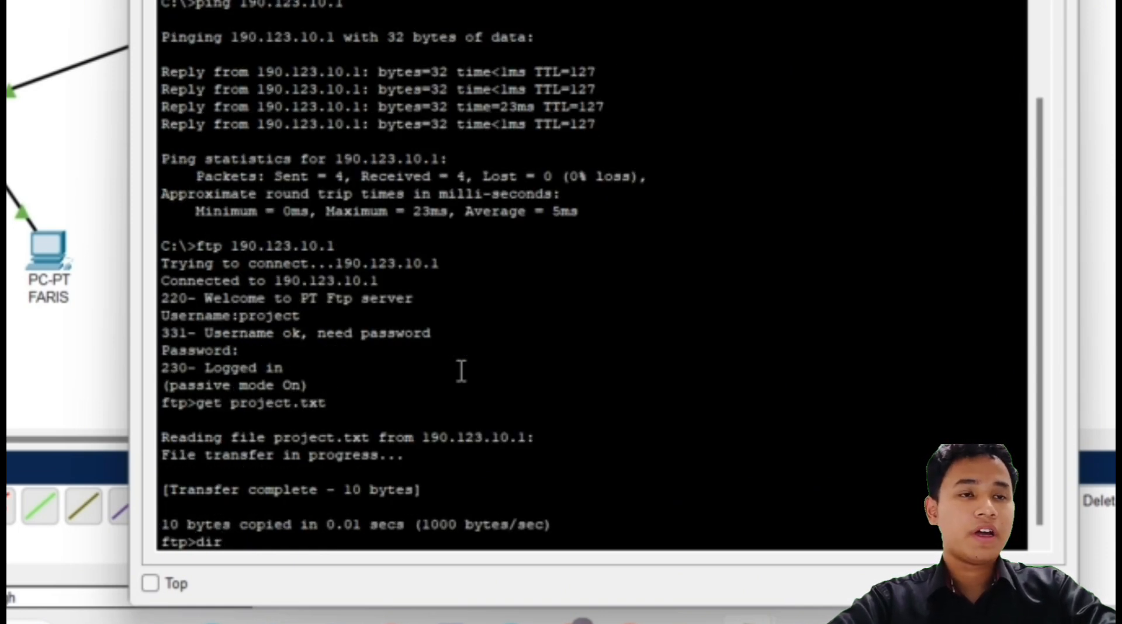
{"action": "key", "text": "Return"}
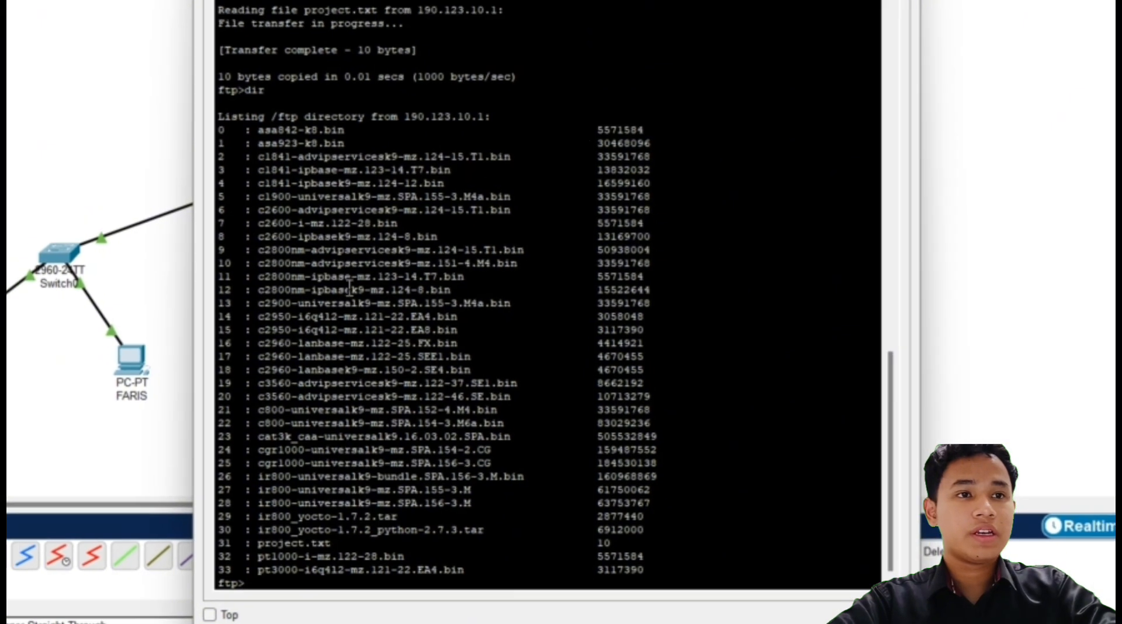
{"action": "scroll", "coordinate": [397, 414], "scroll_direction": "down", "scroll_amount": 1}
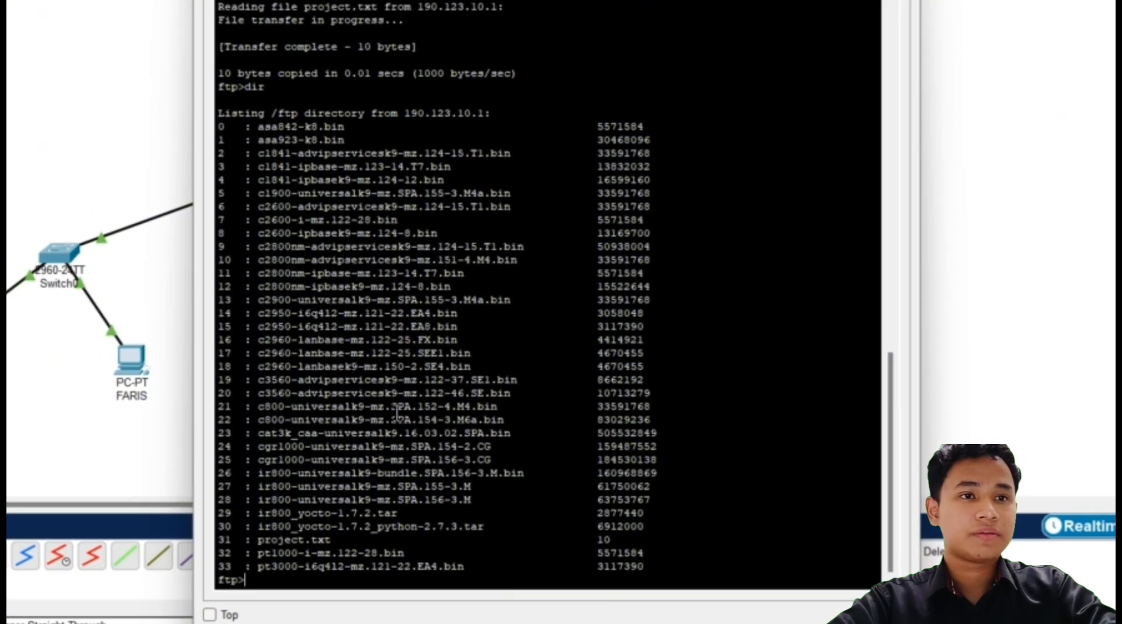
{"action": "left_click_drag", "start_coordinate": [611, 540], "coordinate": [189, 545]}
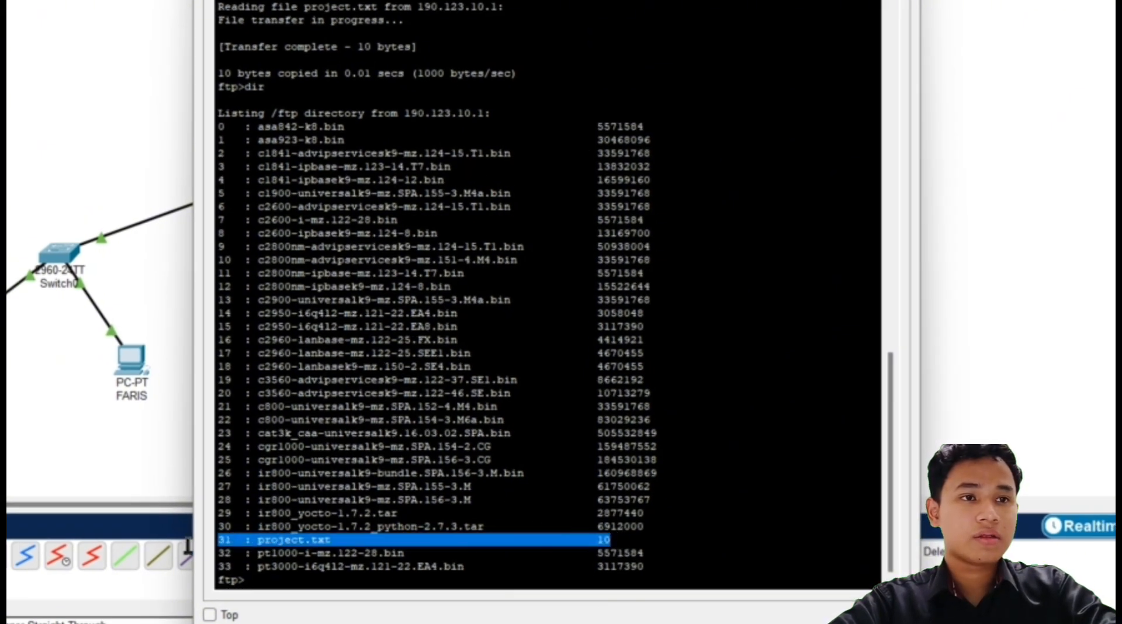
{"action": "left_click", "coordinate": [267, 585]}
{"action": "type", "text": "qui"}
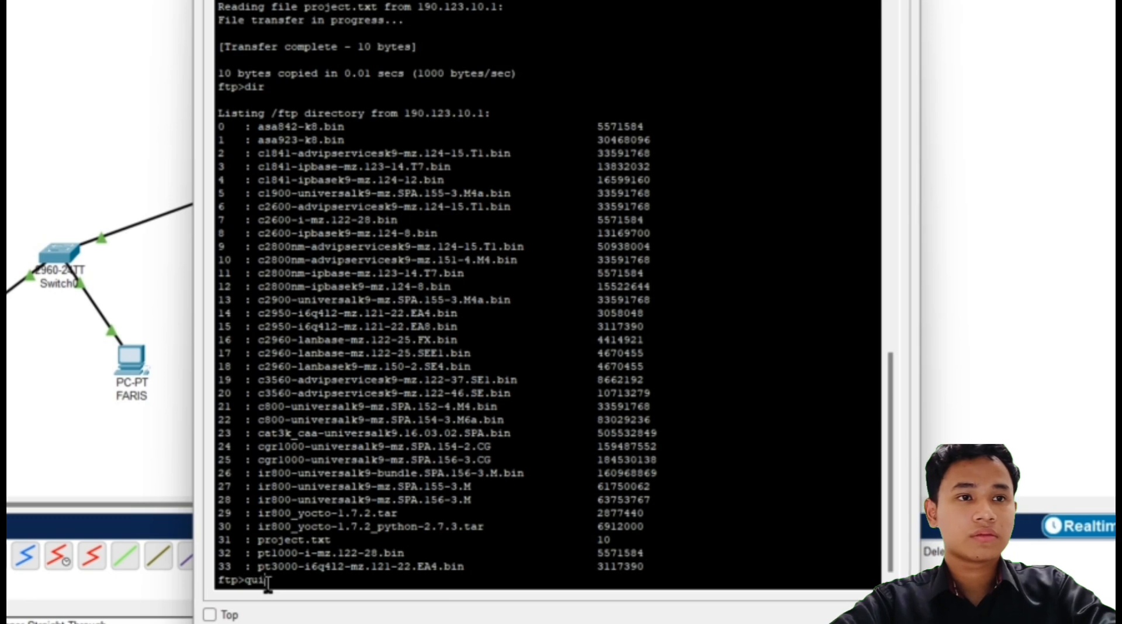
{"action": "type", "text": "t"}
{"action": "key", "text": "Return"}
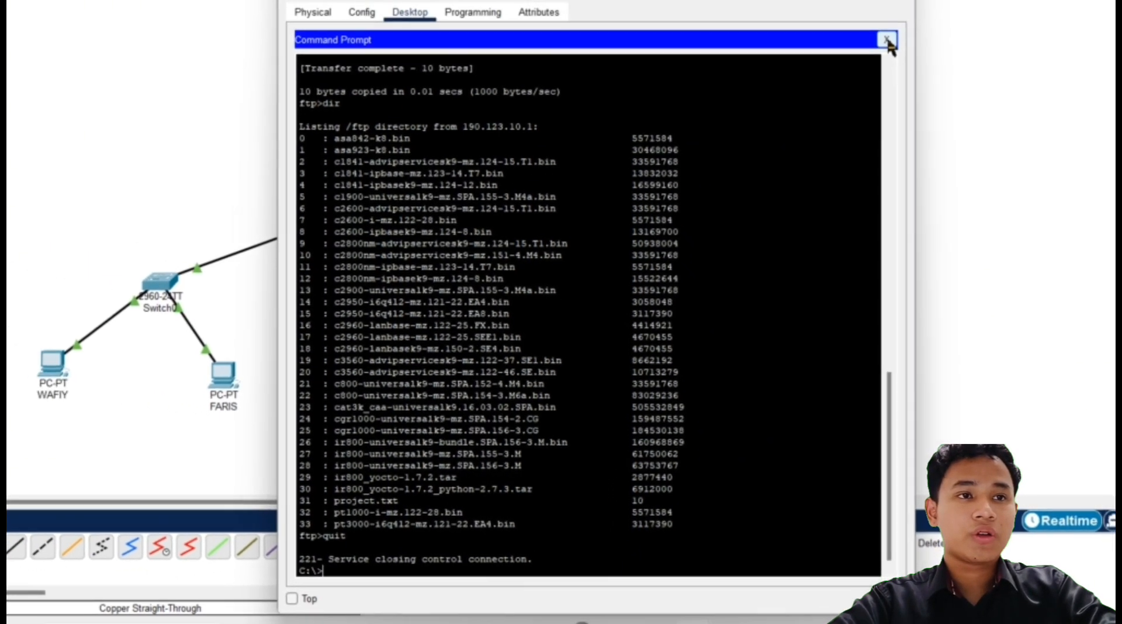
{"action": "left_click", "coordinate": [887, 40]}
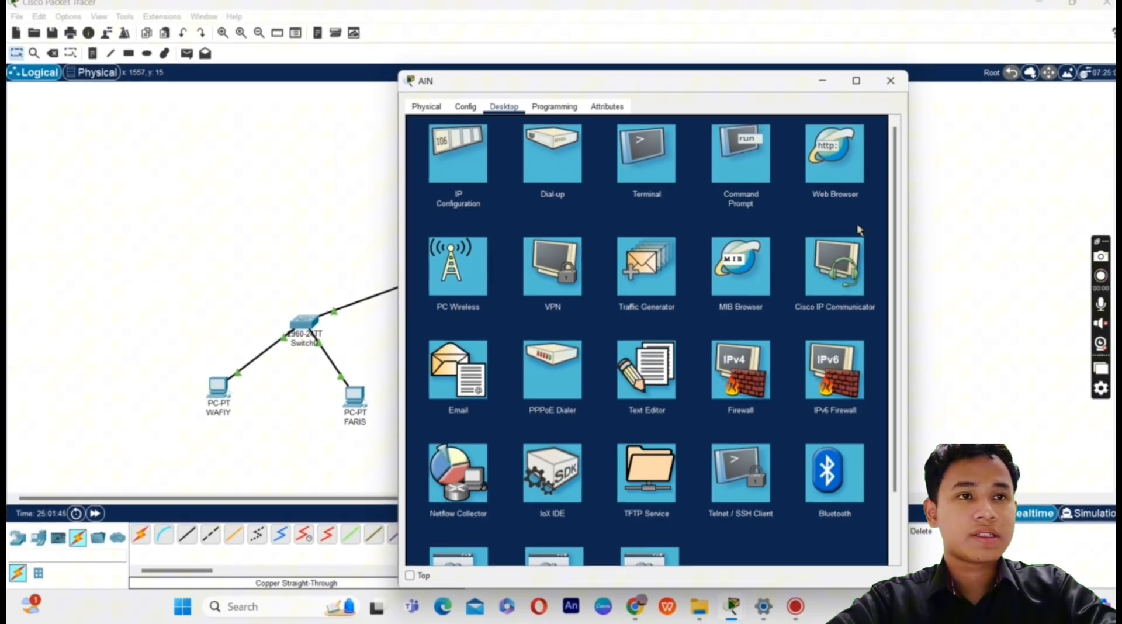
Step: Open project.txt in AIN's Text Editor, showing "Hey there!", then close the editor and AIN's window
{"action": "left_click", "coordinate": [644, 374]}
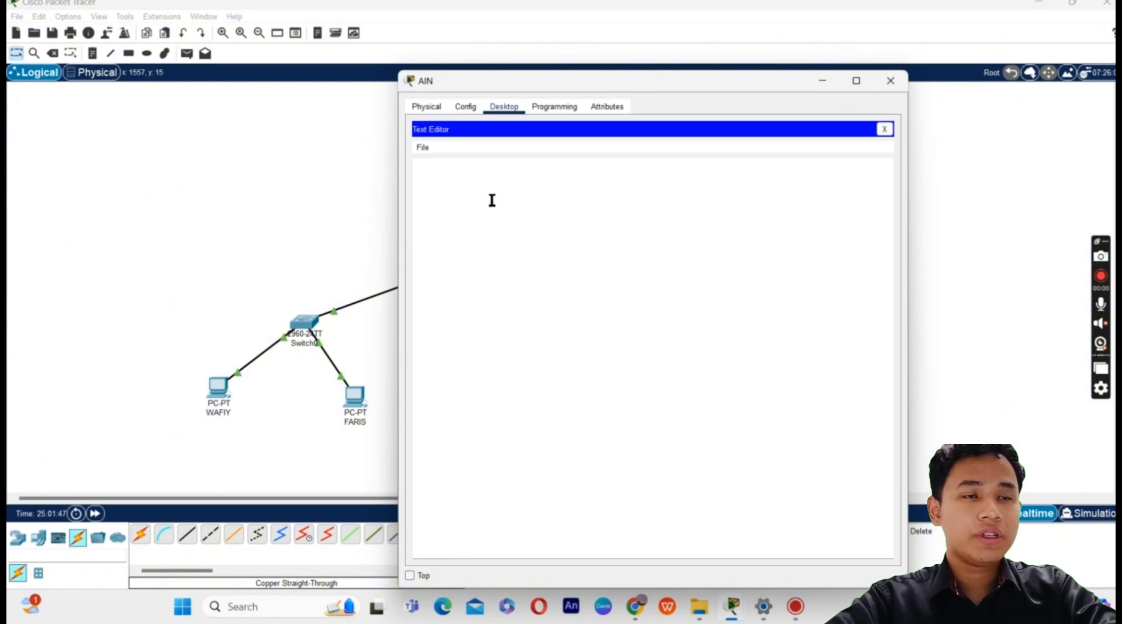
{"action": "left_click", "coordinate": [425, 149]}
{"action": "left_click", "coordinate": [453, 178]}
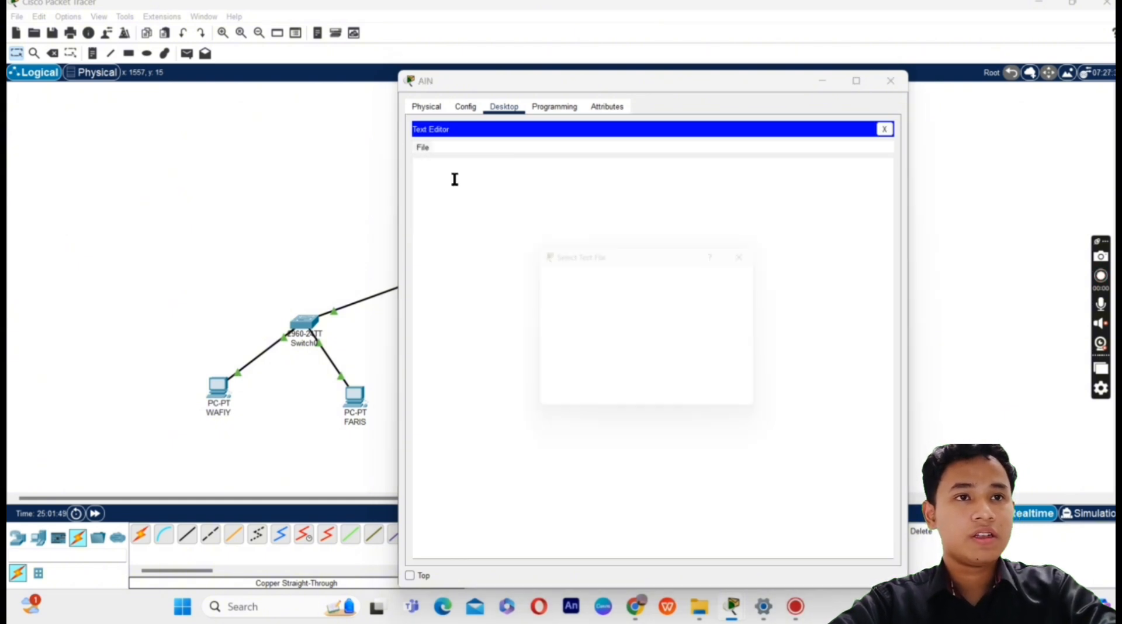
{"action": "left_click", "coordinate": [575, 312]}
{"action": "left_click", "coordinate": [685, 404]}
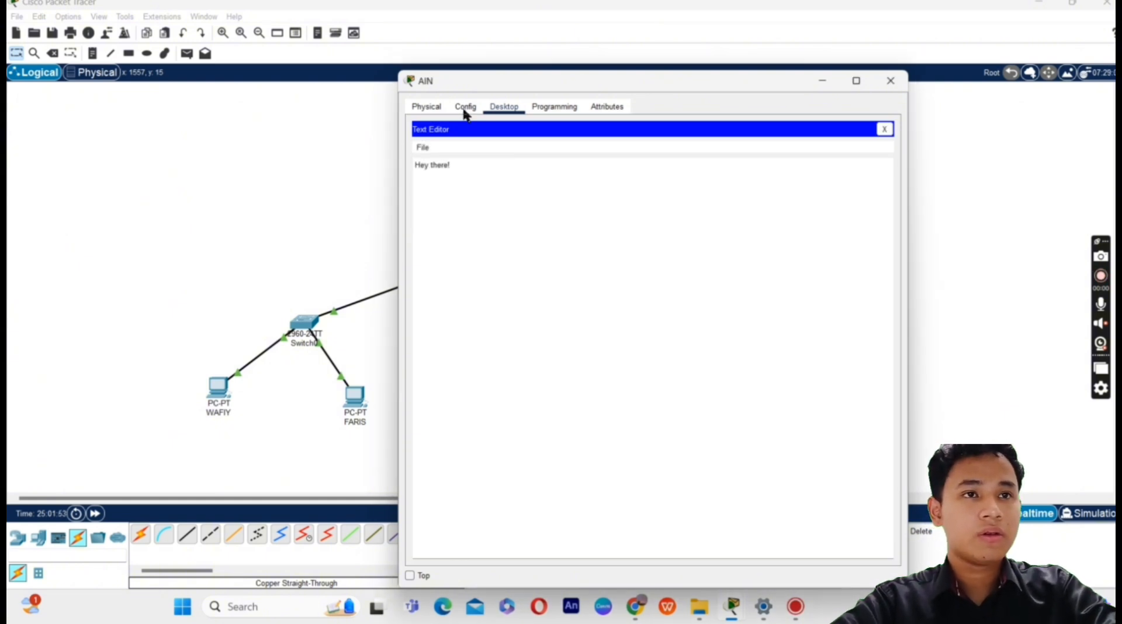
{"action": "left_click", "coordinate": [885, 130]}
{"action": "left_click", "coordinate": [893, 81]}
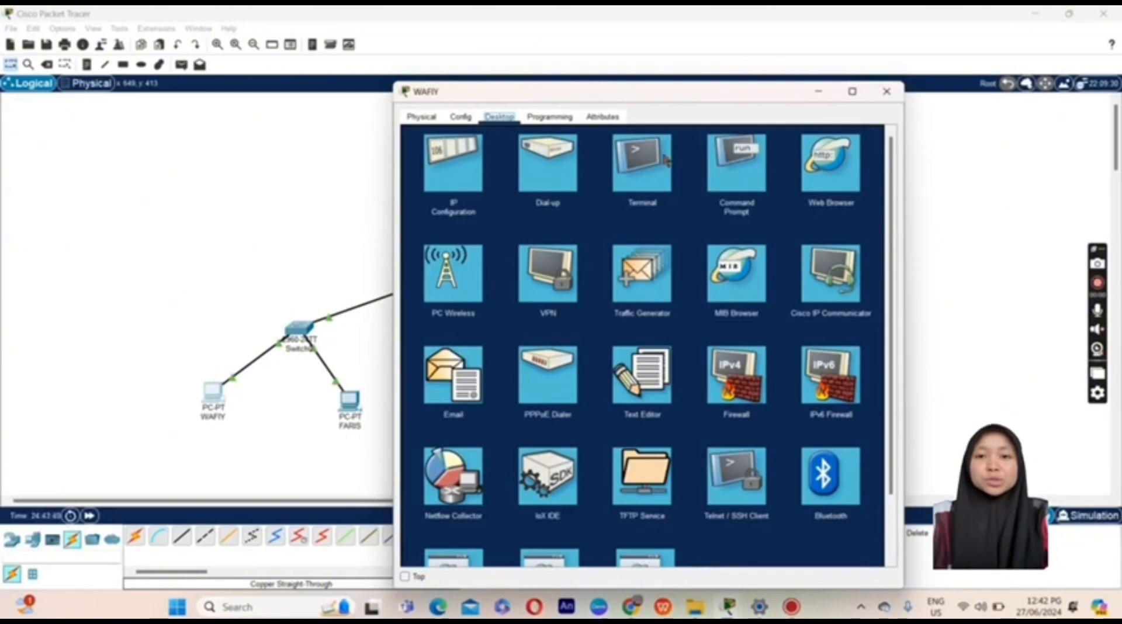
Step: Ping 192.168.10.2 from WAFIY's Command Prompt with the window moved aside
{"action": "left_click", "coordinate": [735, 180]}
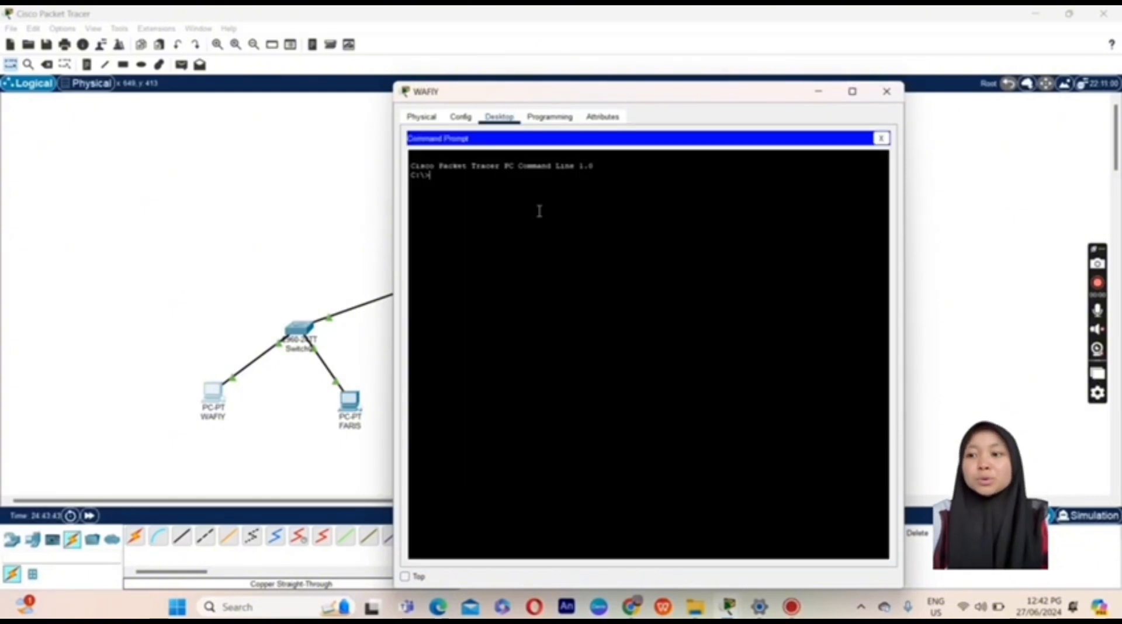
{"action": "type", "text": "PING"}
{"action": "key", "text": "BackSpace"}
{"action": "key", "text": "BackSpace"}
{"action": "key", "text": "BackSpace"}
{"action": "key", "text": "BackSpace"}
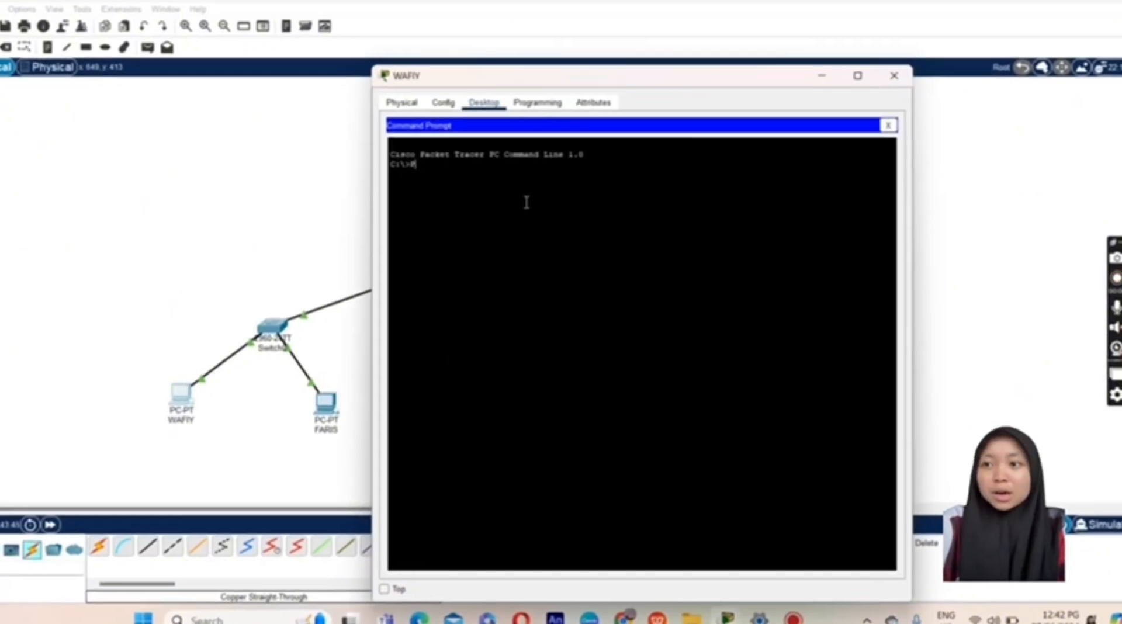
{"action": "type", "text": "ping"}
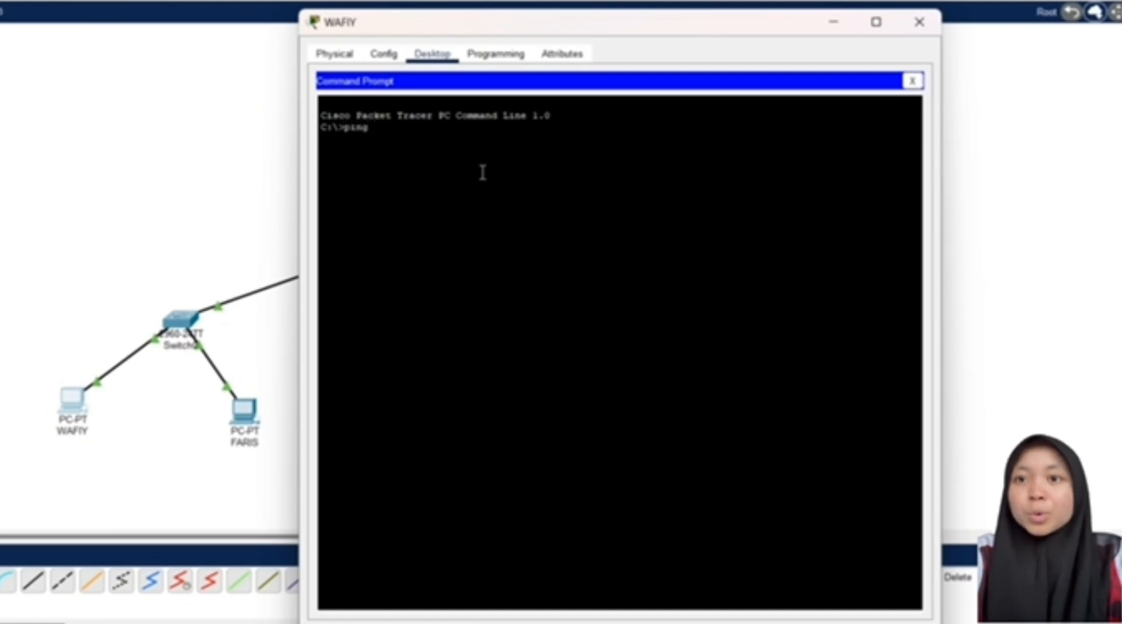
{"action": "left_click_drag", "start_coordinate": [572, 24], "coordinate": [752, 36]}
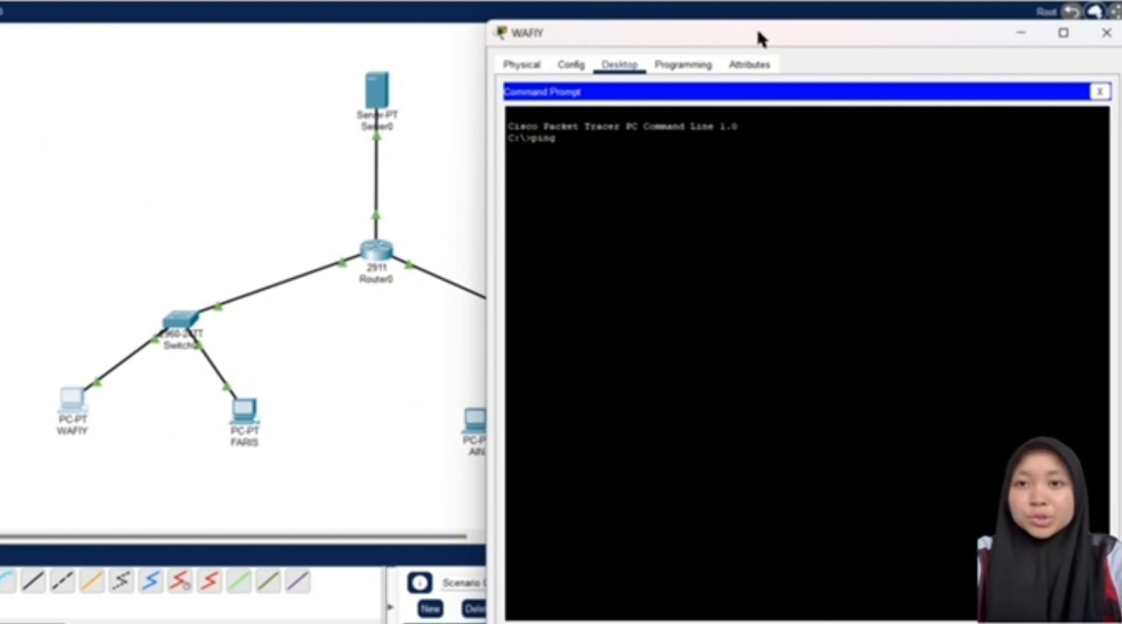
{"action": "type", "text": "192"}
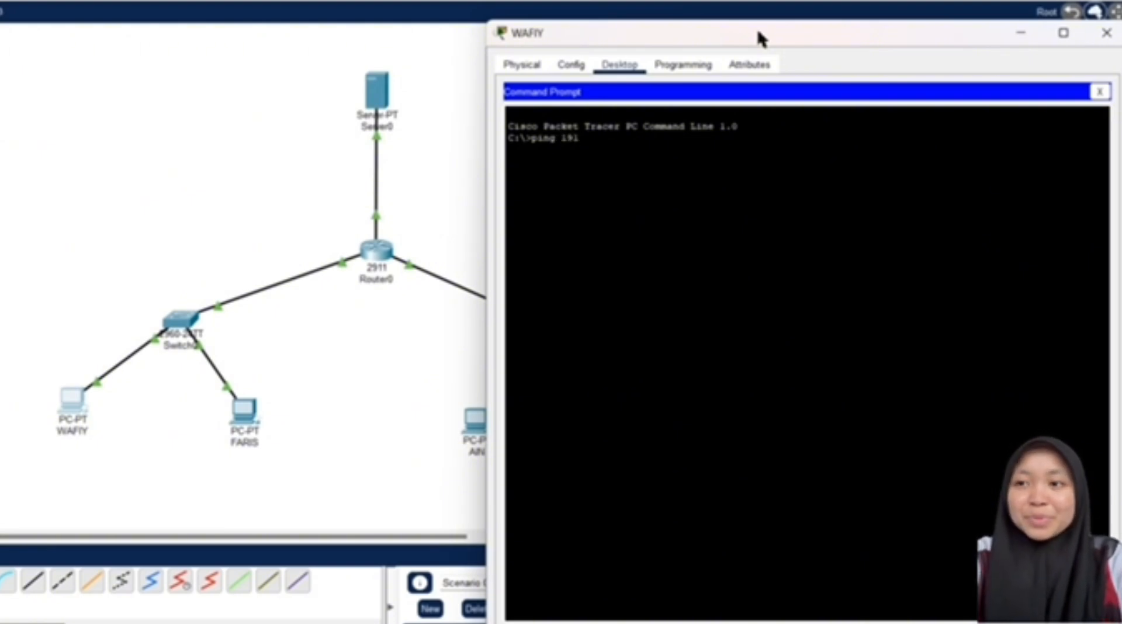
{"action": "type", "text": ".168."}
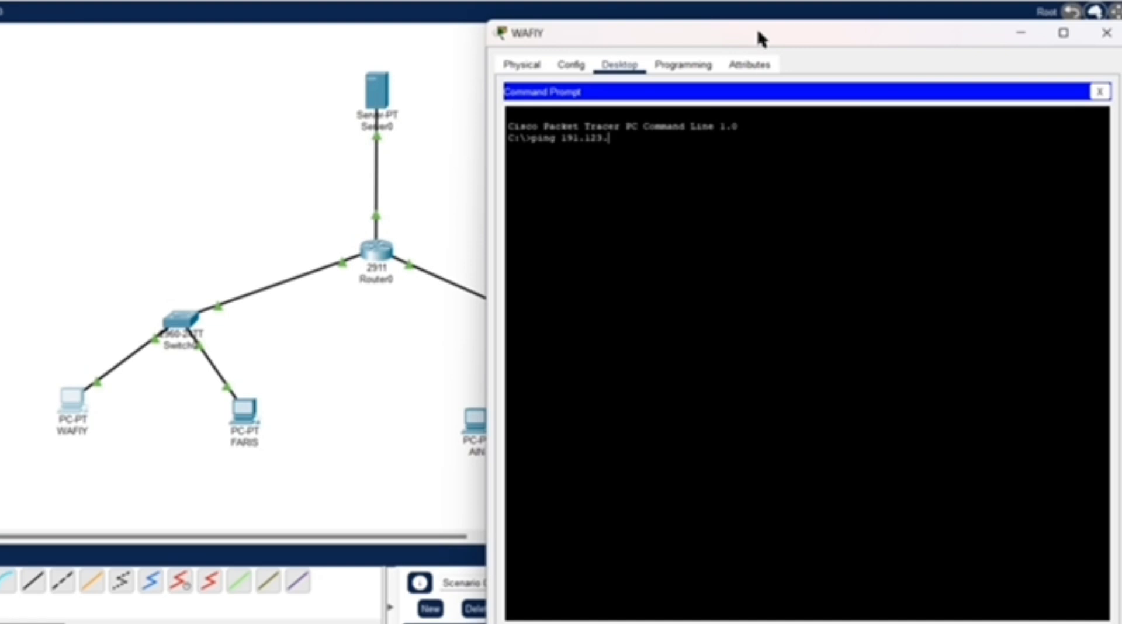
{"action": "type", "text": "10.2"}
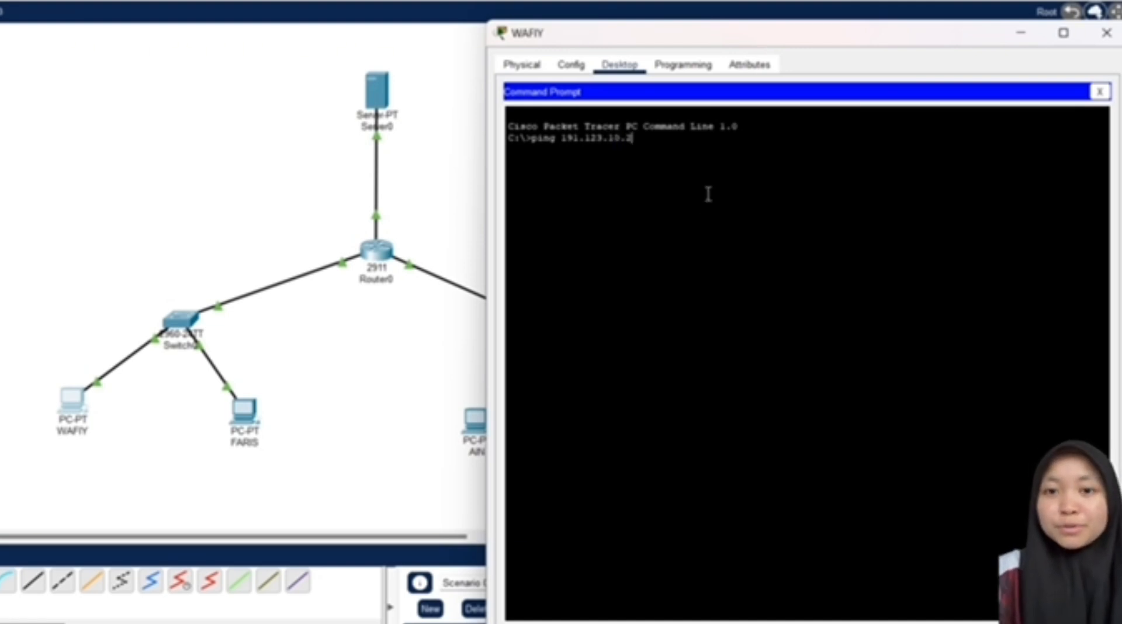
{"action": "key", "text": "Return"}
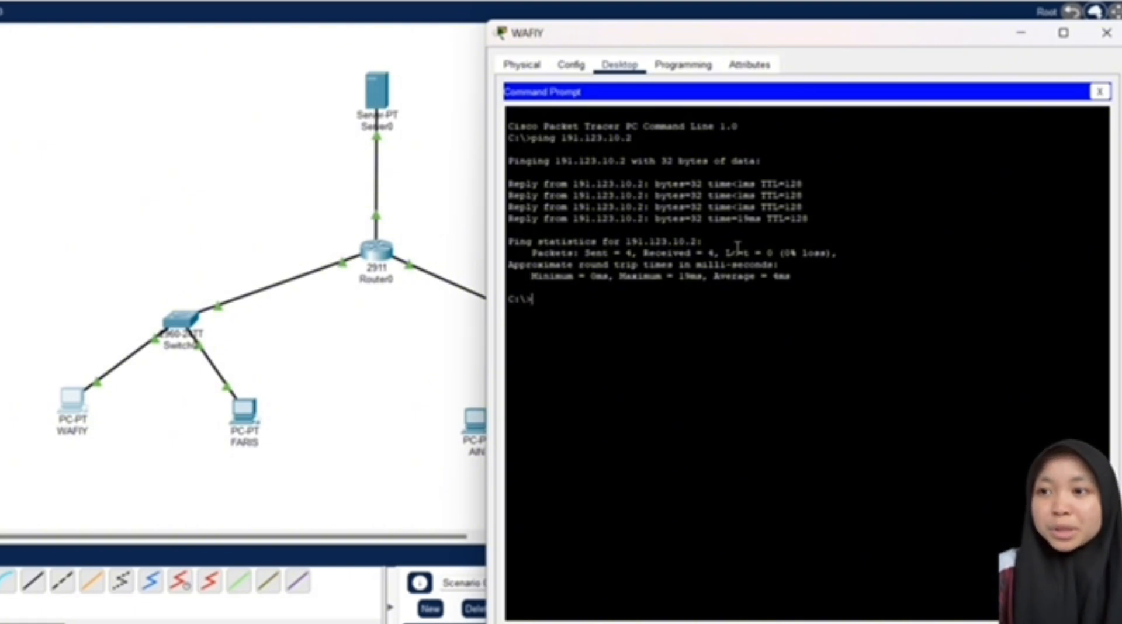
Step: Ping 192.123.10.1 twice from WAFIY until it replies with 0% loss
{"action": "type", "text": "ping"}
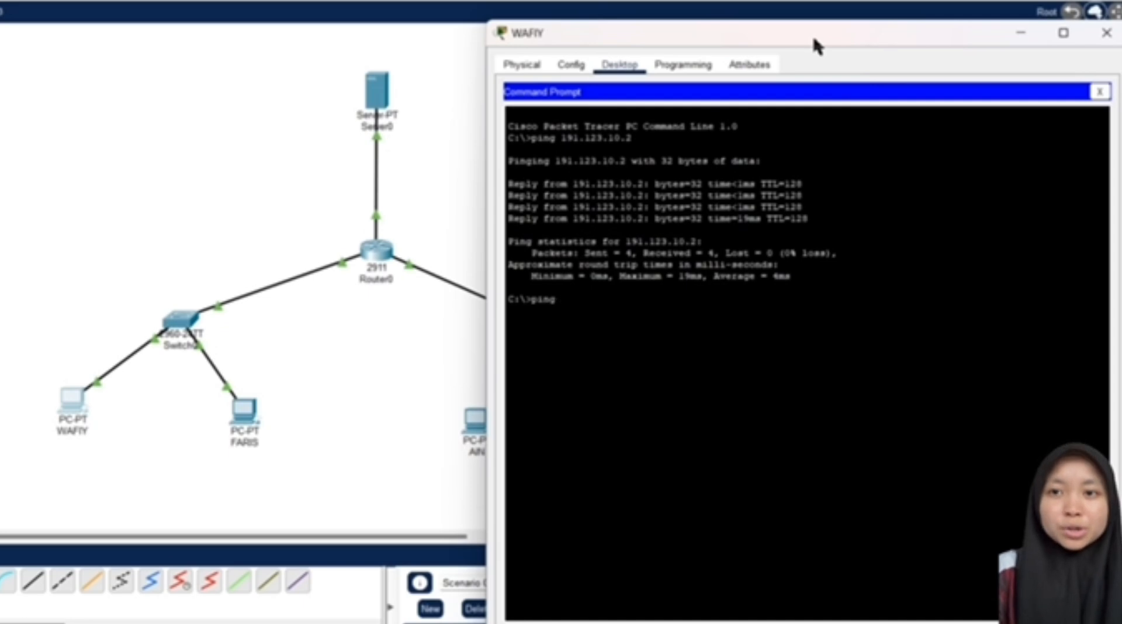
{"action": "type", "text": " 1"}
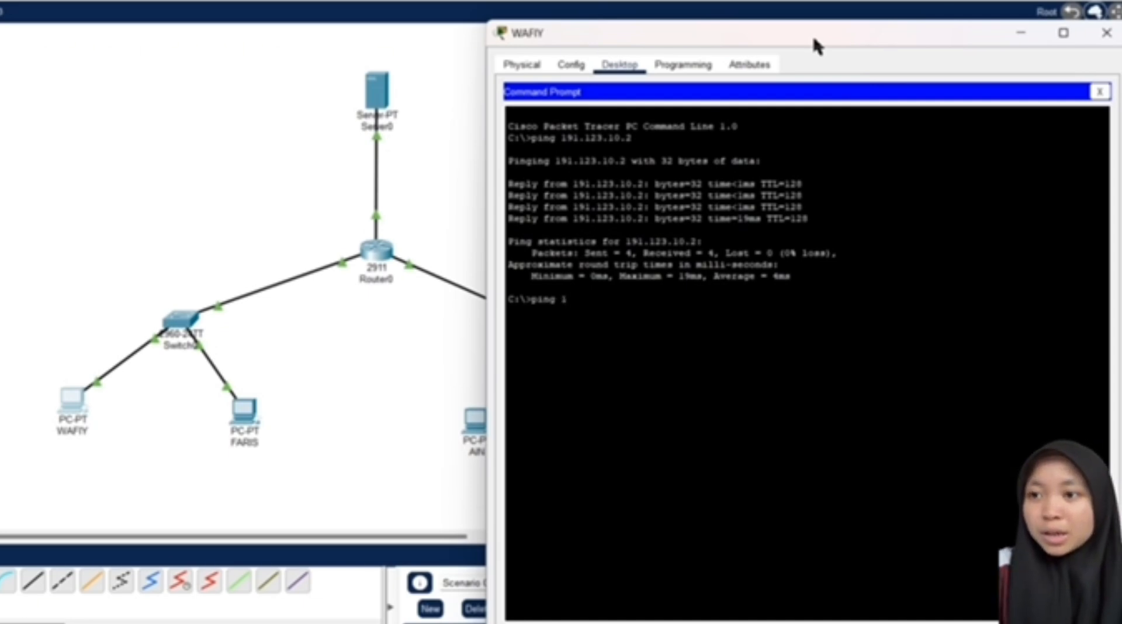
{"action": "type", "text": "92.123."}
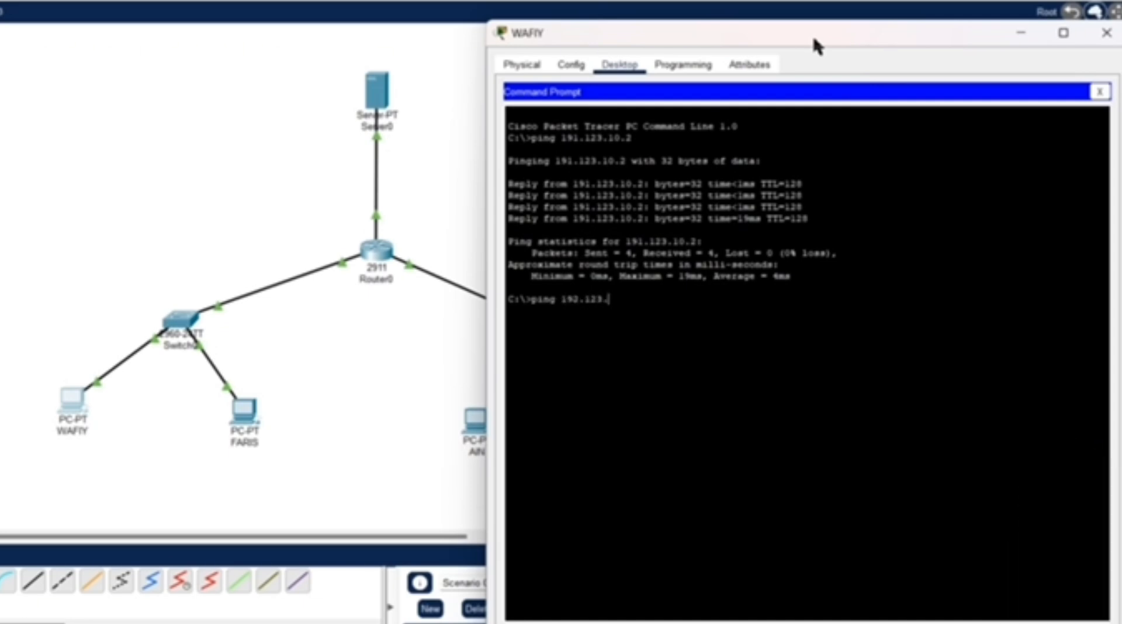
{"action": "type", "text": "10.1"}
{"action": "key", "text": "Return"}
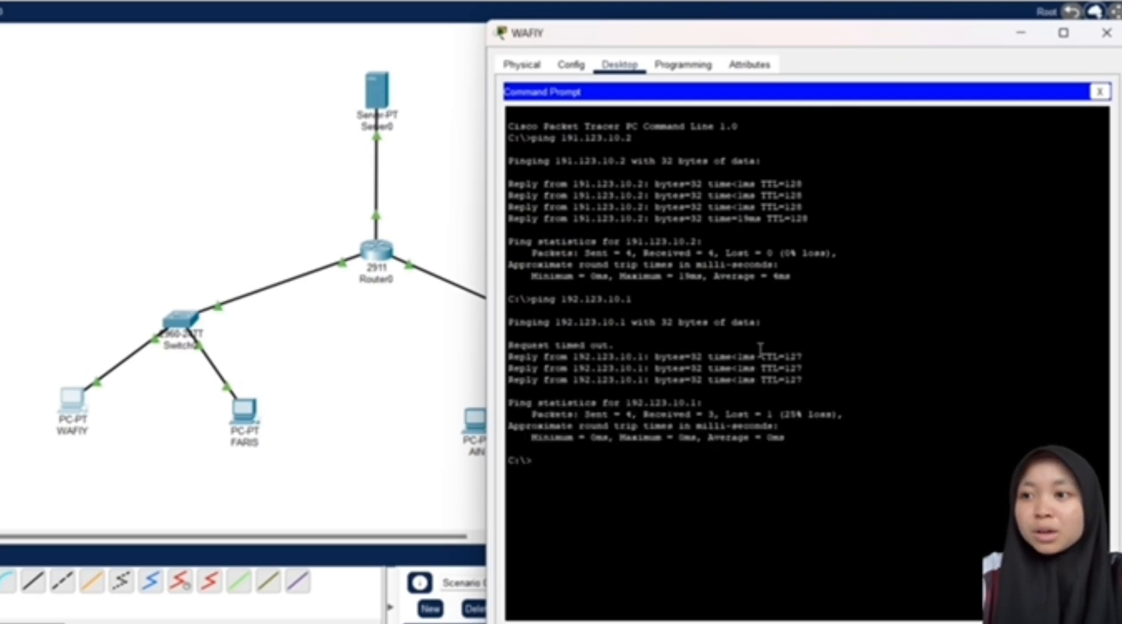
{"action": "type", "text": "ping"}
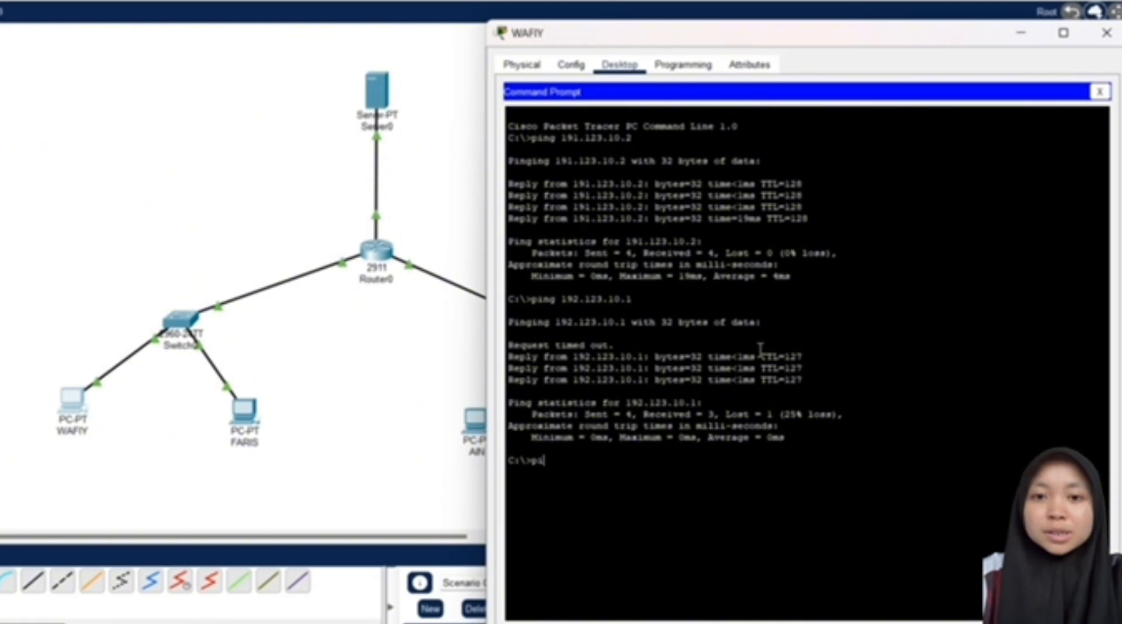
{"action": "key", "text": "BackSpace"}
{"action": "key", "text": "BackSpace"}
{"action": "type", "text": "ng "}
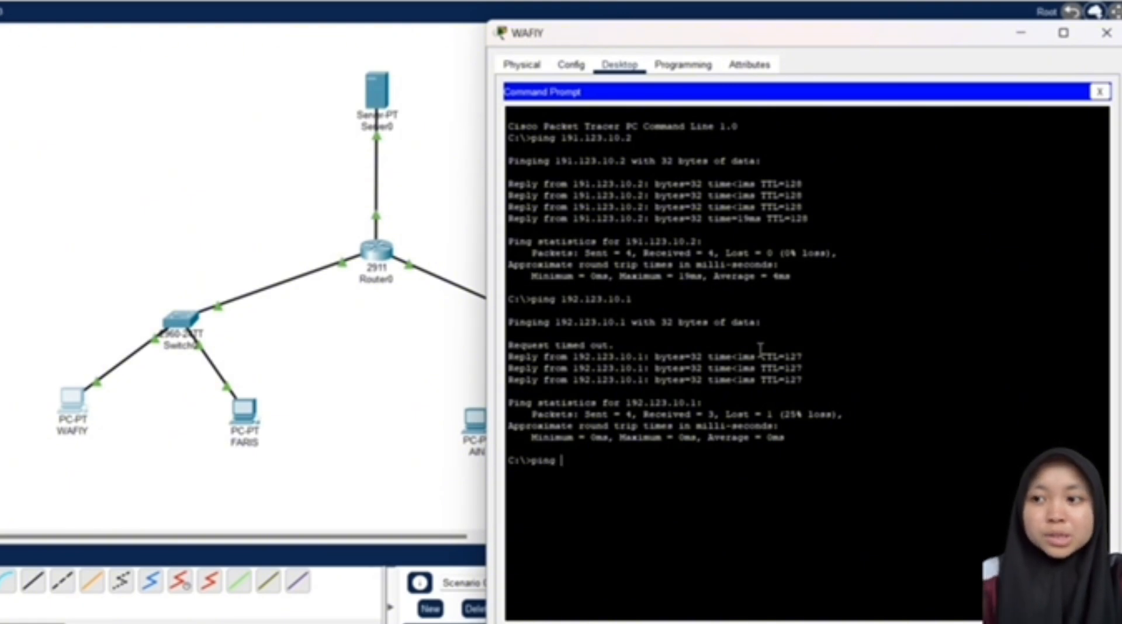
{"action": "type", "text": "192.1"}
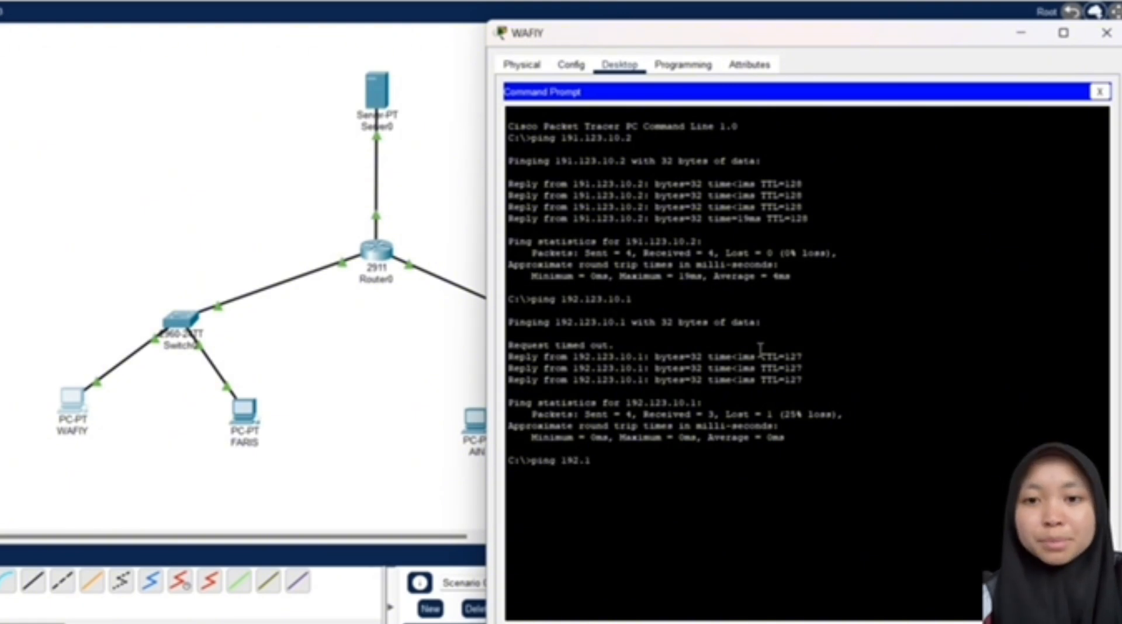
{"action": "type", "text": "23.10.1"}
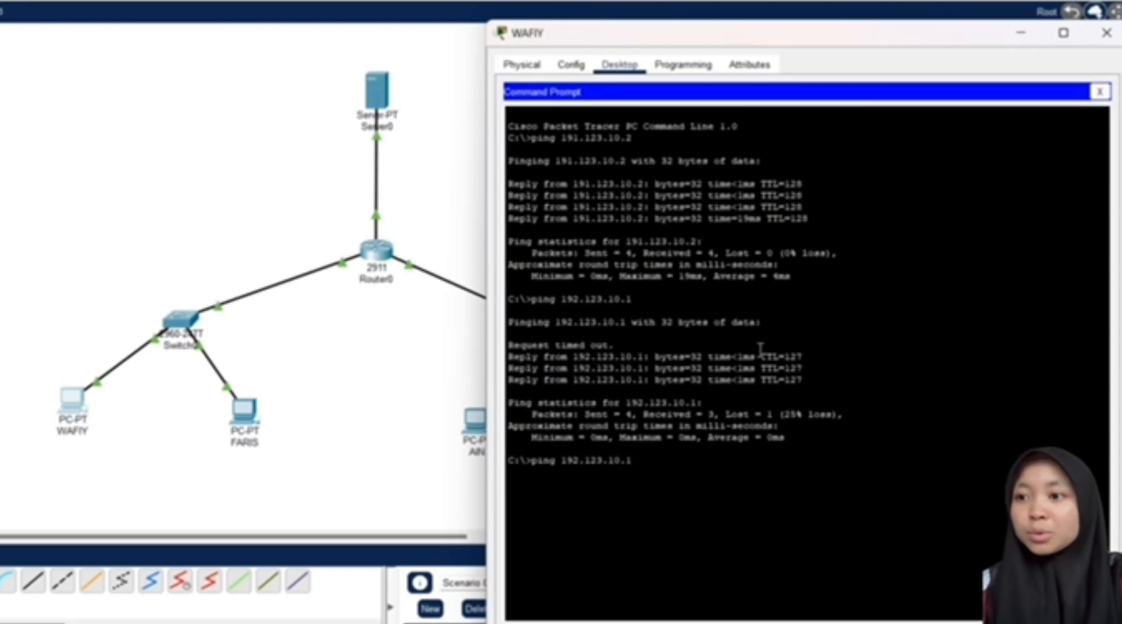
{"action": "key", "text": "Return"}
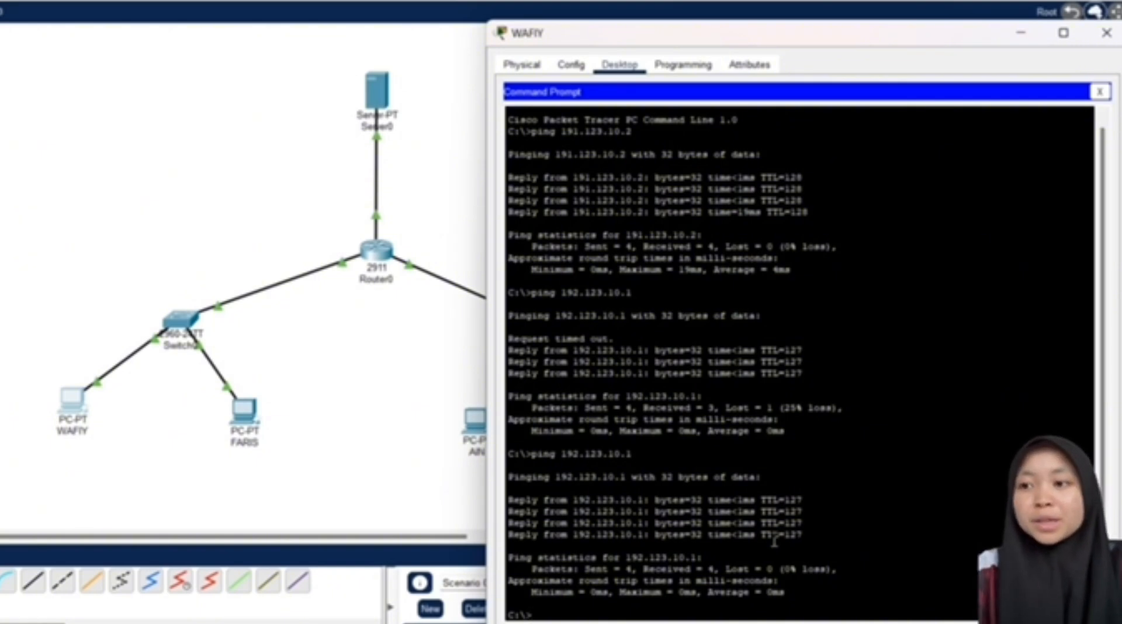
Step: Ping 192.123.10.2 twice from WAFIY until it replies with 0% loss
{"action": "type", "text": "p"}
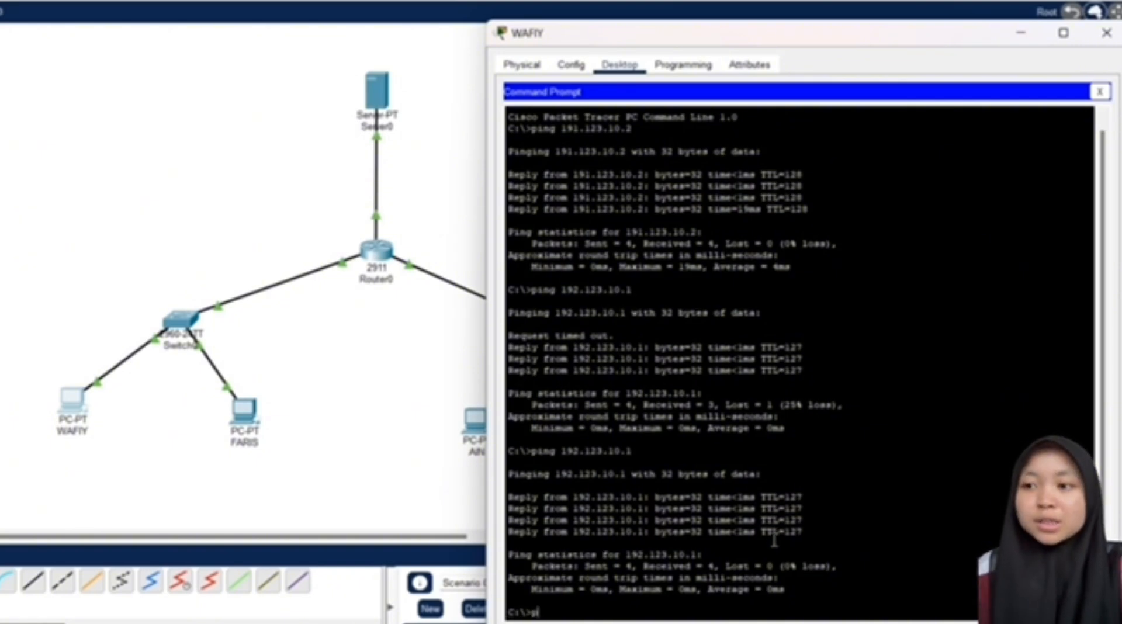
{"action": "type", "text": "ing "}
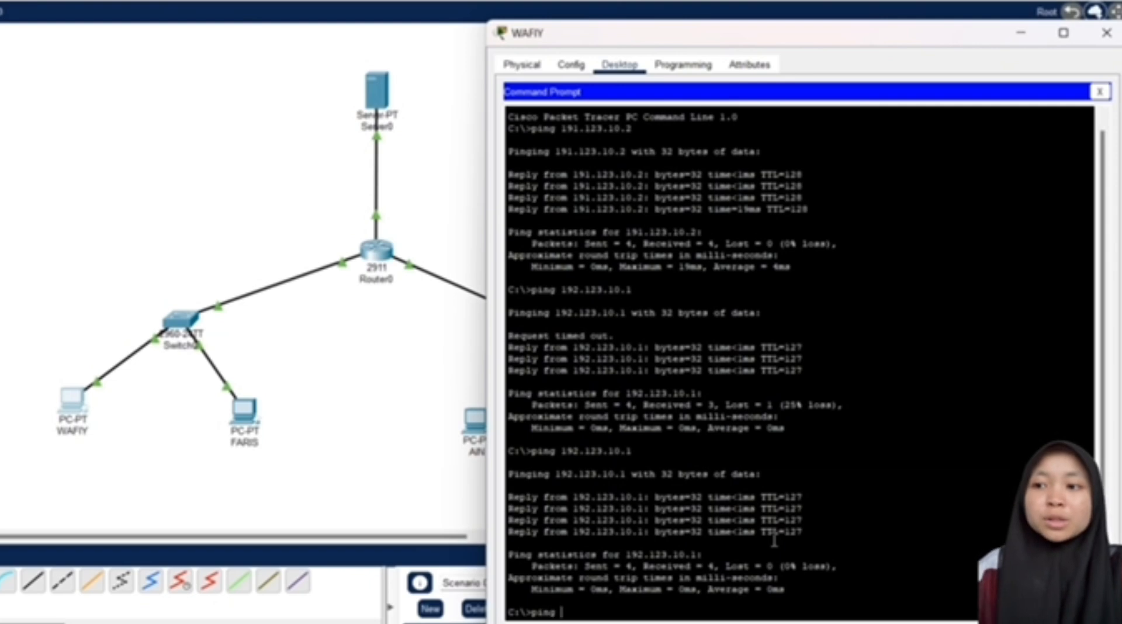
{"action": "type", "text": "192.123."}
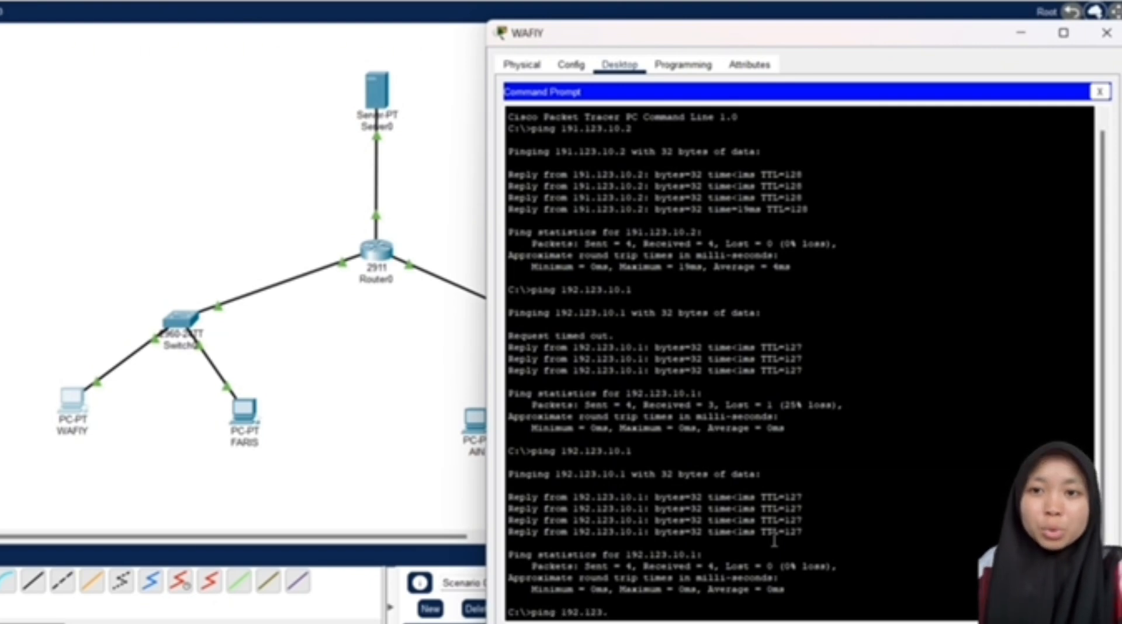
{"action": "type", "text": "10.2"}
{"action": "key", "text": "Return"}
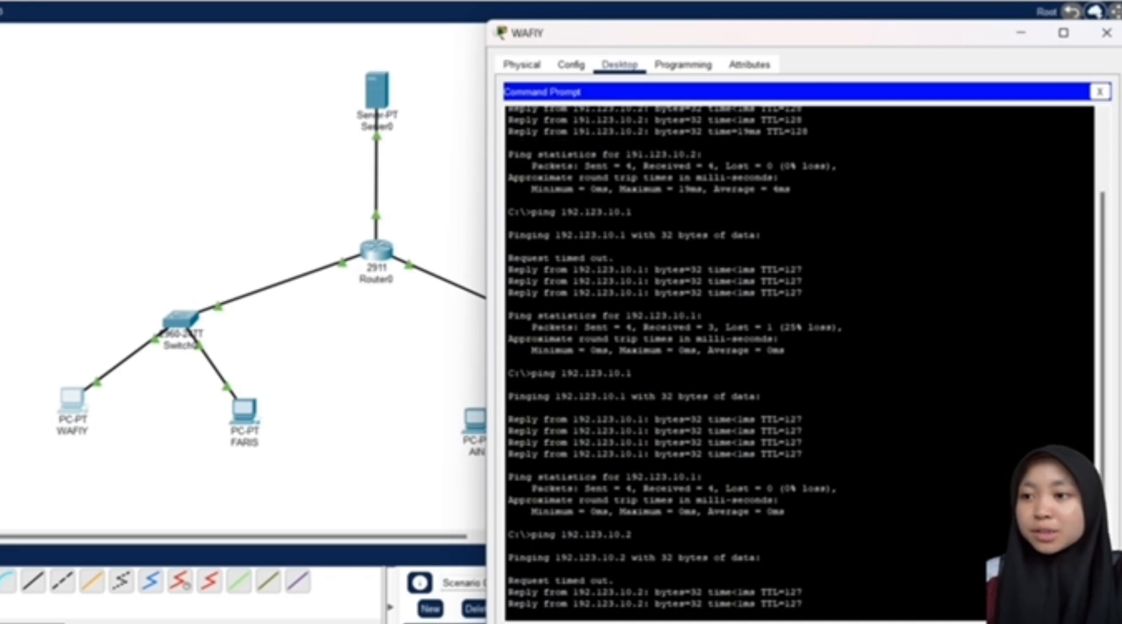
{"action": "type", "text": "pi"}
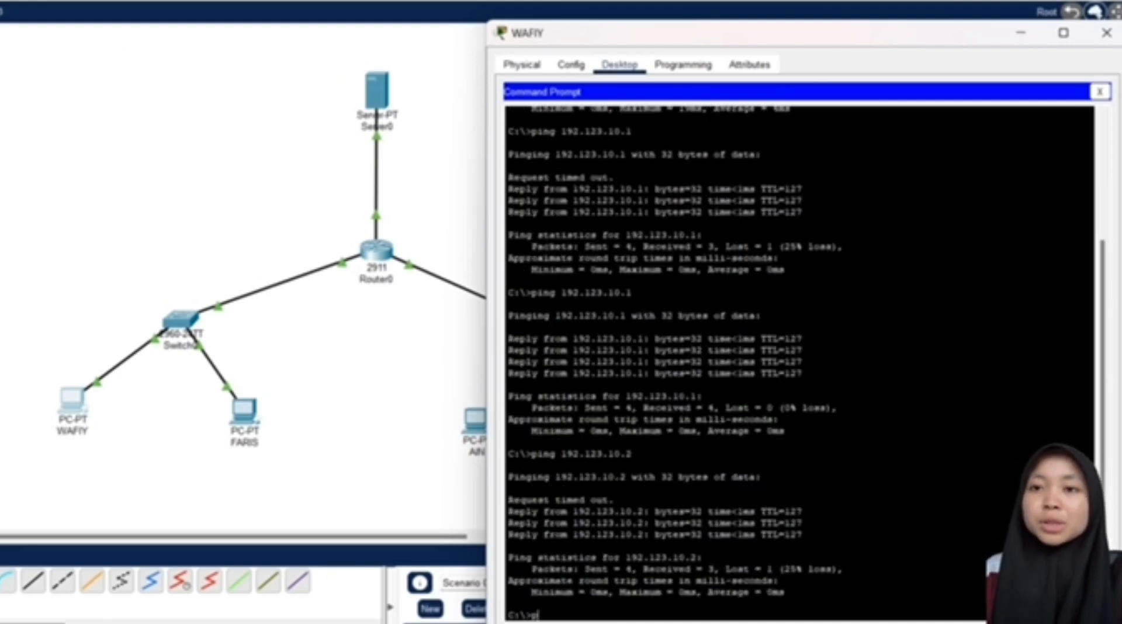
{"action": "type", "text": "ng "}
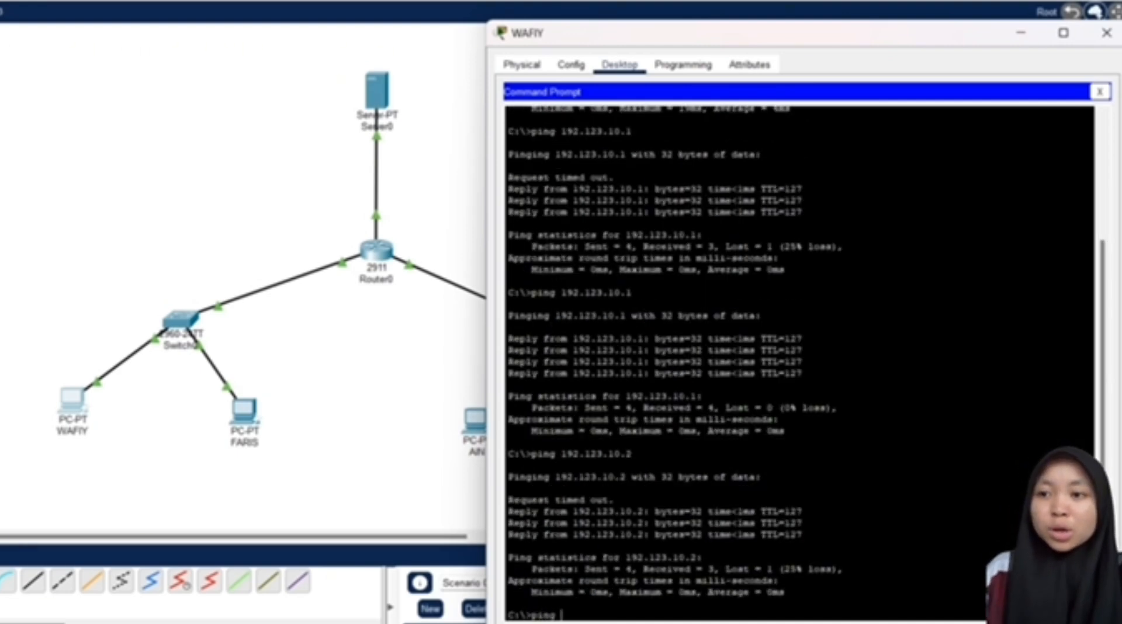
{"action": "type", "text": "192.12"}
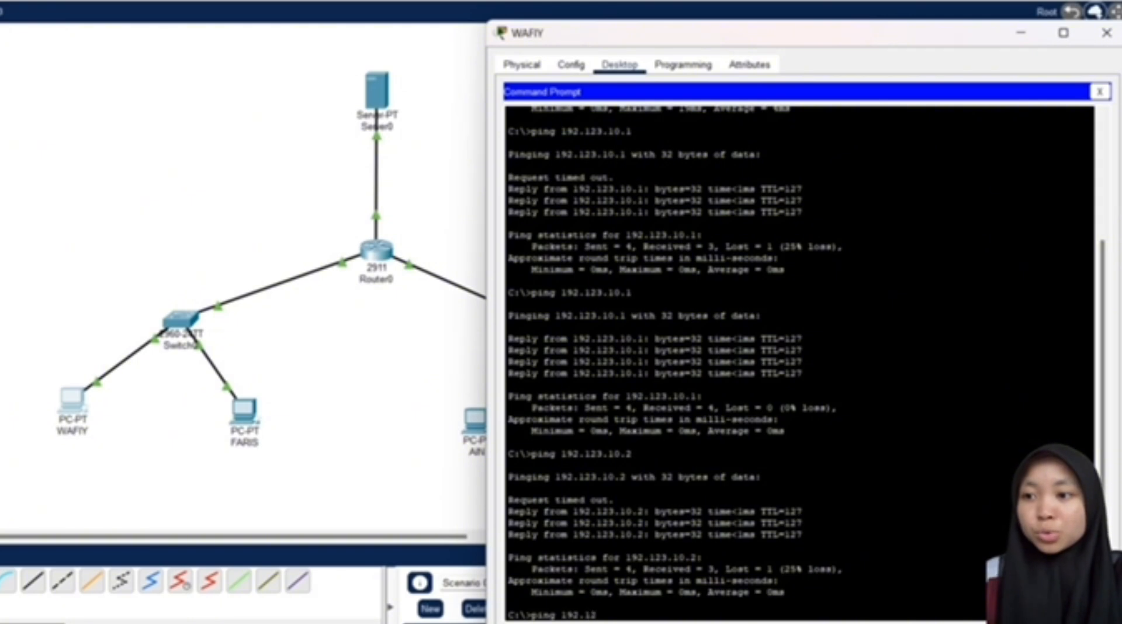
{"action": "type", "text": "3.10.2"}
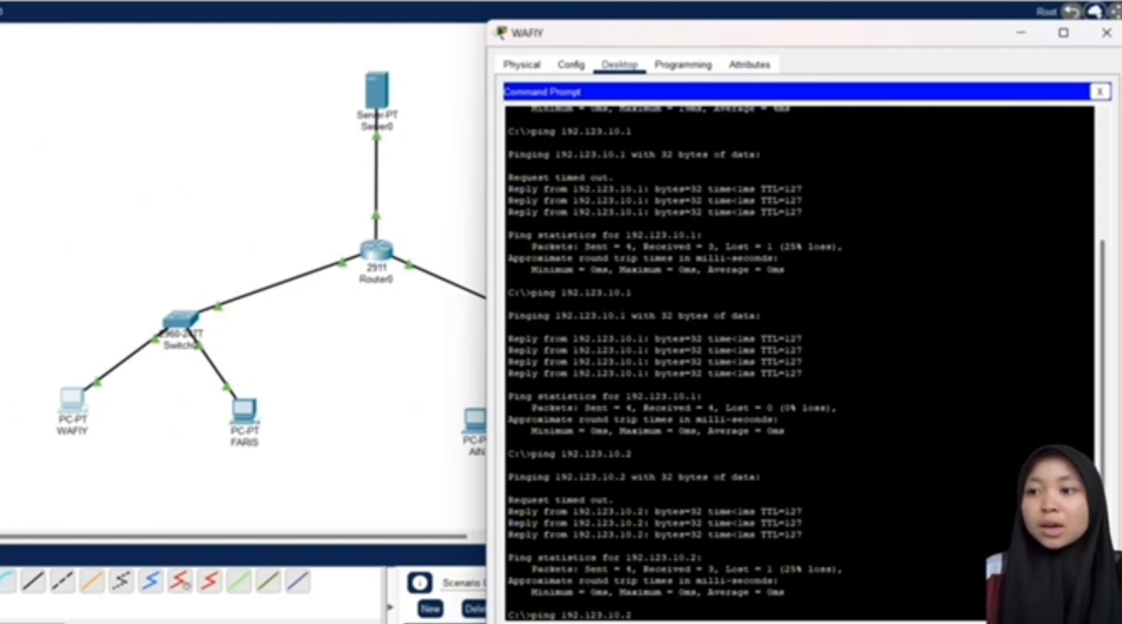
{"action": "key", "text": "Return"}
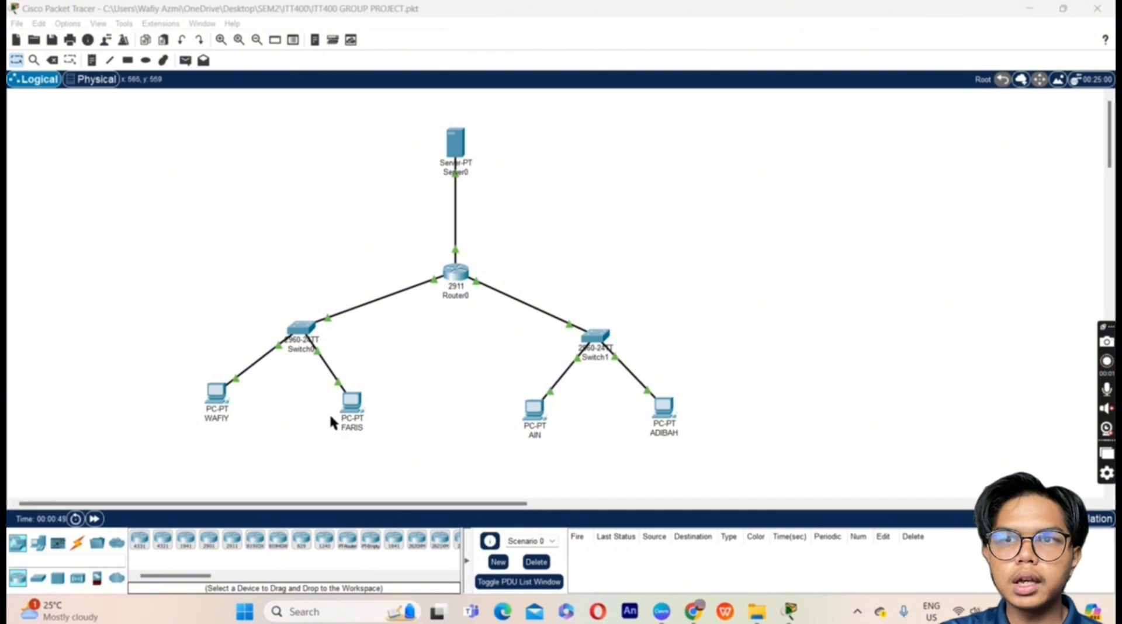
Step: Run ipconfig on FARIS, showing 191.123.10.2, mask 255.255.0.0, gateway 191.123.10.10
{"action": "double_click", "coordinate": [362, 405]}
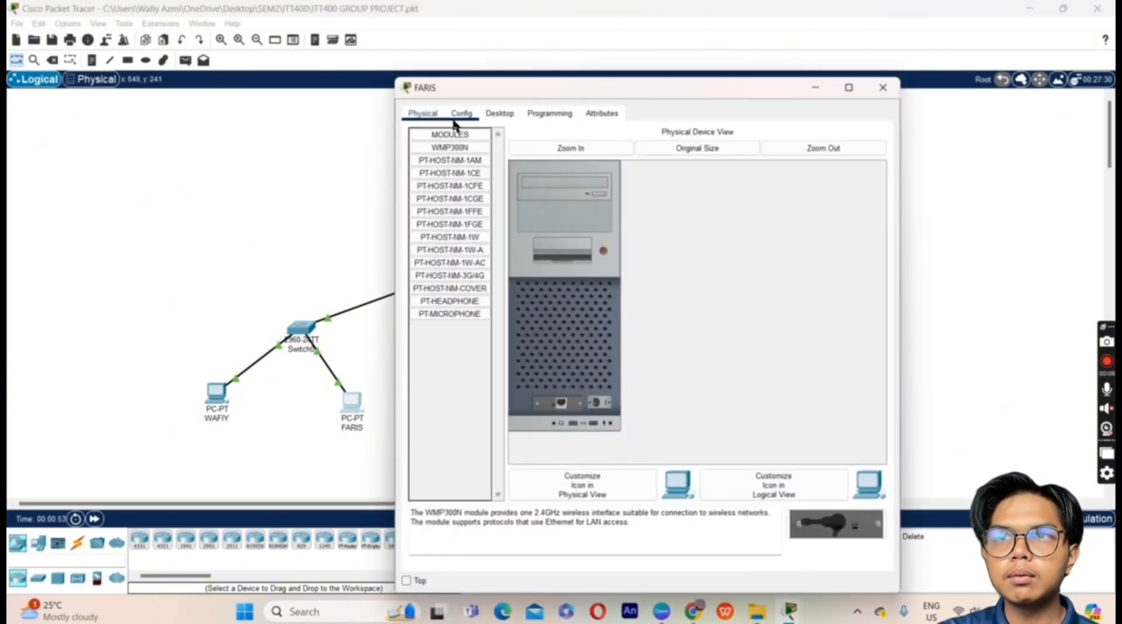
{"action": "left_click", "coordinate": [517, 114]}
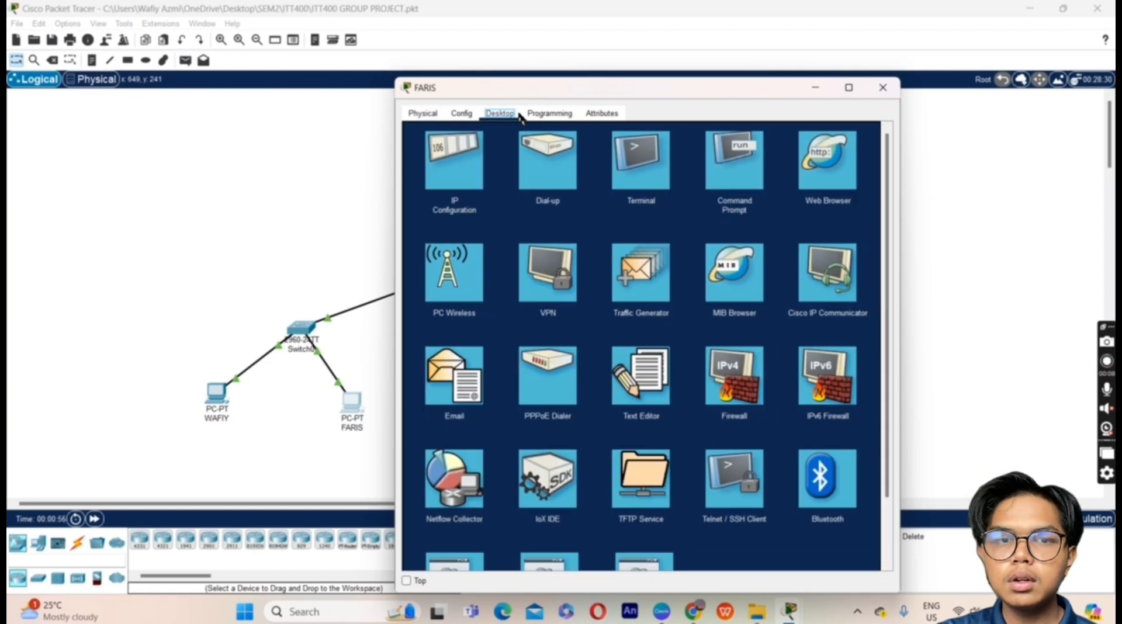
{"action": "left_click", "coordinate": [735, 168]}
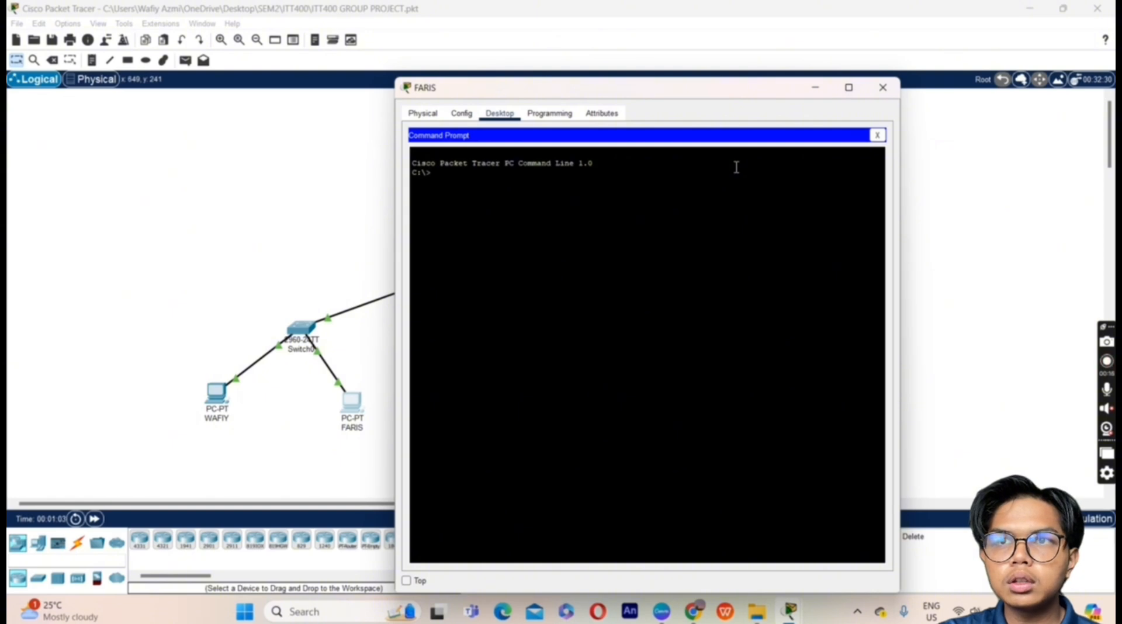
{"action": "type", "text": "ipconfig"}
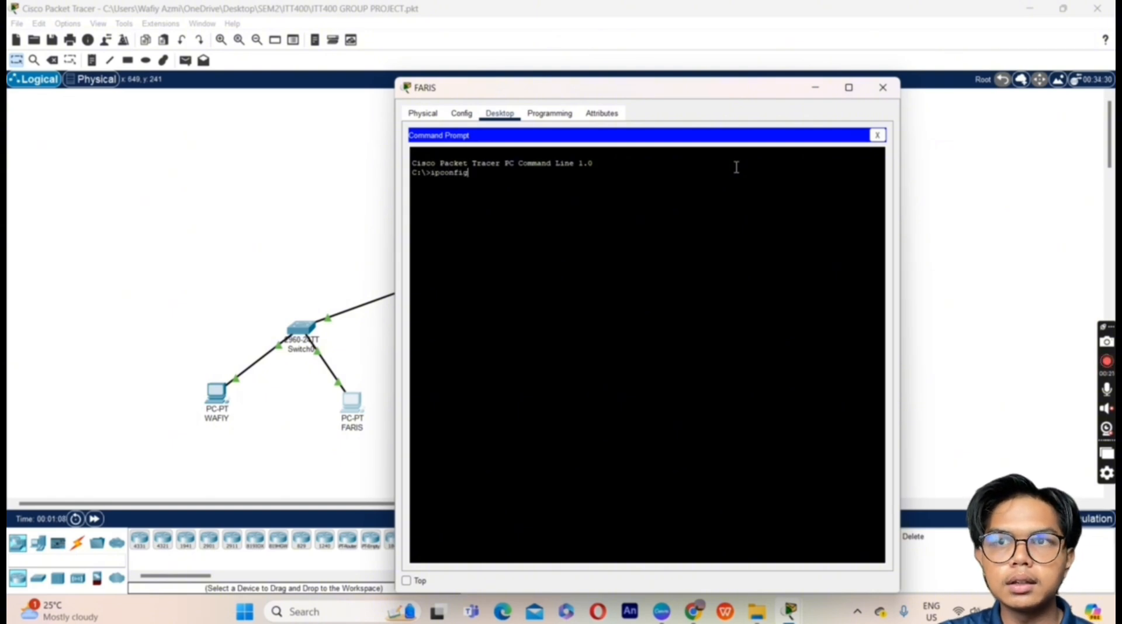
{"action": "key", "text": "Return"}
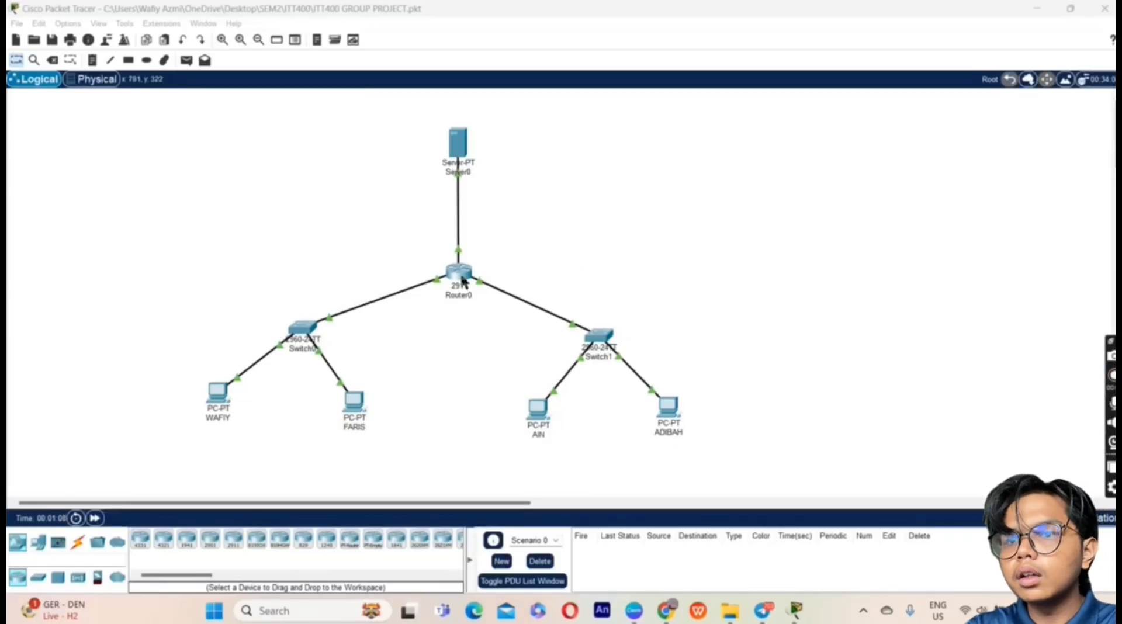
Step: Run show ip interface brief in Router0's CLI and highlight the three interface IP addresses
{"action": "left_click", "coordinate": [460, 274]}
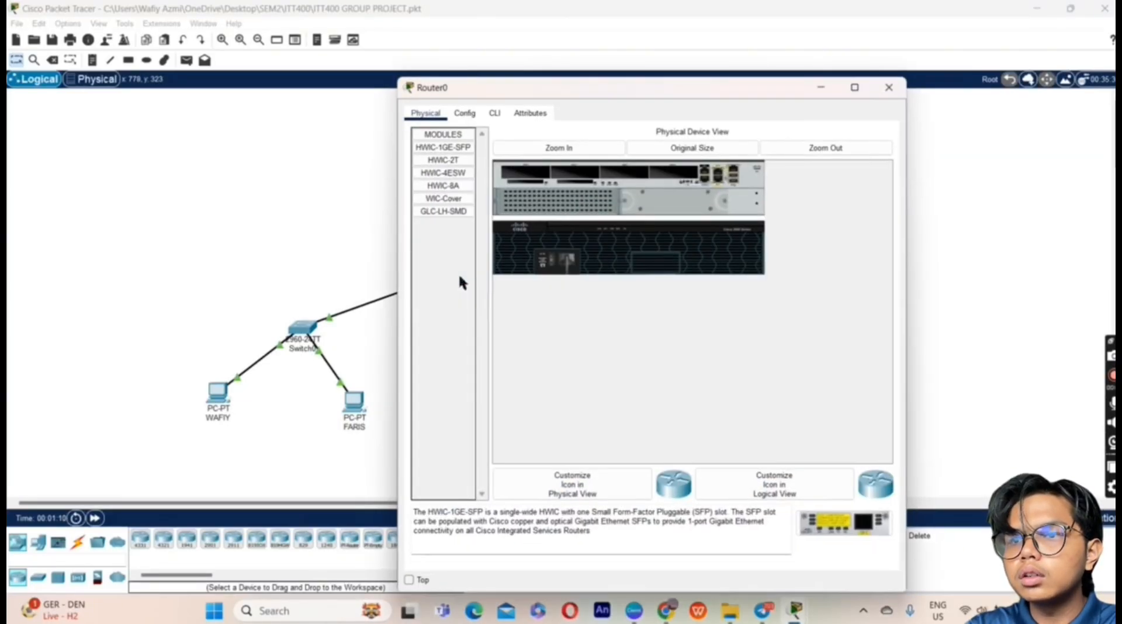
{"action": "left_click", "coordinate": [494, 114]}
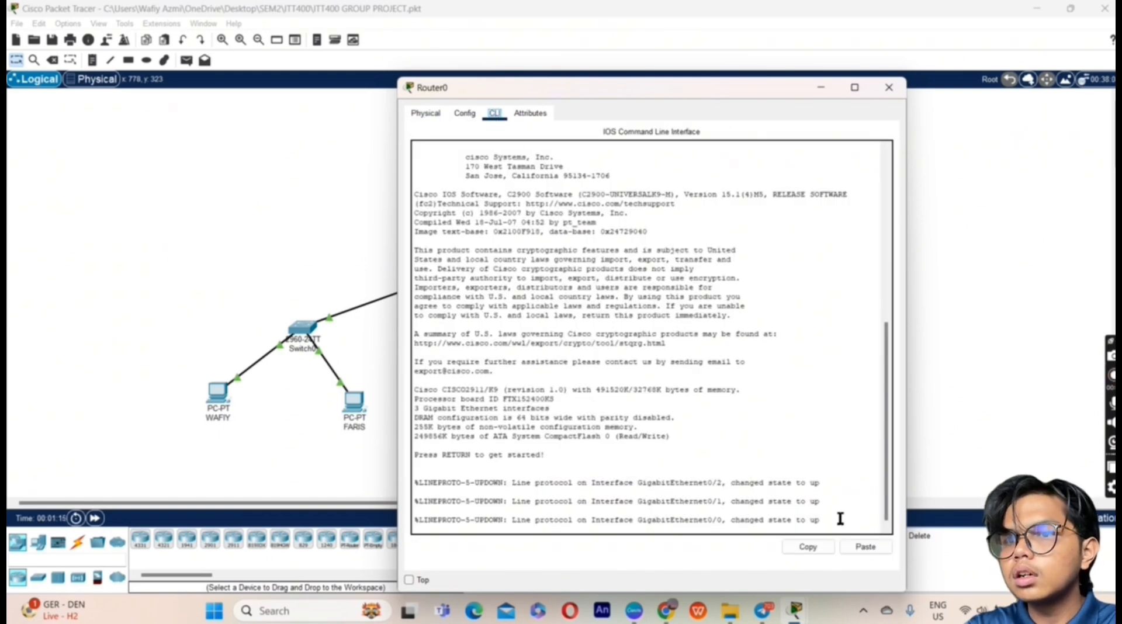
{"action": "key", "text": "Return"}
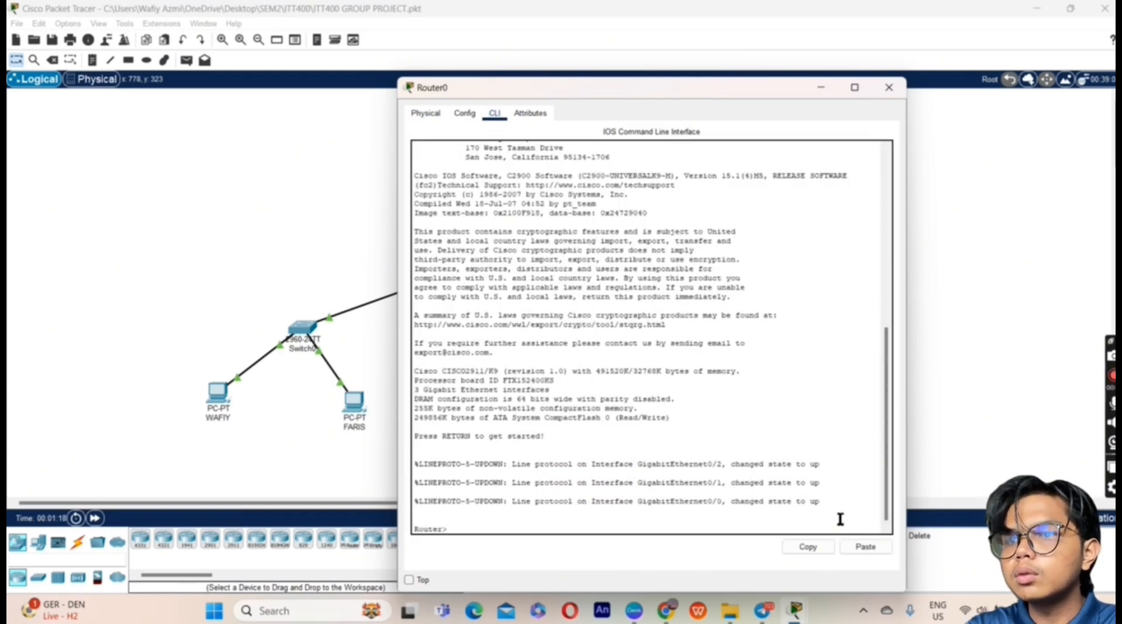
{"action": "type", "text": "show i"}
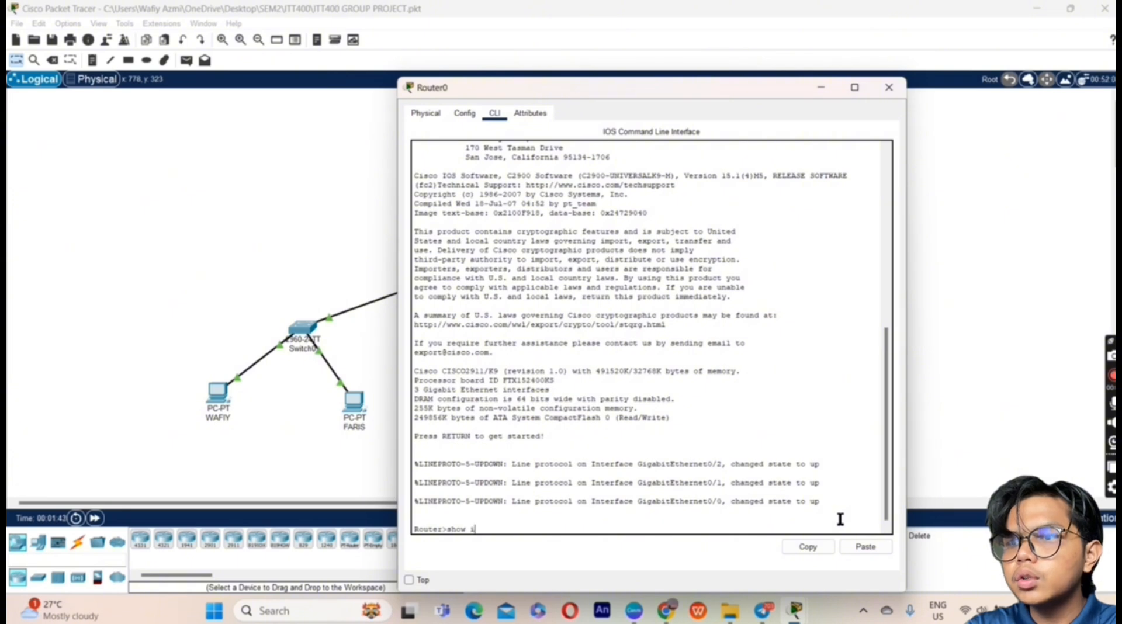
{"action": "type", "text": "p inte"}
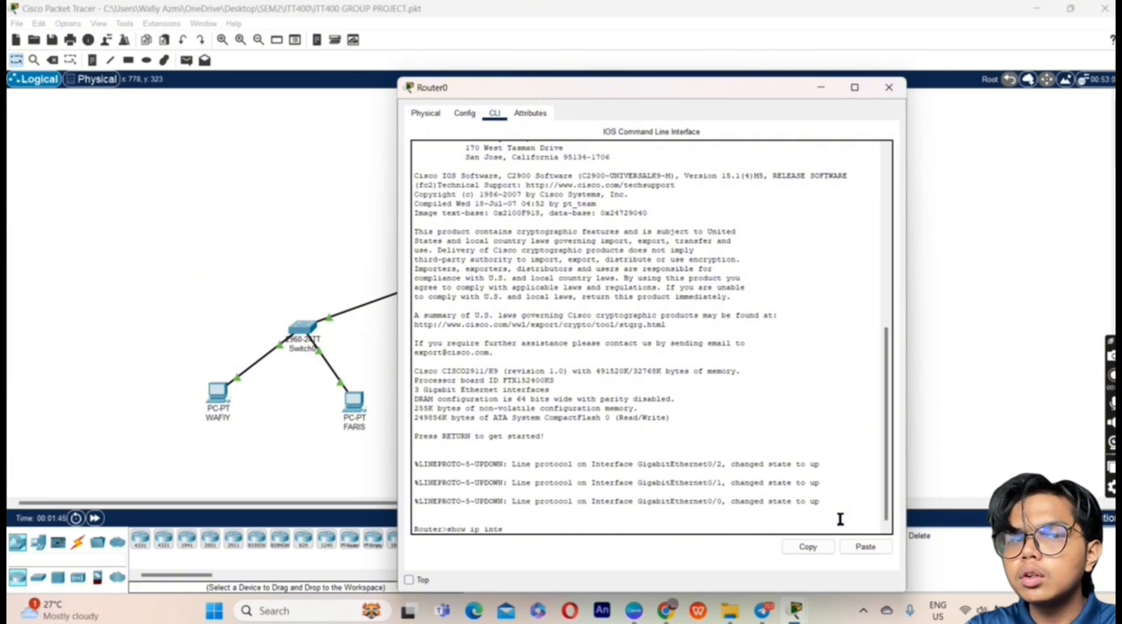
{"action": "type", "text": "rface brief"}
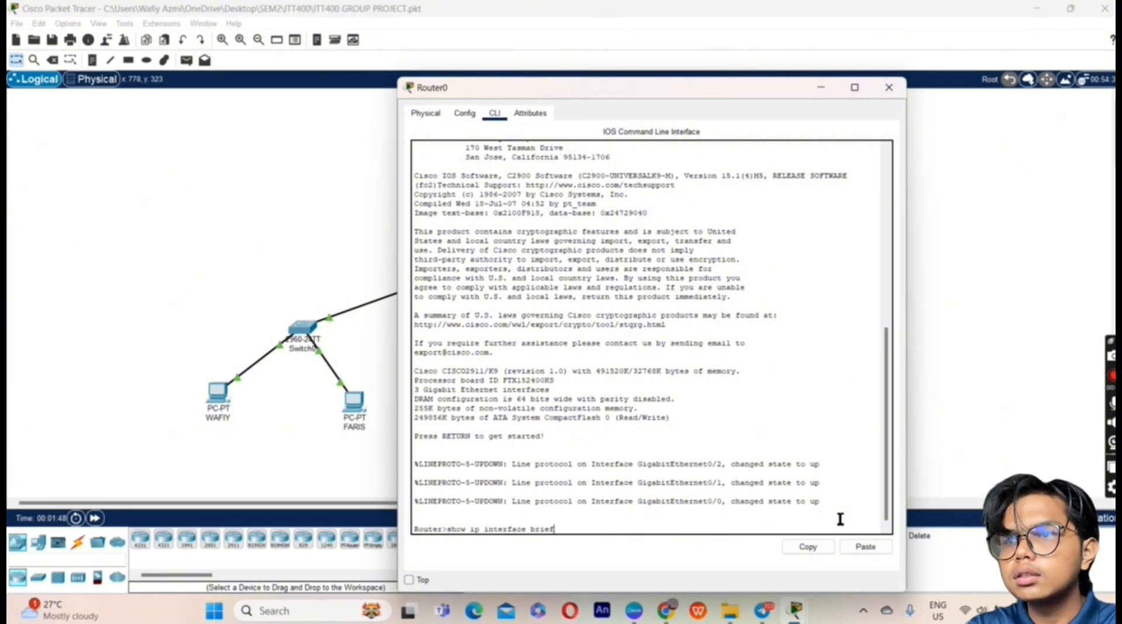
{"action": "key", "text": "Return"}
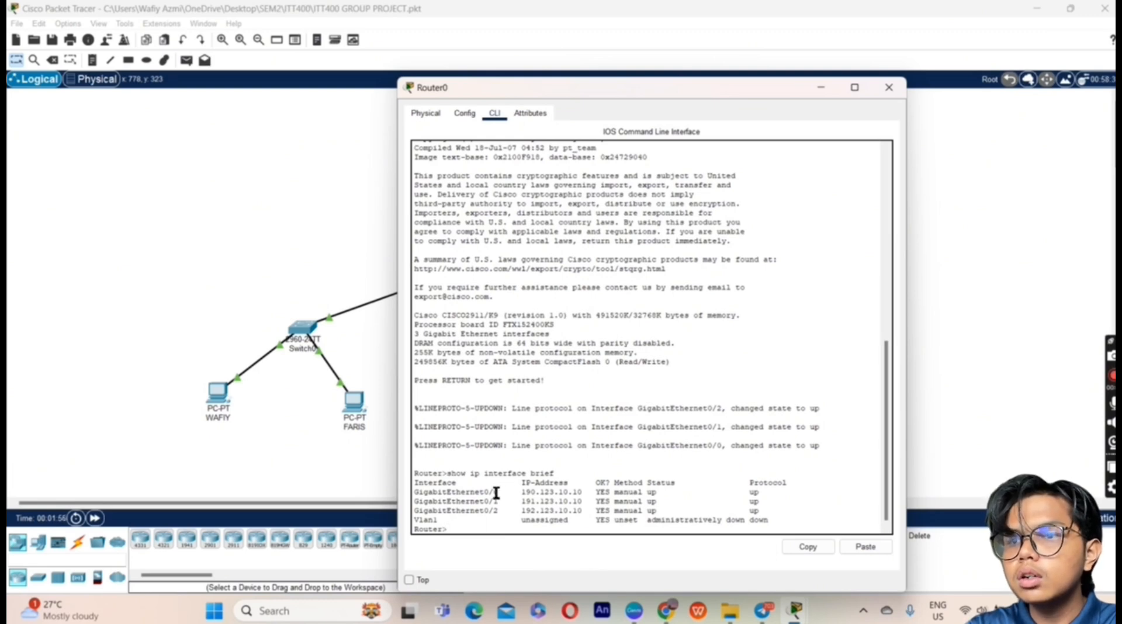
{"action": "left_click_drag", "start_coordinate": [522, 482], "coordinate": [571, 514]}
{"action": "left_click", "coordinate": [571, 515]}
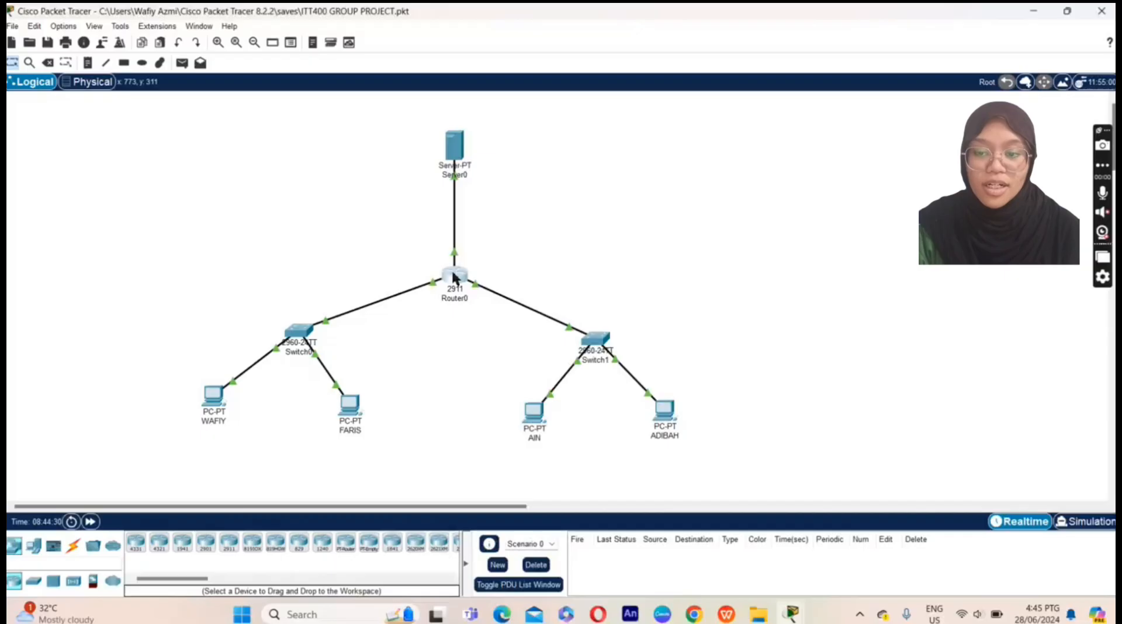
Step: Enter global configuration on Router0, rename it R1 and set an enable secret
{"action": "left_click", "coordinate": [453, 274]}
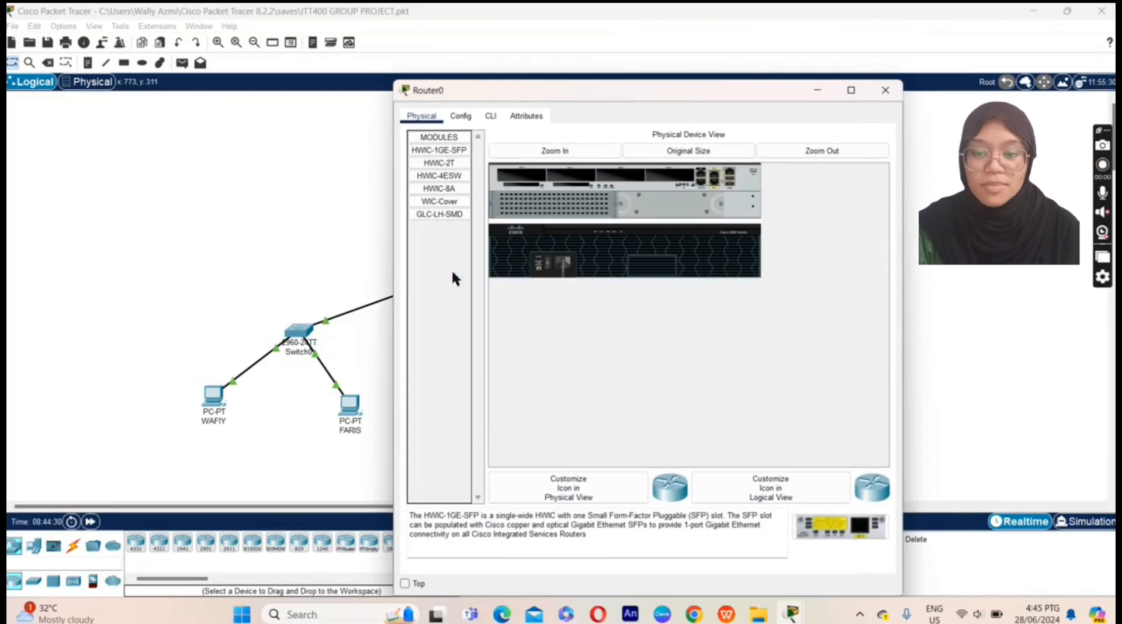
{"action": "left_click", "coordinate": [490, 115]}
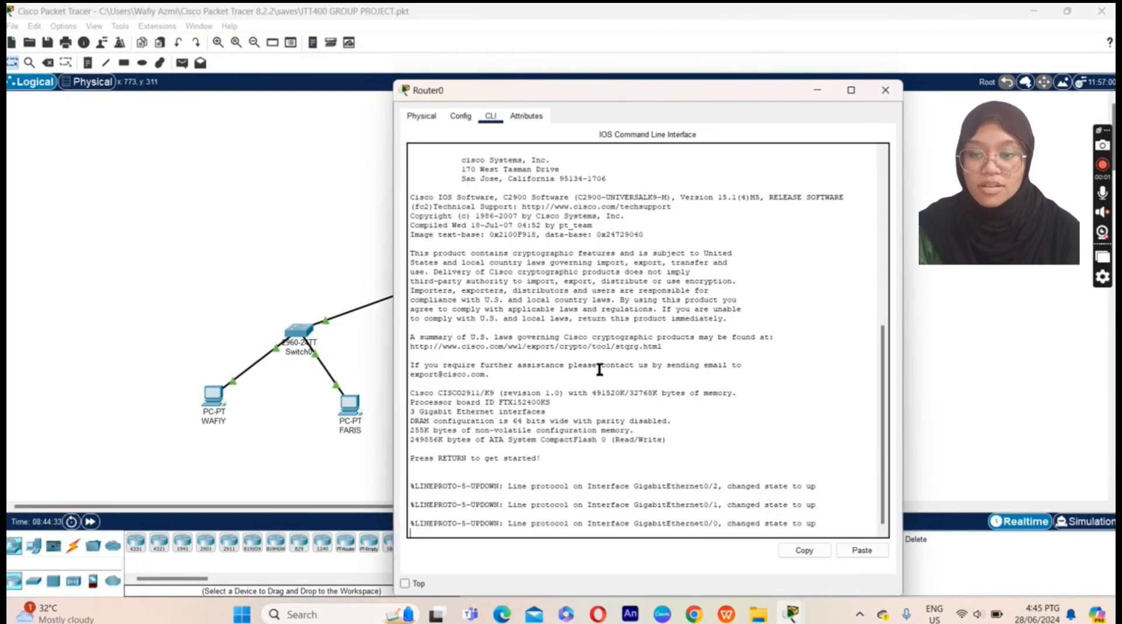
{"action": "key", "text": "Return"}
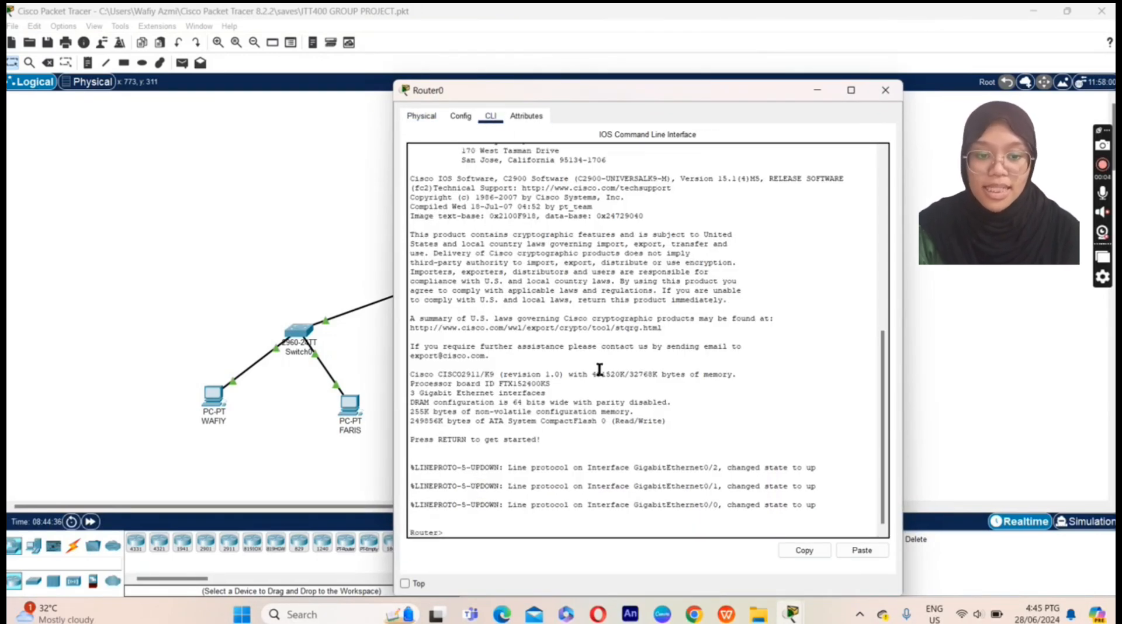
{"action": "type", "text": "en"}
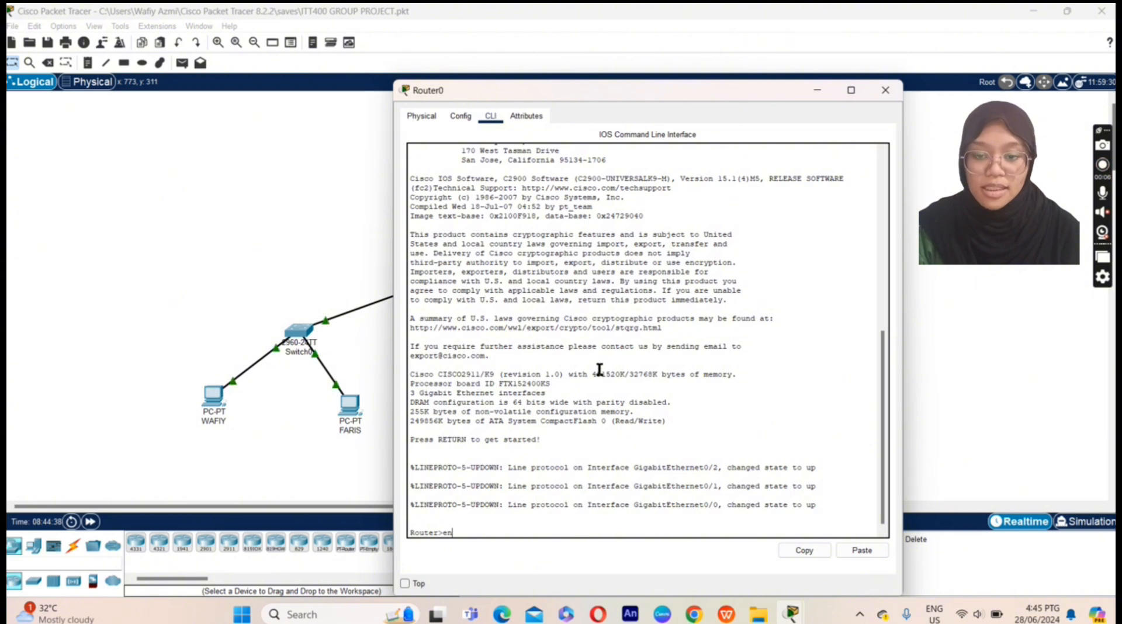
{"action": "key", "text": "Return"}
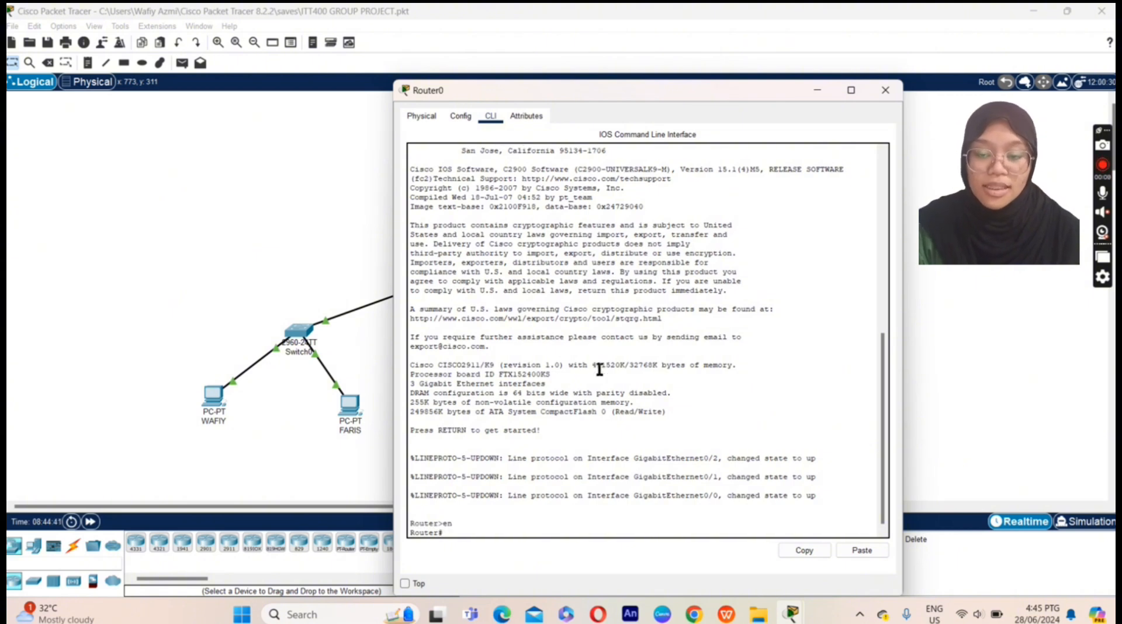
{"action": "type", "text": "conf t"}
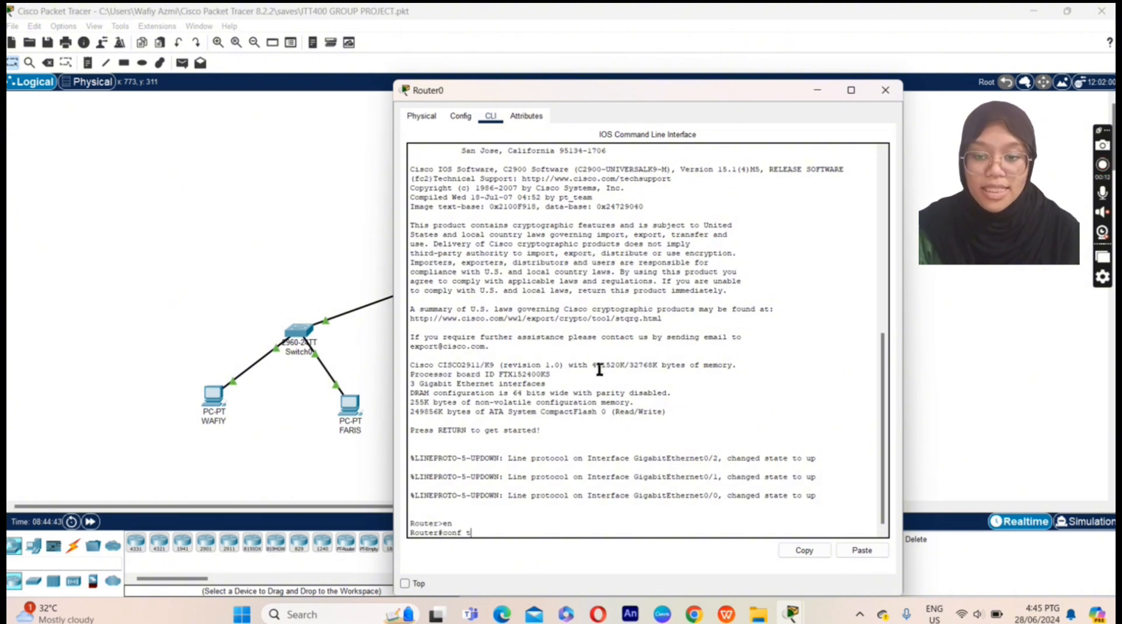
{"action": "key", "text": "Return"}
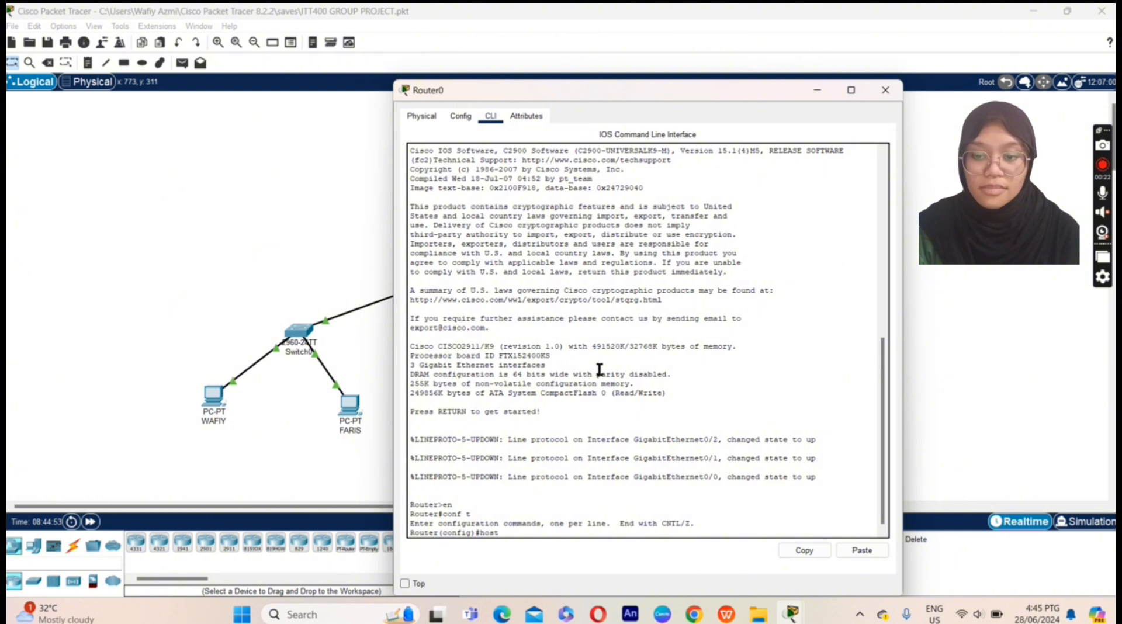
{"action": "type", "text": "name Ri"}
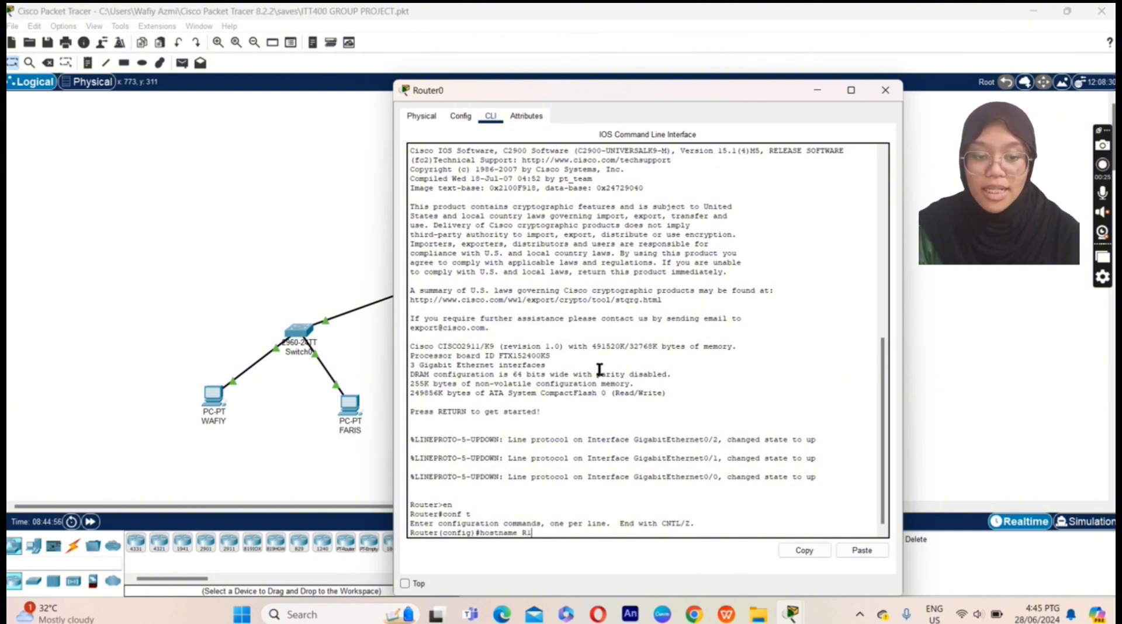
{"action": "key", "text": "Return"}
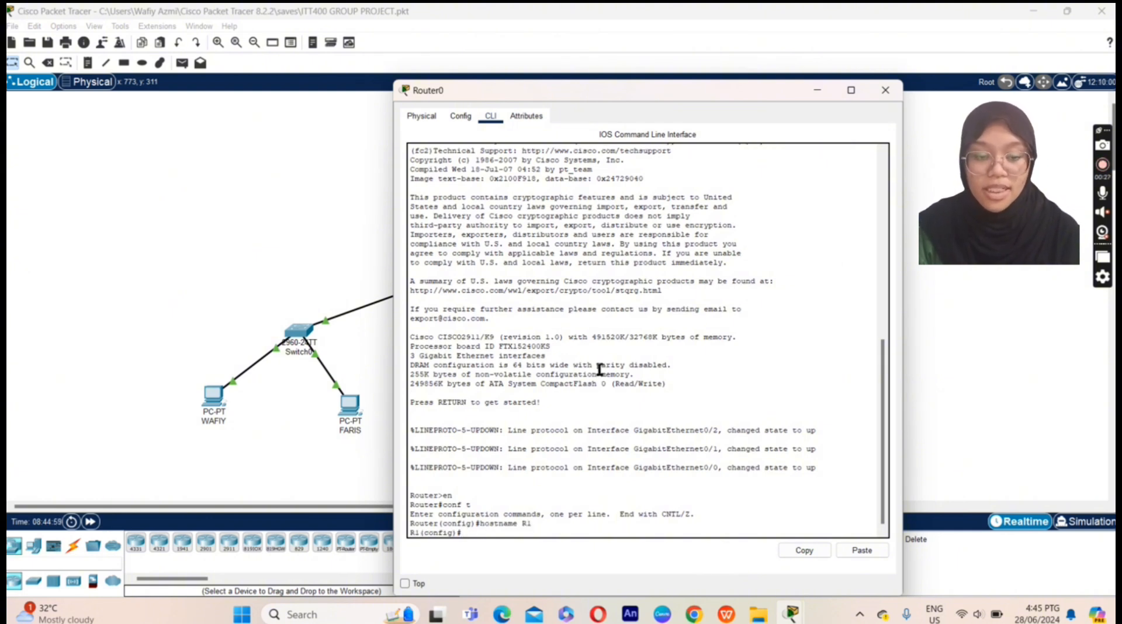
{"action": "type", "text": "enable "}
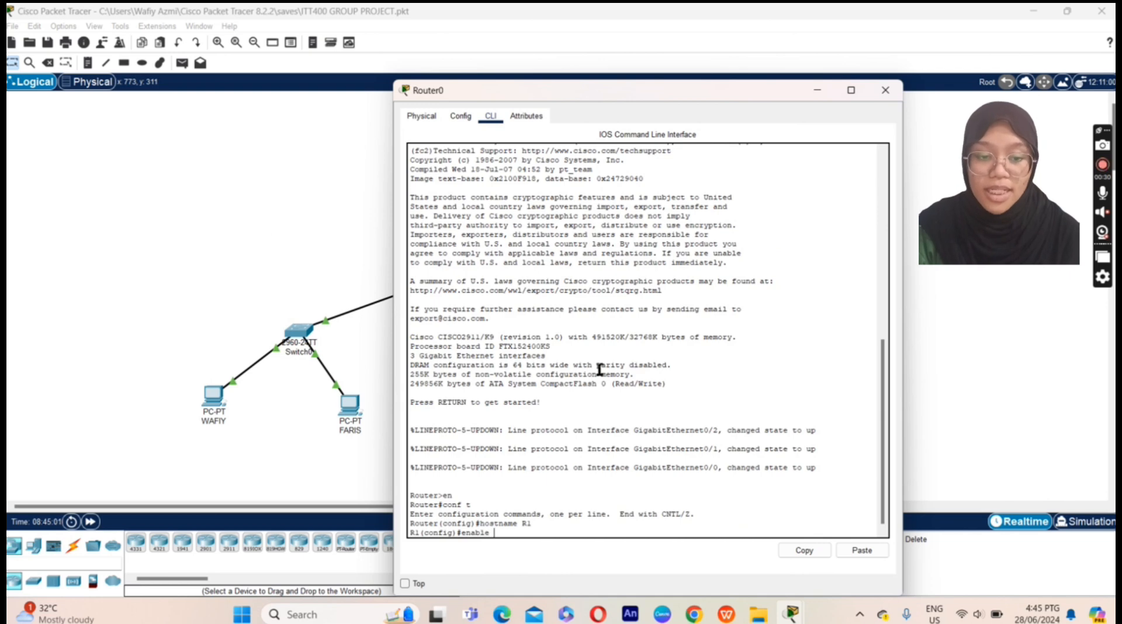
{"action": "type", "text": "secret"}
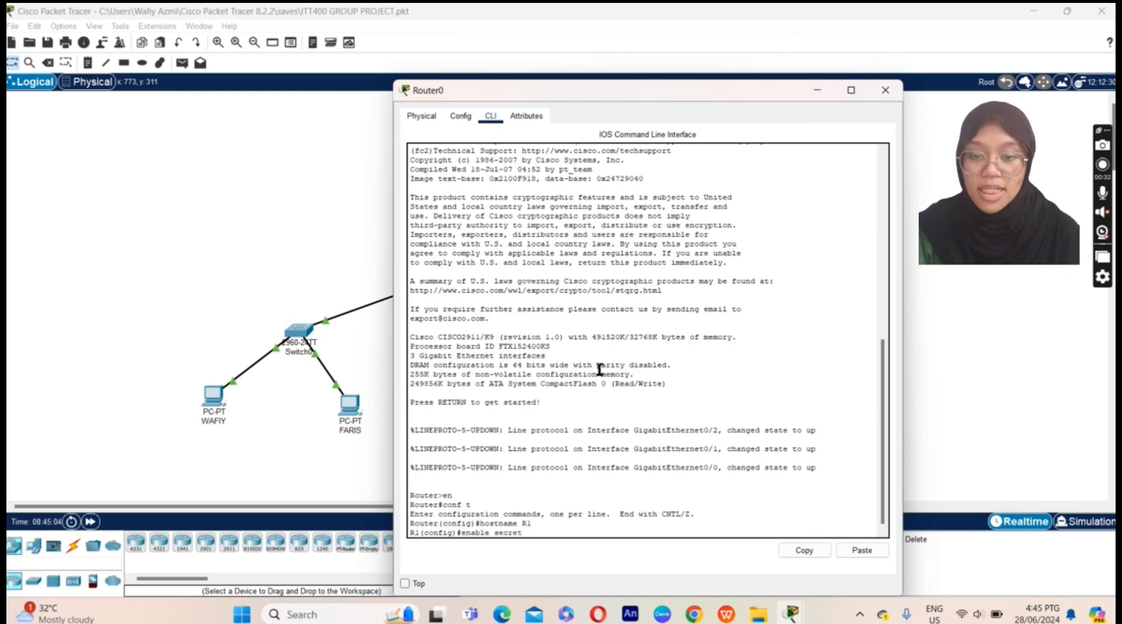
{"action": "type", "text": " wp"}
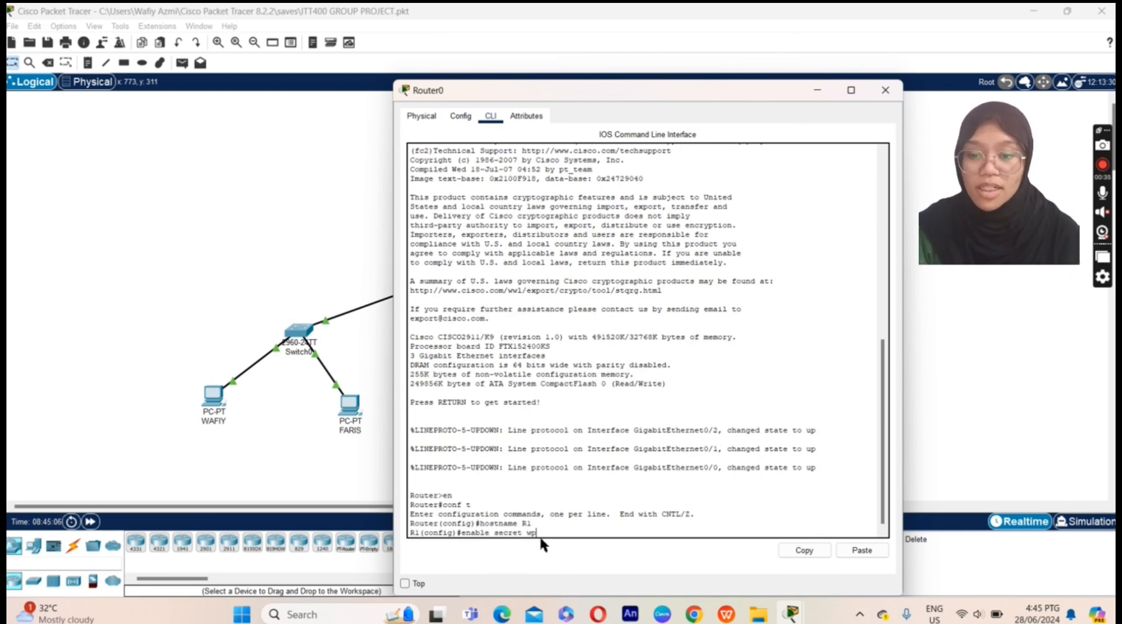
{"action": "mouse_move", "coordinate": [537, 534]}
{"action": "left_mouse_down"}
{"action": "mouse_move", "coordinate": [447, 535]}
{"action": "mouse_move", "coordinate": [530, 537]}
{"action": "left_mouse_up"}
{"action": "type", "text": "p"}
{"action": "key", "text": "Return"}
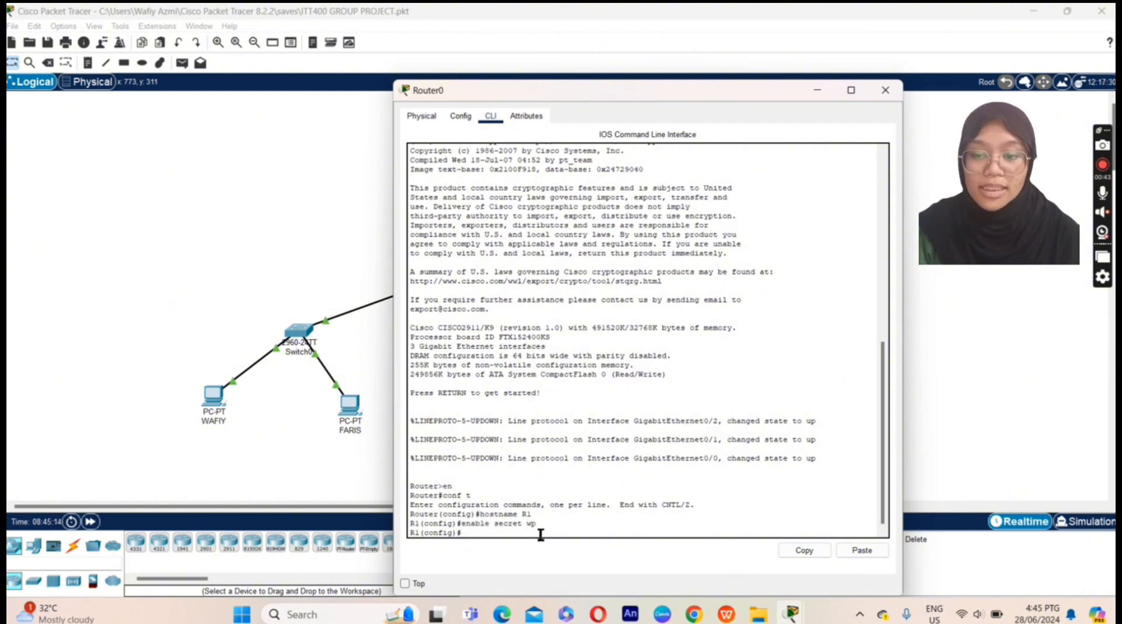
Step: Give interface g0/1 address 191.123.10.10 255.255.0.0 and bring it up with no shut
{"action": "type", "text": "in"}
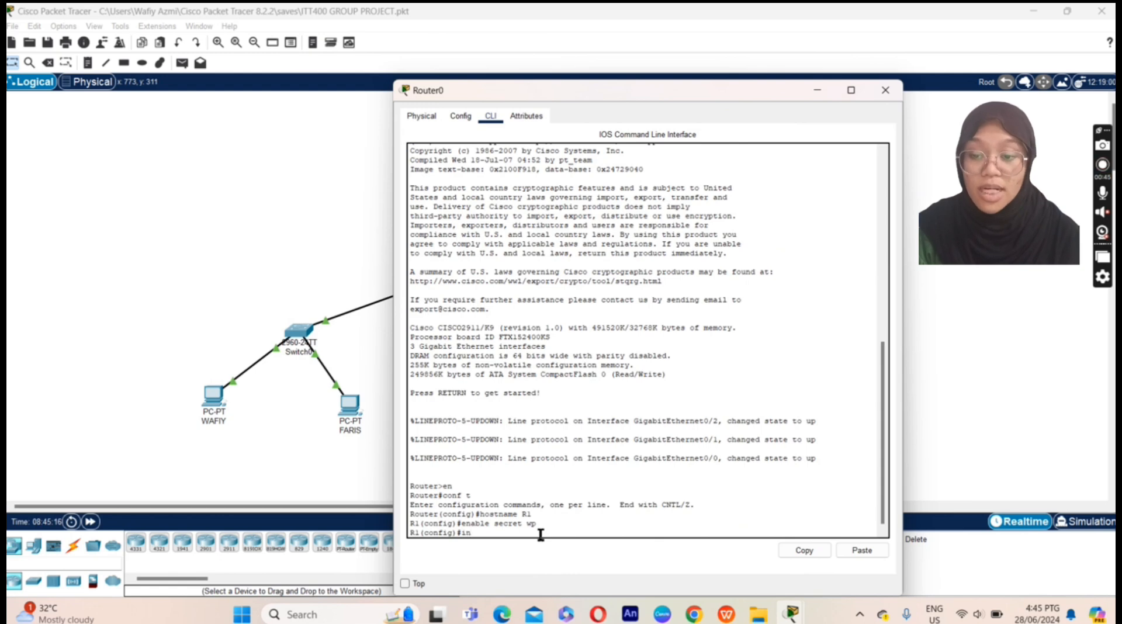
{"action": "type", "text": "t g0/"}
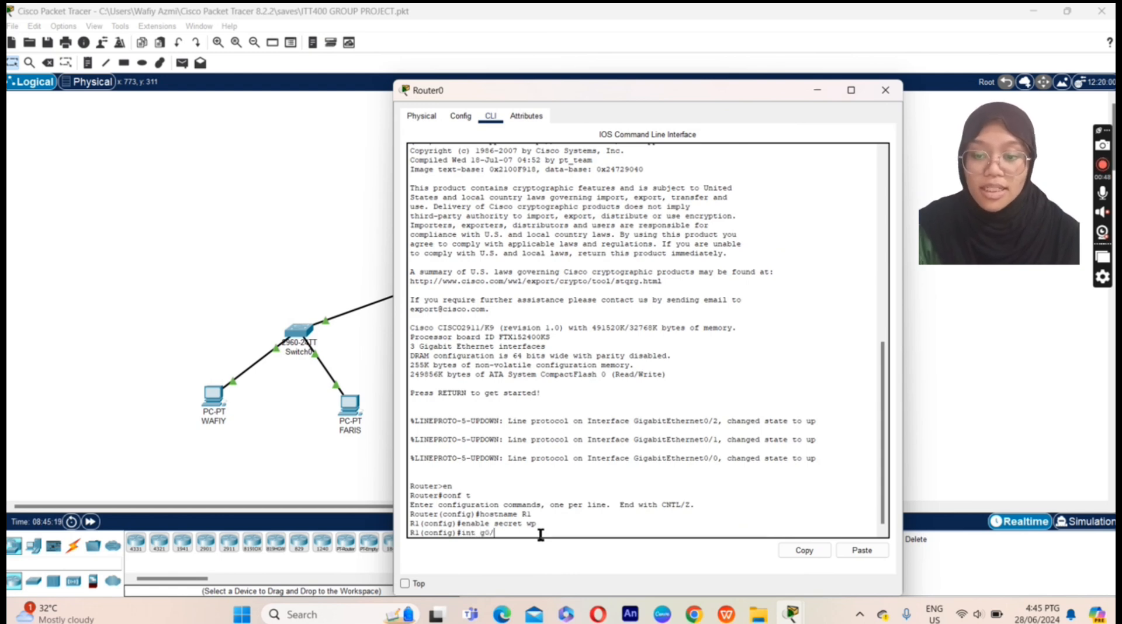
{"action": "type", "text": "1"}
{"action": "key", "text": "Return"}
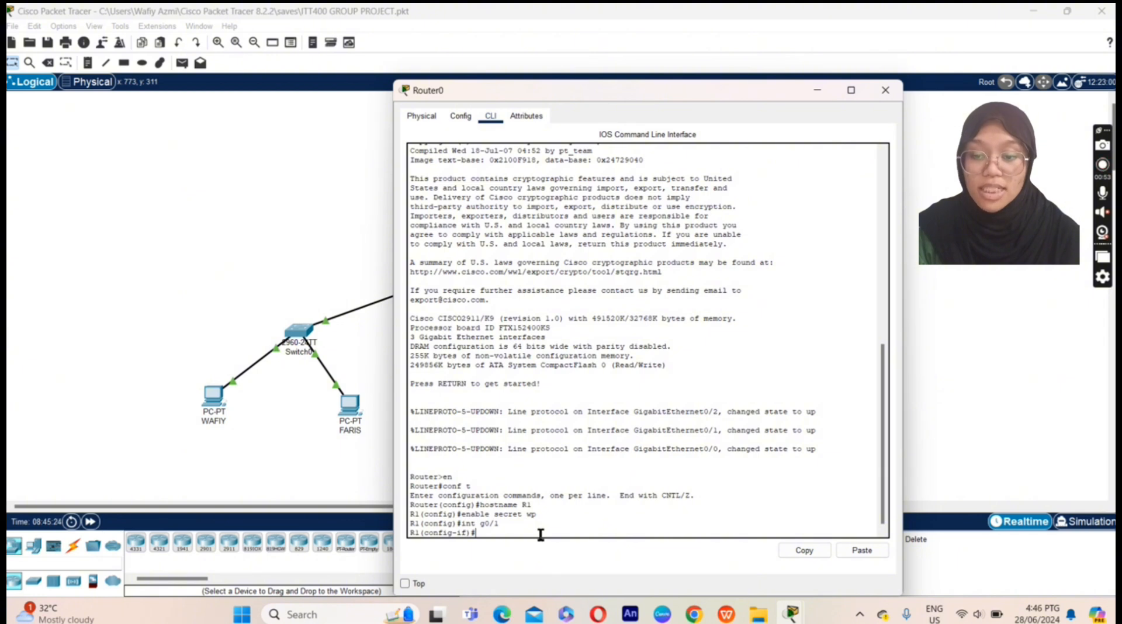
{"action": "type", "text": "ip add"}
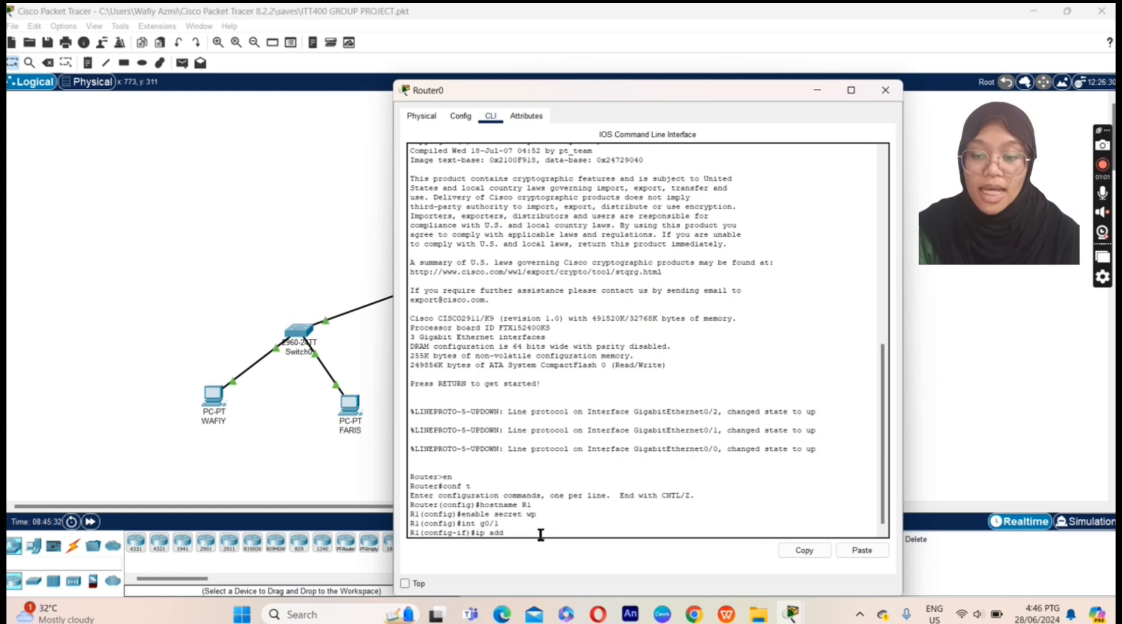
{"action": "type", "text": " 191.12"}
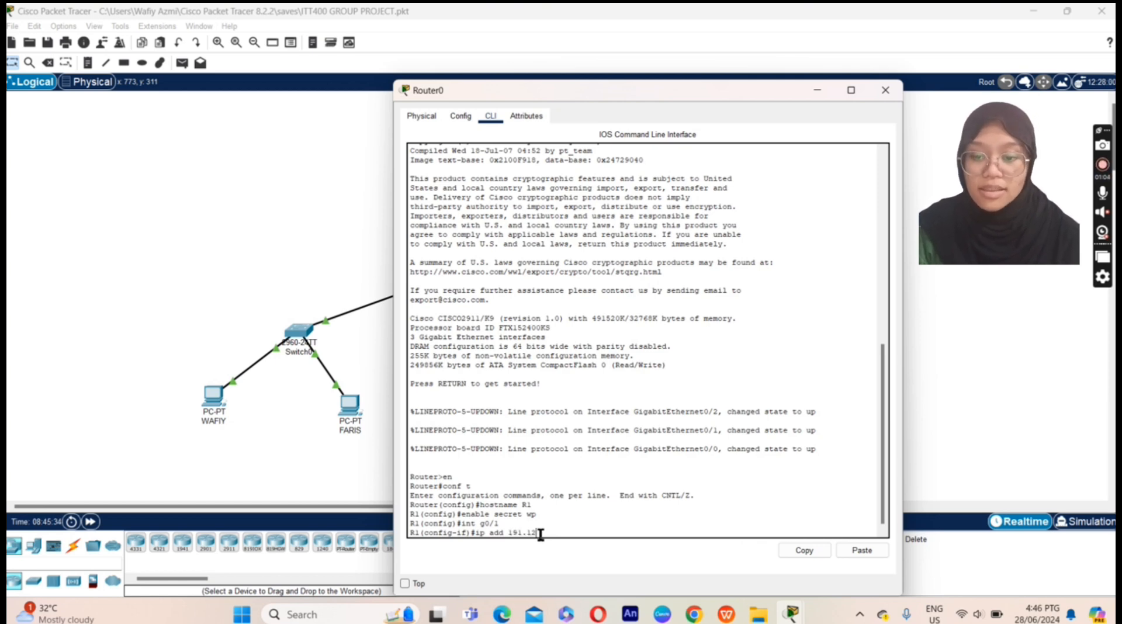
{"action": "type", "text": "3.10.1"}
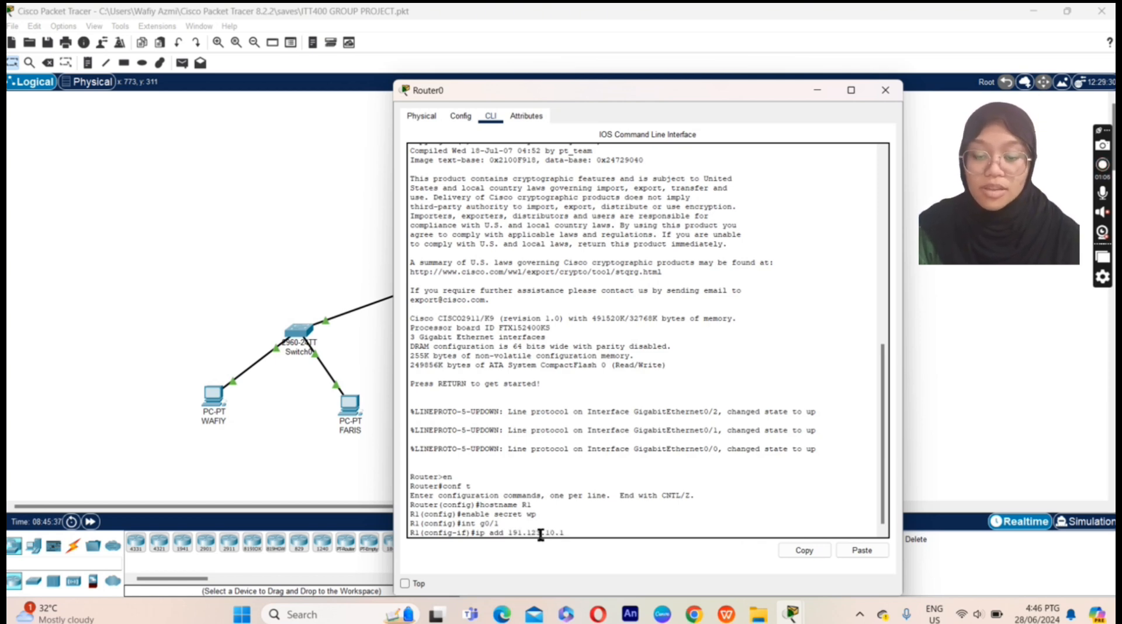
{"action": "type", "text": "0 255.25"}
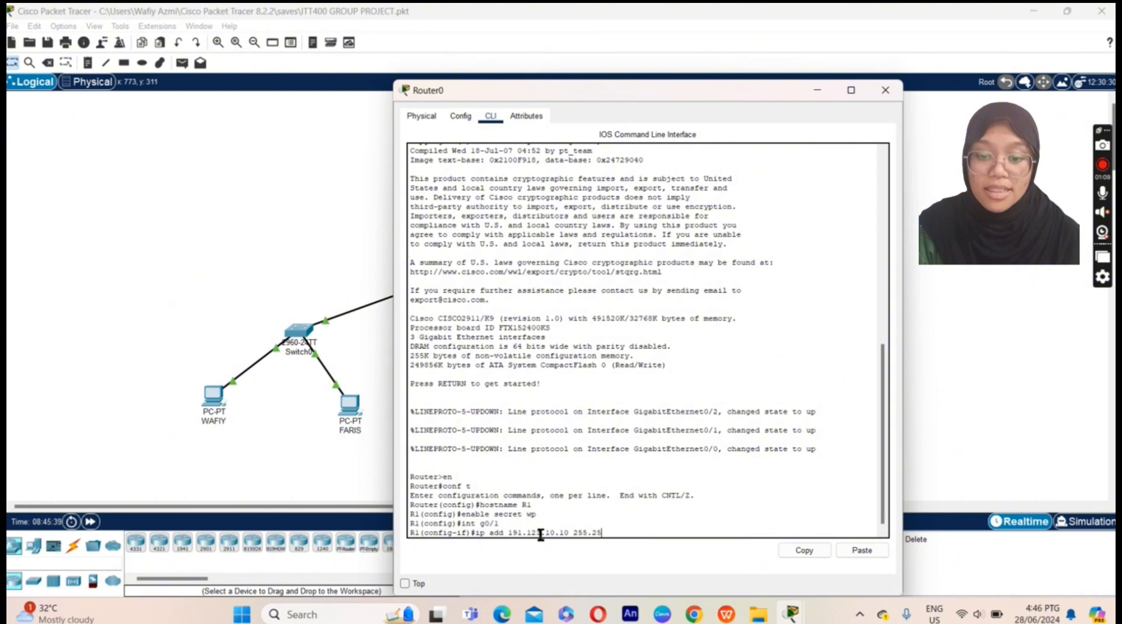
{"action": "type", "text": "5.0.0"}
{"action": "key", "text": "Return"}
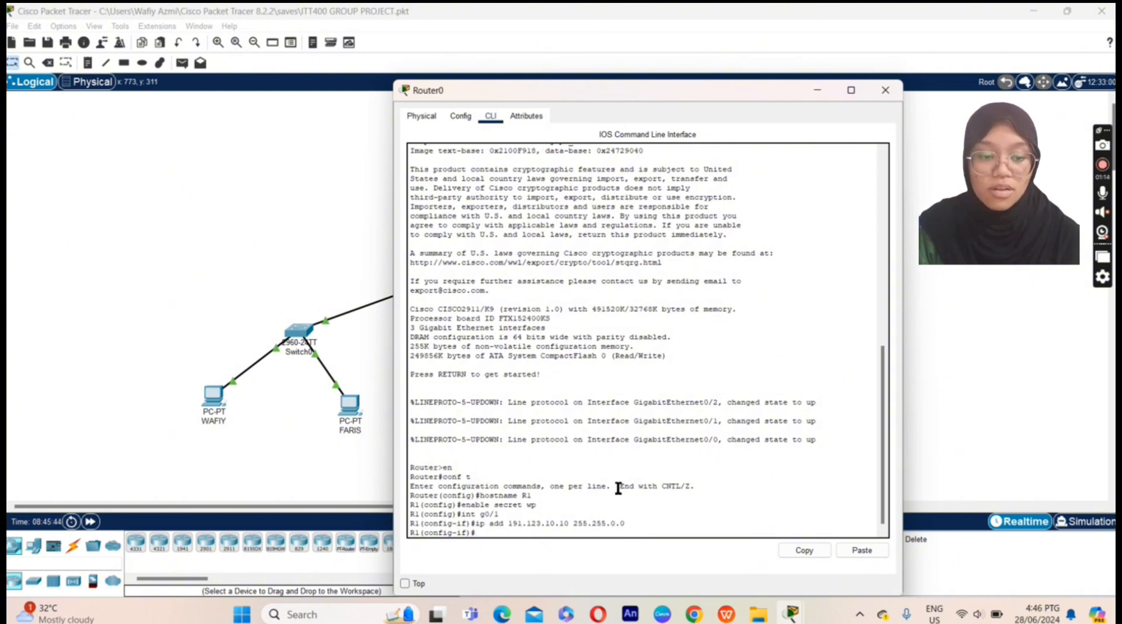
{"action": "type", "text": "no shut"}
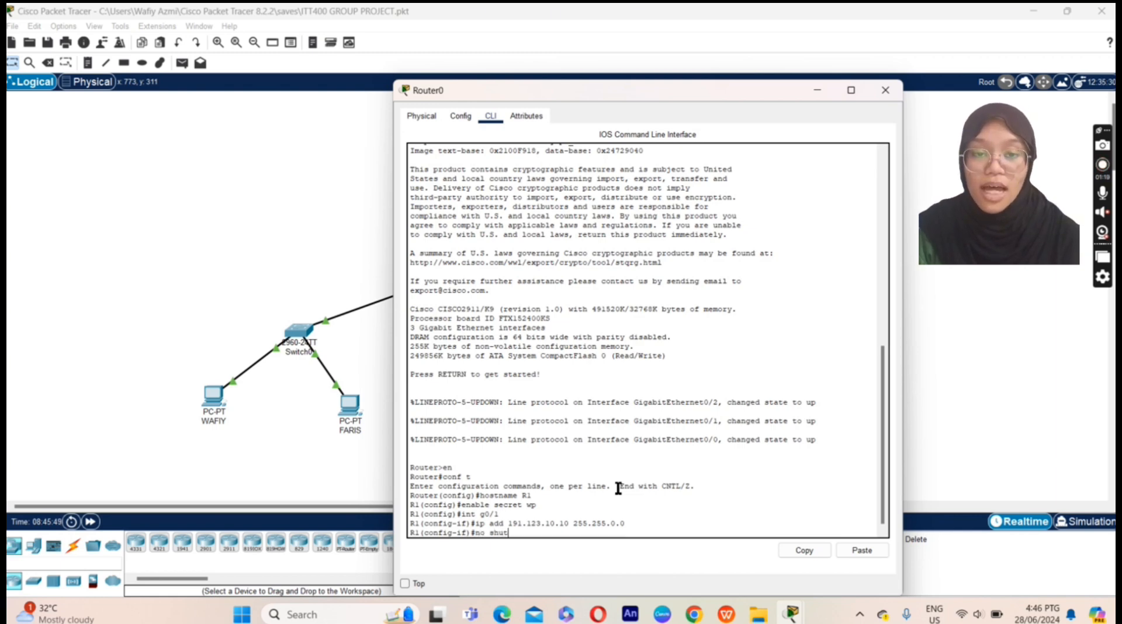
{"action": "key", "text": "Return"}
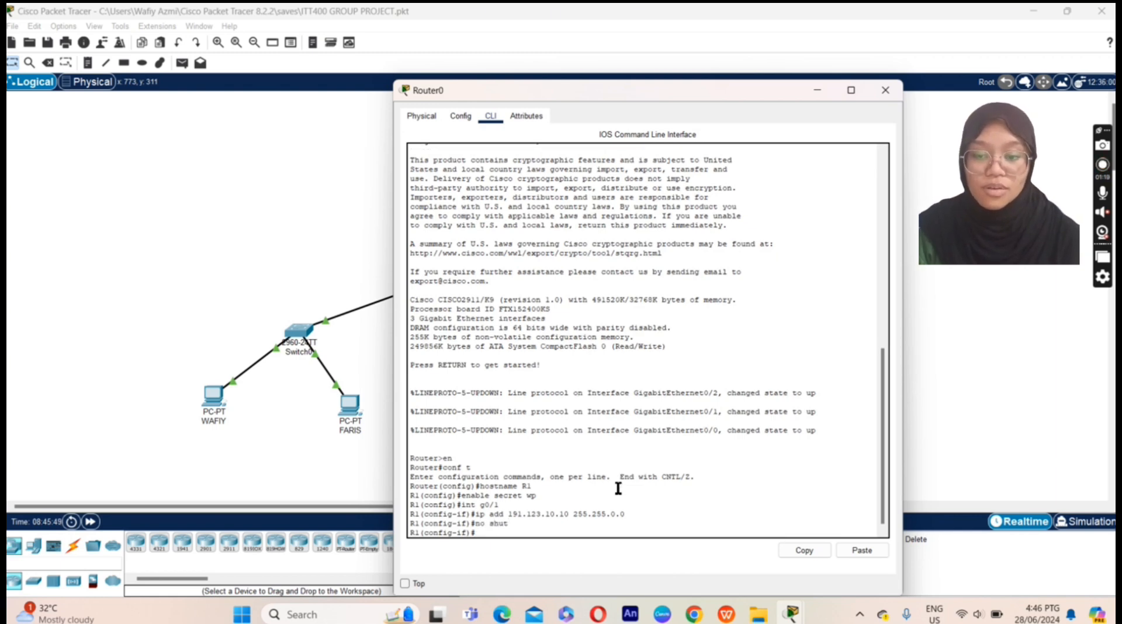
{"action": "type", "text": "line"}
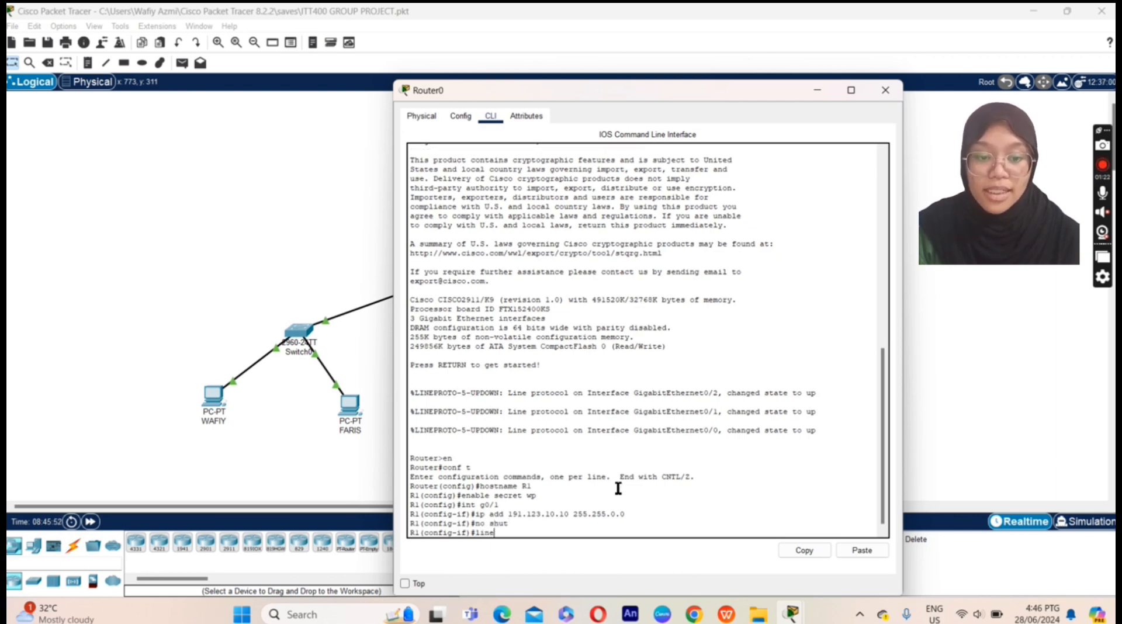
{"action": "type", "text": " vty 0 5"}
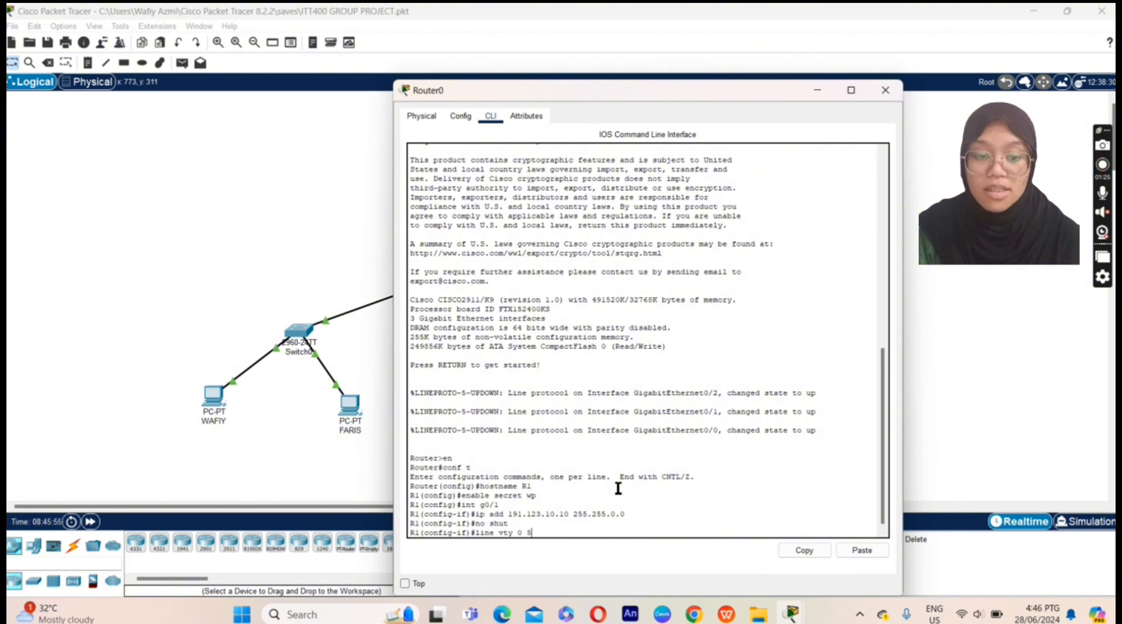
Step: Require login with a password on R1's vty lines 0 to 5
{"action": "key", "text": "Return"}
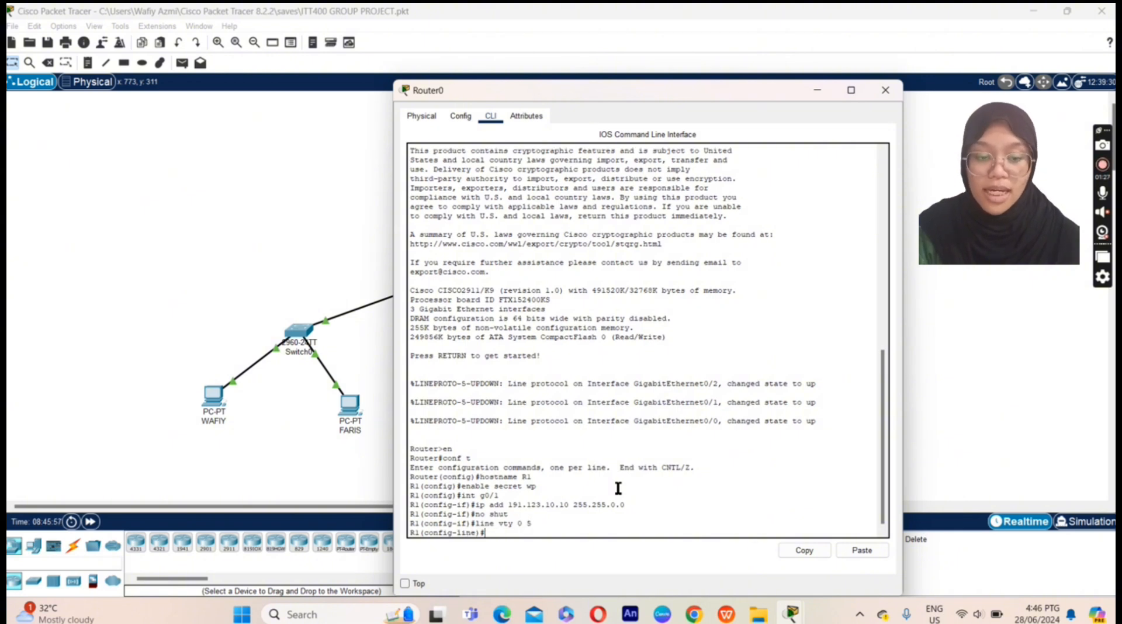
{"action": "type", "text": "login"}
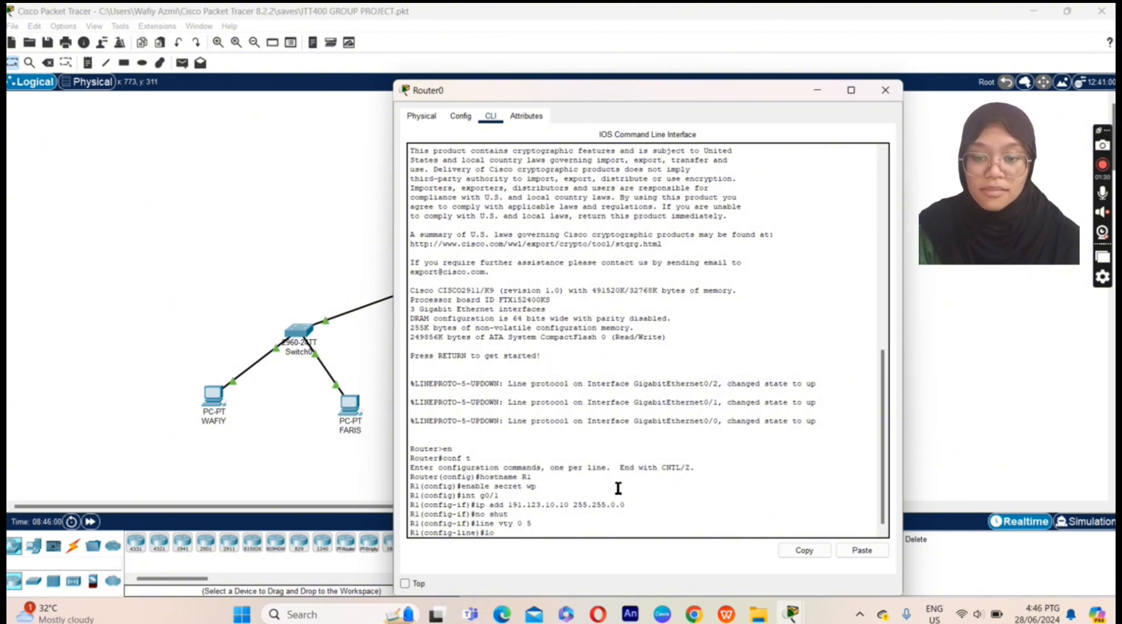
{"action": "key", "text": "Return"}
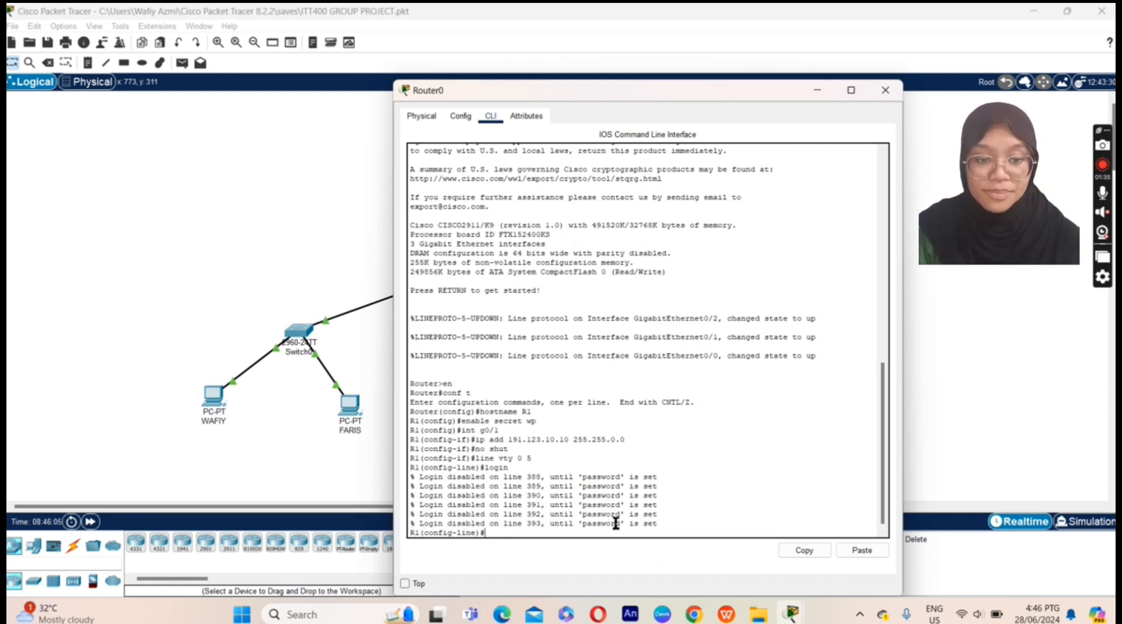
{"action": "type", "text": "password"}
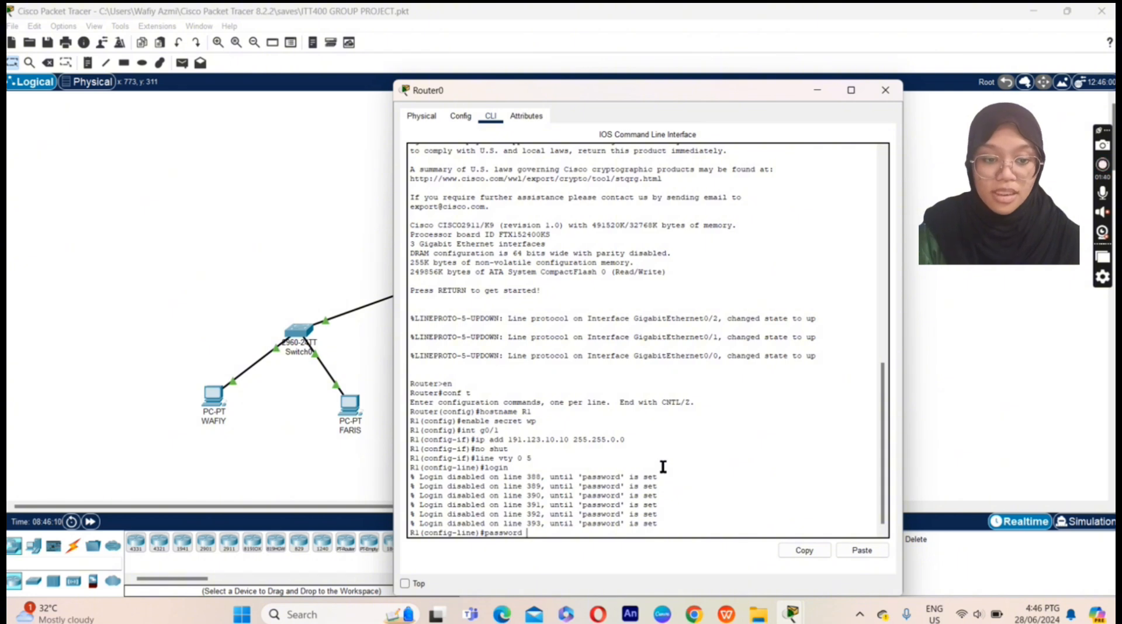
{"action": "type", "text": " wf"}
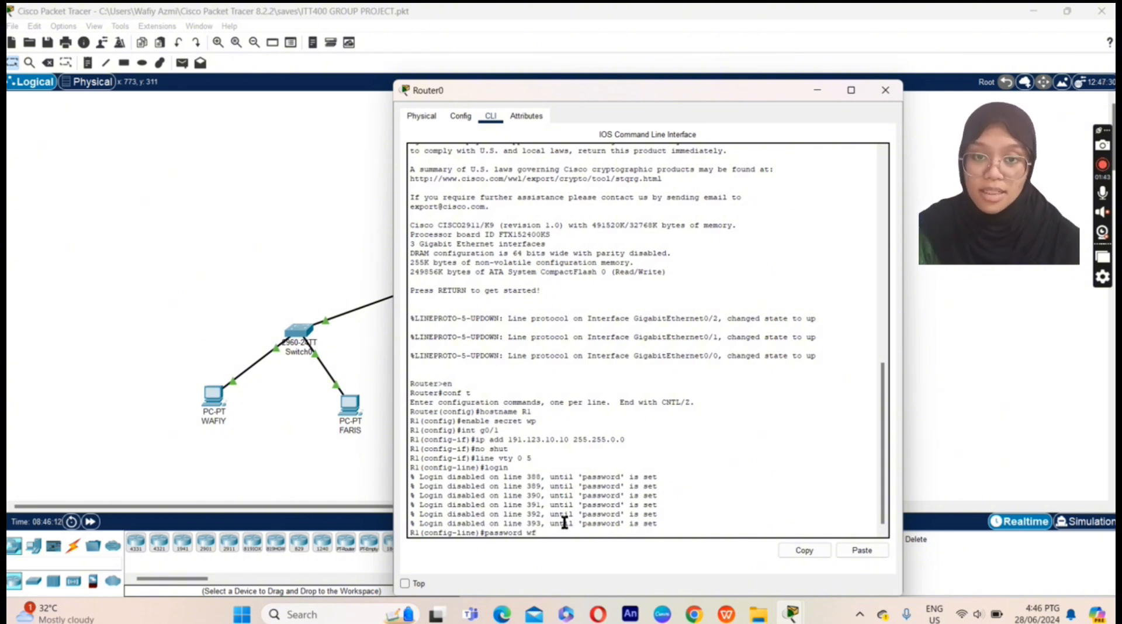
{"action": "left_click_drag", "start_coordinate": [551, 537], "coordinate": [489, 545]}
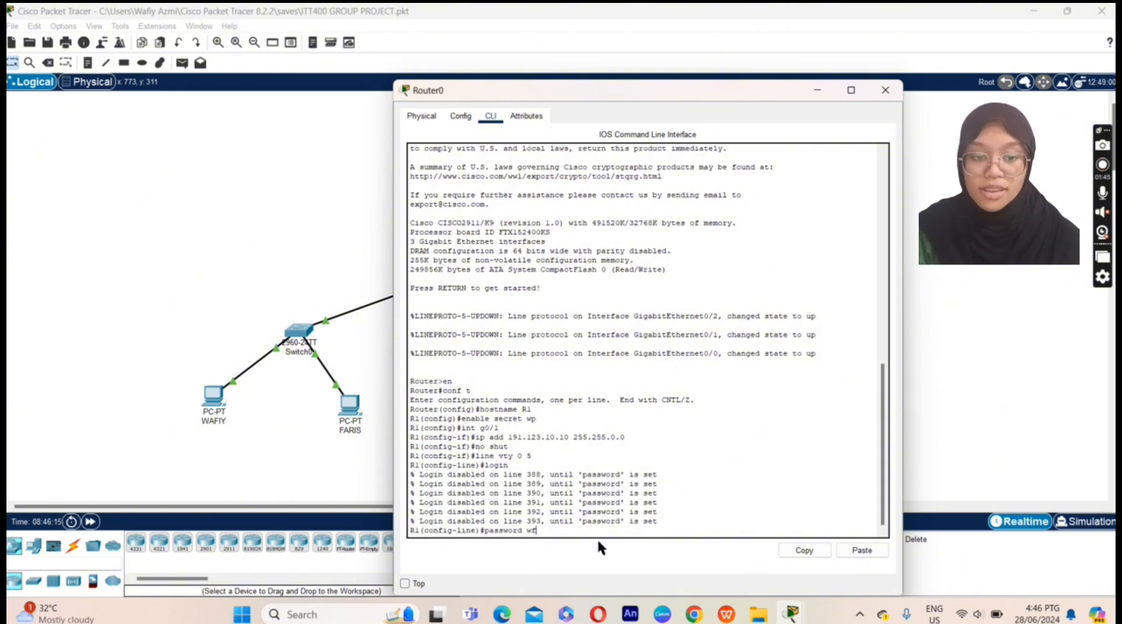
{"action": "key", "text": "Return"}
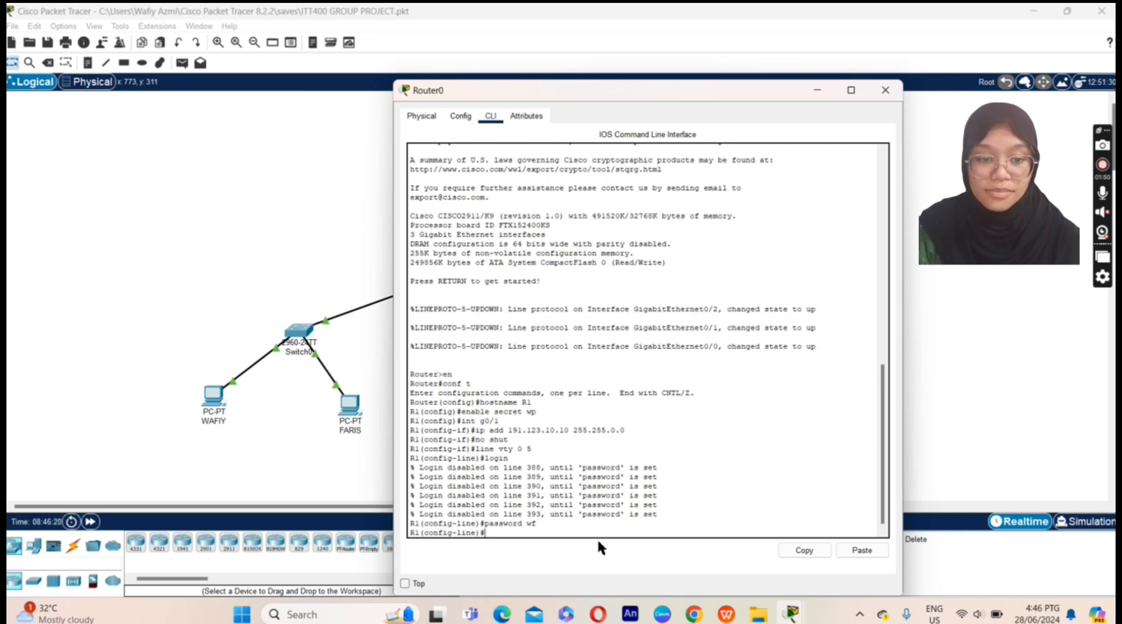
Step: Exit back to privileged mode and save the configuration with wr
{"action": "type", "text": "exit"}
{"action": "key", "text": "Return"}
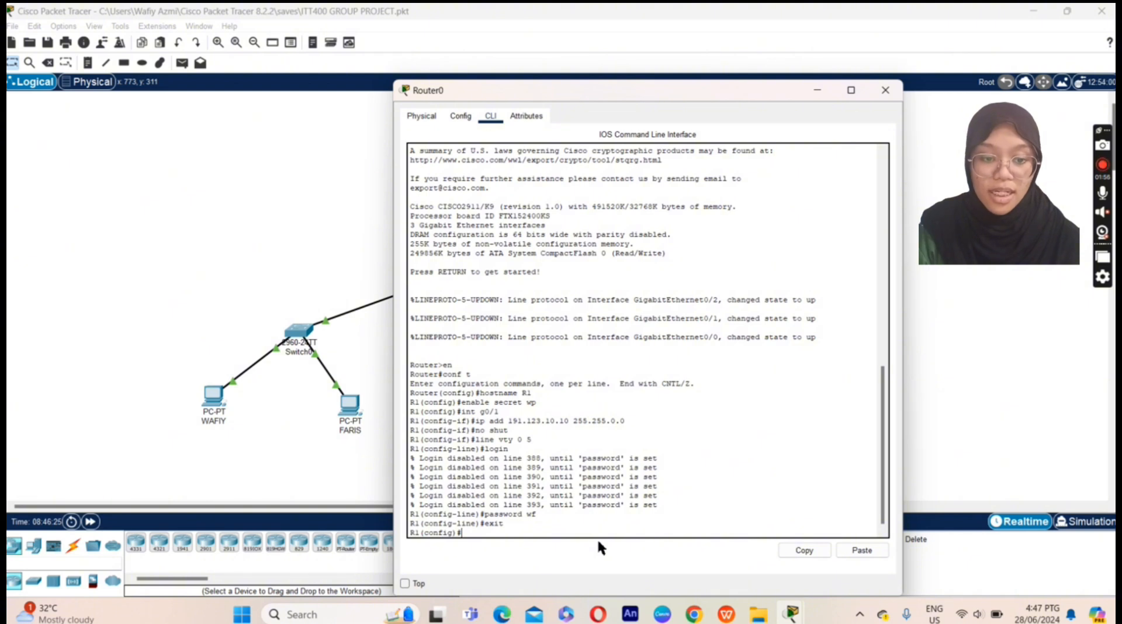
{"action": "type", "text": "exit"}
{"action": "key", "text": "Return"}
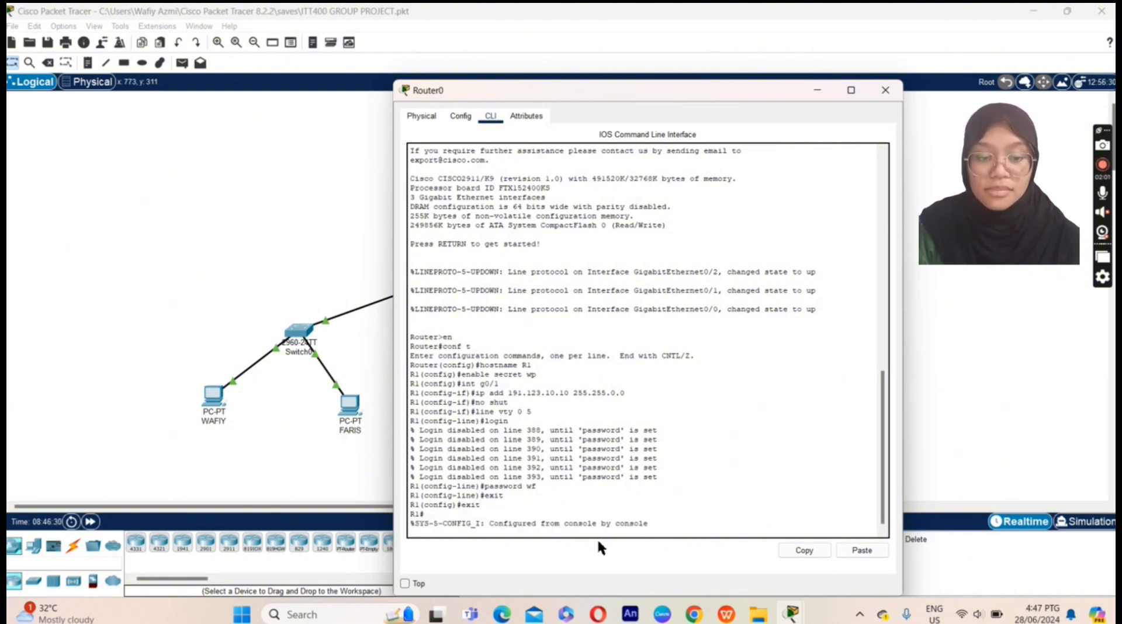
{"action": "key", "text": "Return"}
{"action": "type", "text": "wr"}
{"action": "key", "text": "Return"}
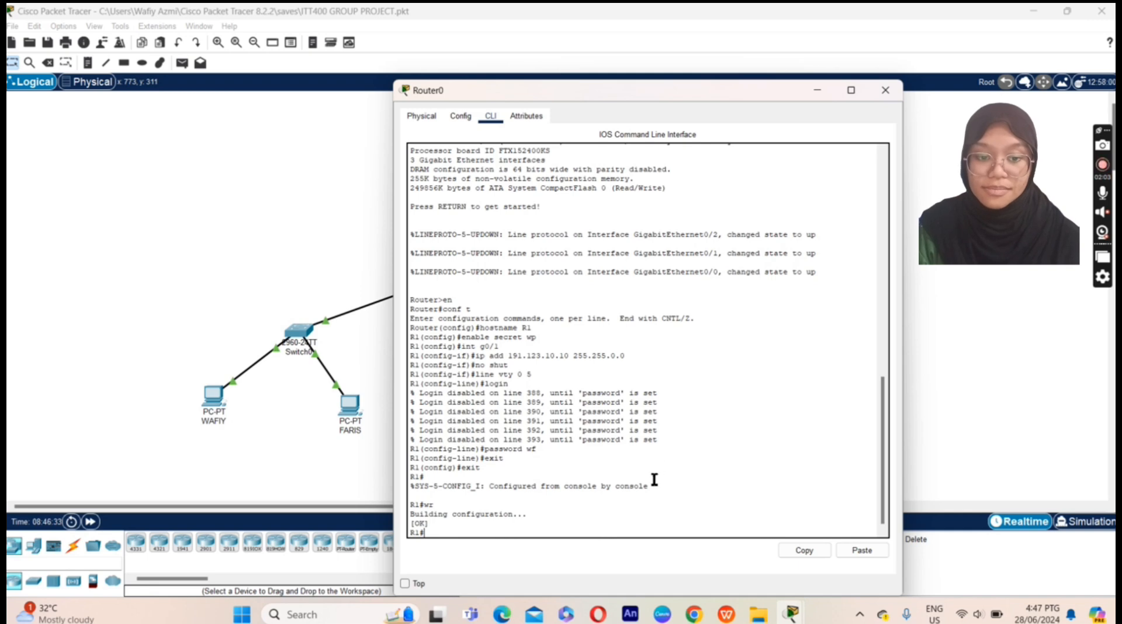
Step: Close the router window and open the Command Prompt on PC WAFIY
{"action": "left_click", "coordinate": [886, 90]}
{"action": "left_click", "coordinate": [211, 403]}
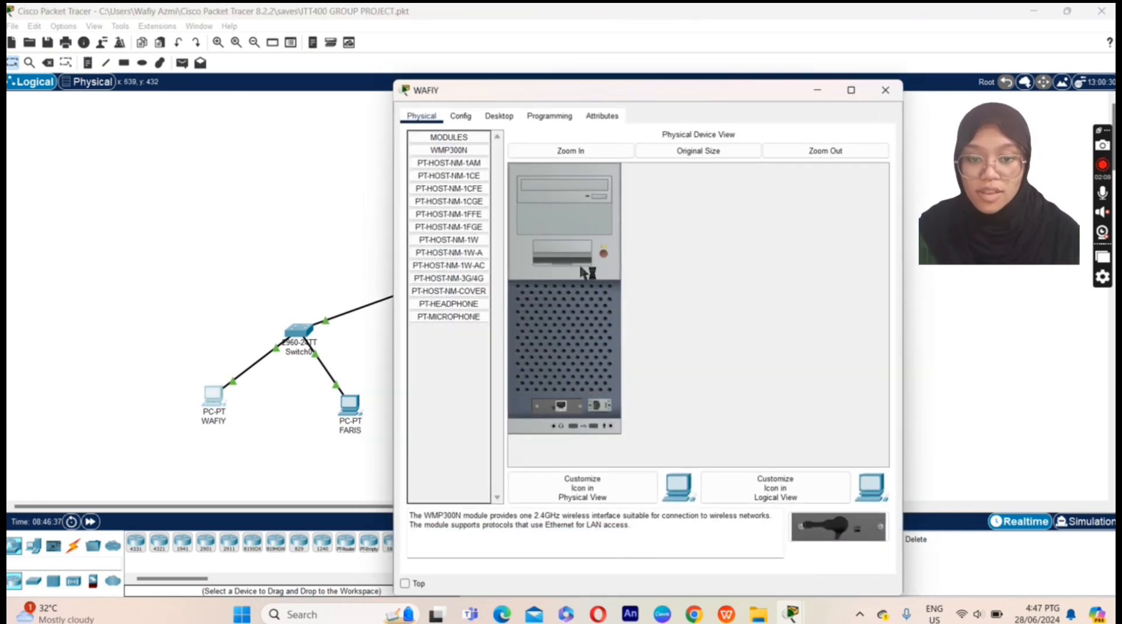
{"action": "left_click", "coordinate": [492, 120]}
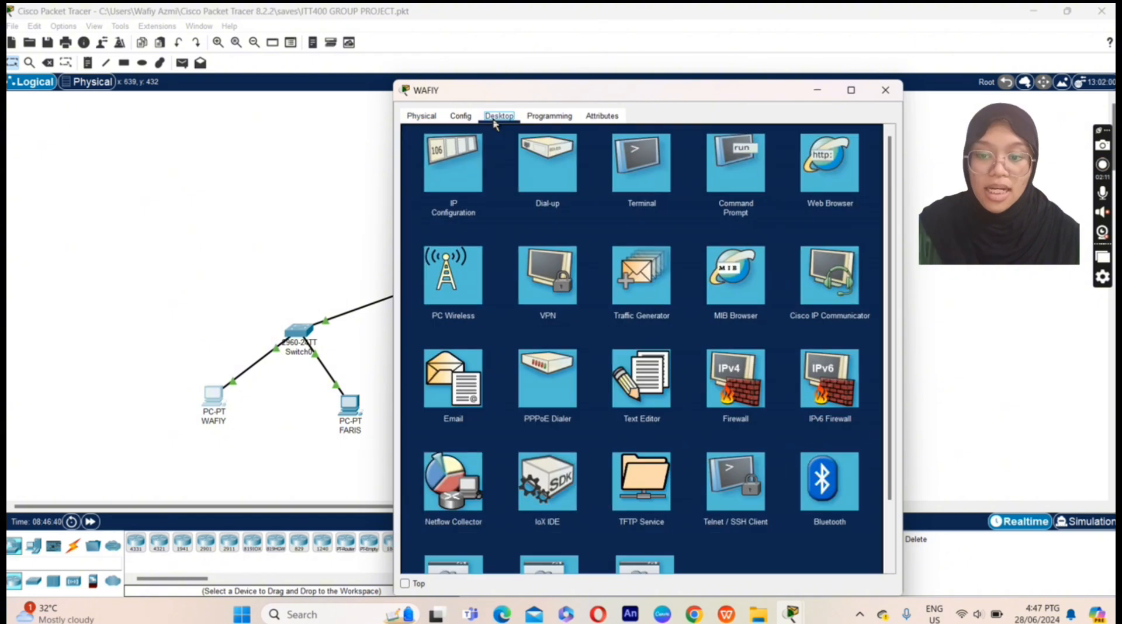
{"action": "left_click", "coordinate": [727, 164]}
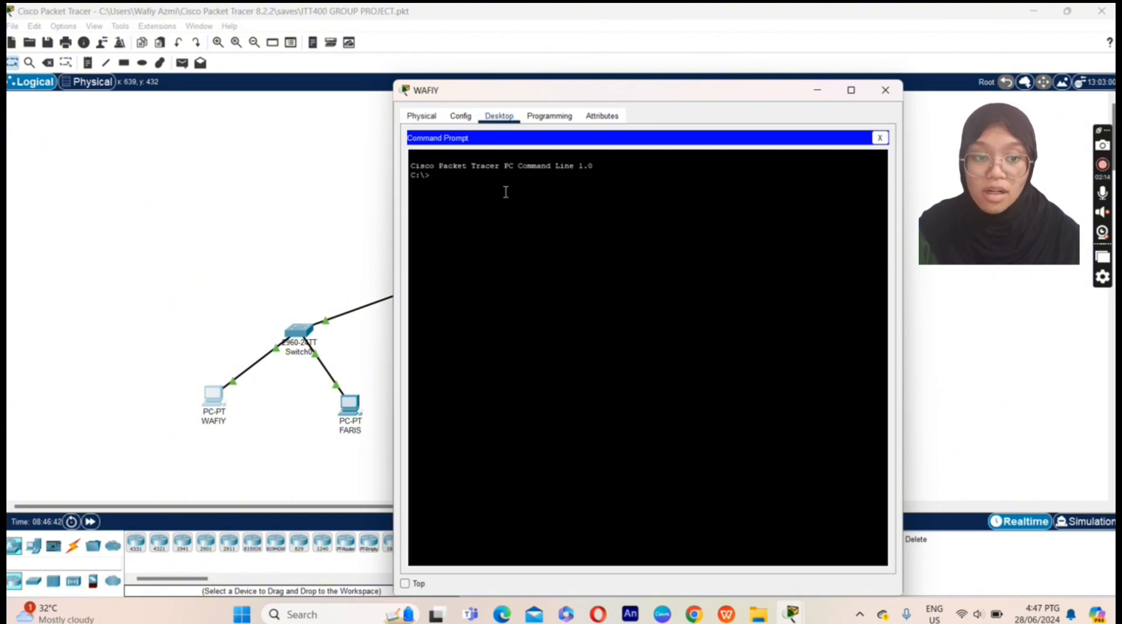
Step: Telnet to 191.123.10.10, log in, and enter privileged mode with 'en' and the enable password
{"action": "type", "text": "telnet"}
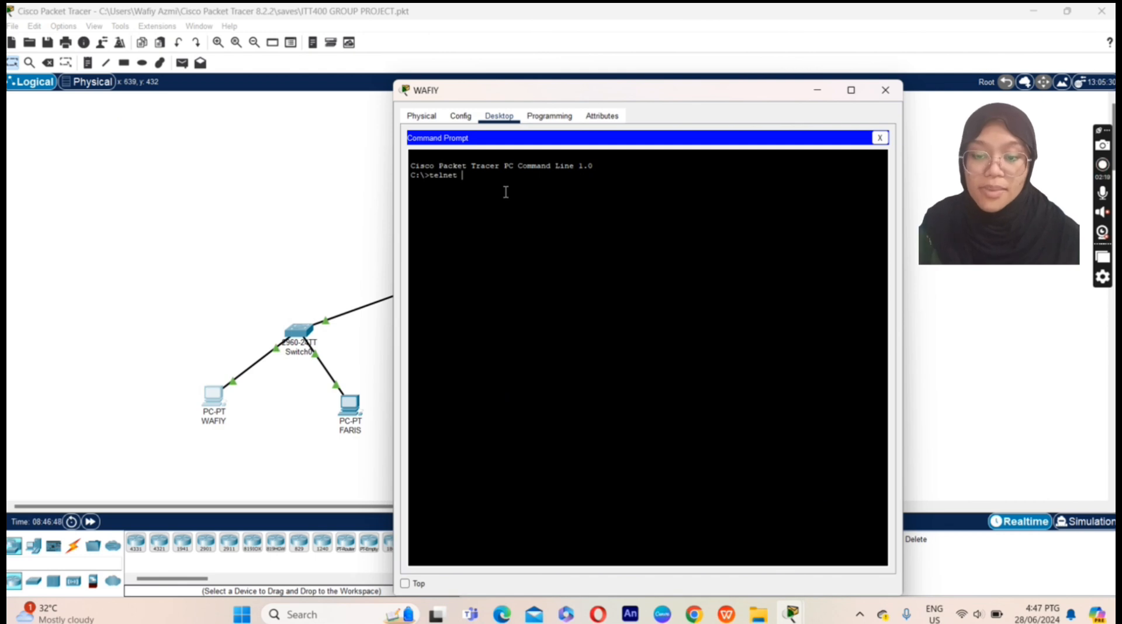
{"action": "type", "text": " 191"}
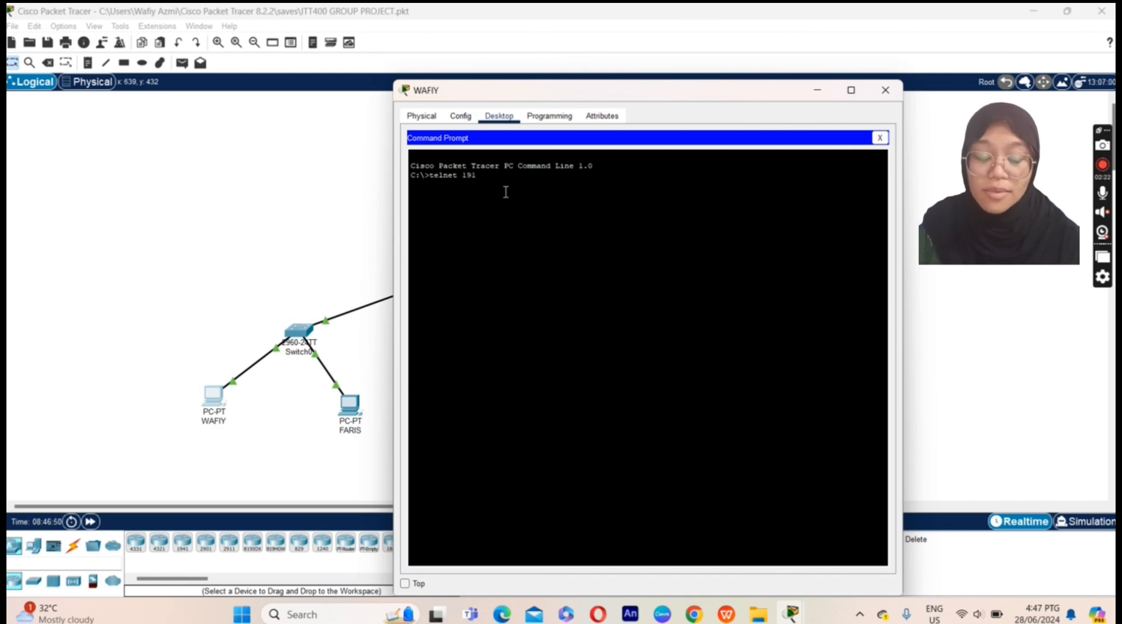
{"action": "type", "text": ".123.1"}
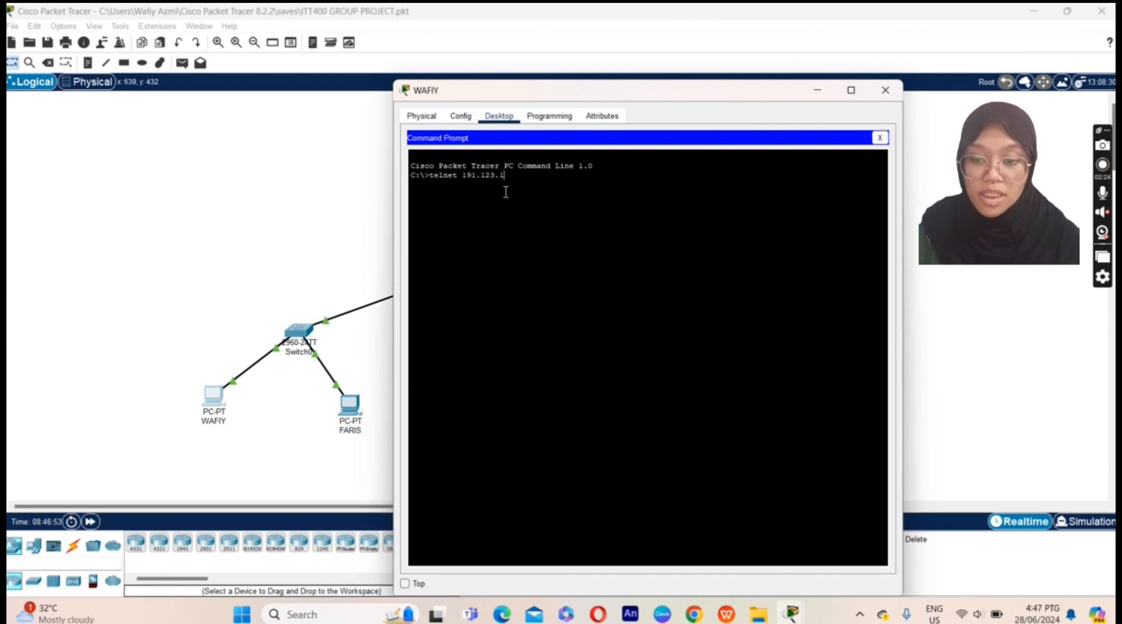
{"action": "type", "text": "0.10"}
{"action": "key", "text": "Return"}
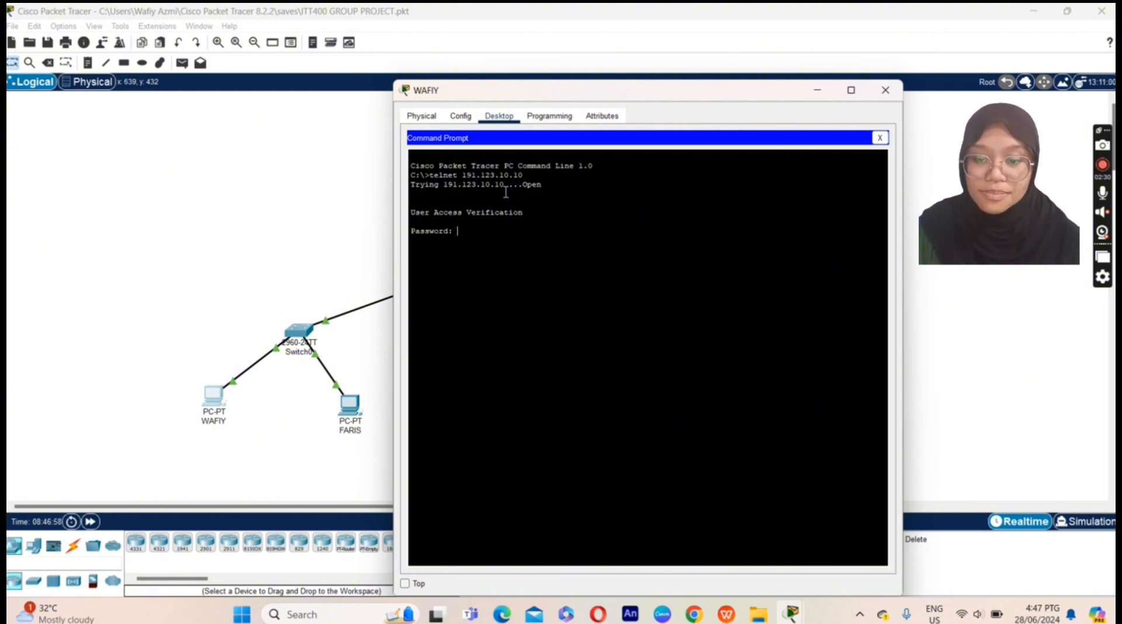
{"action": "key", "text": "Return"}
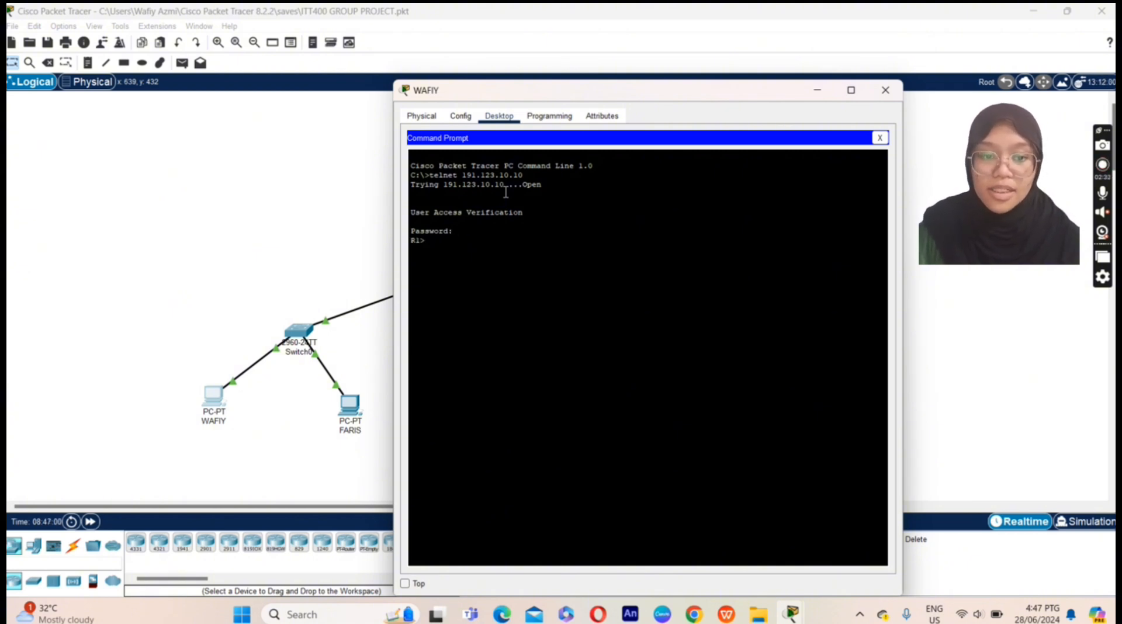
{"action": "type", "text": "en"}
{"action": "key", "text": "Return"}
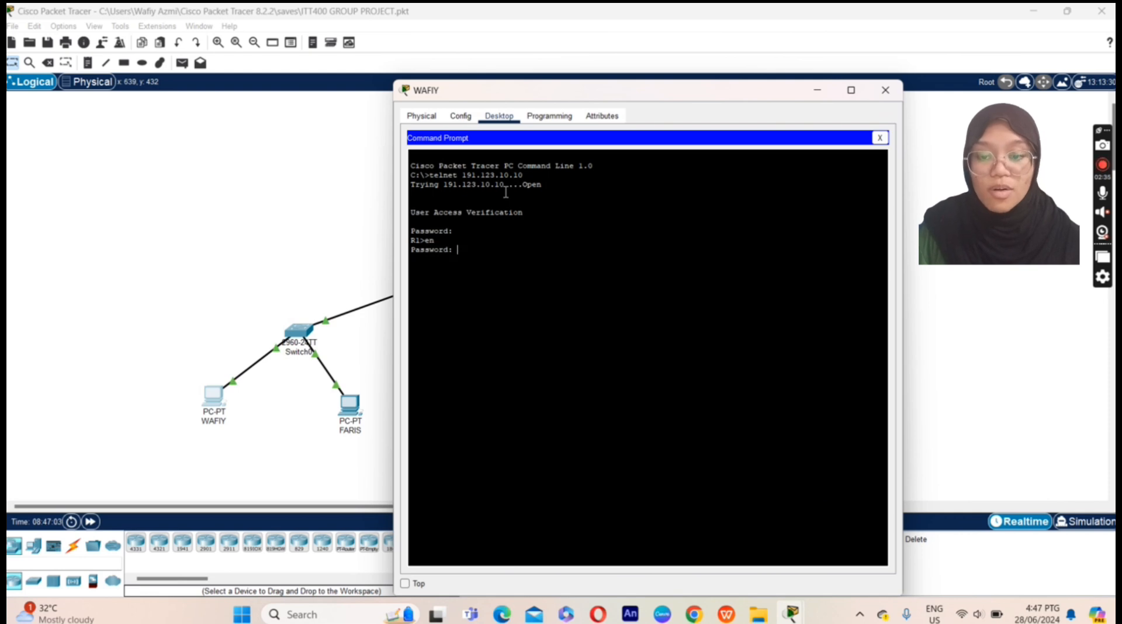
{"action": "key", "text": "Return"}
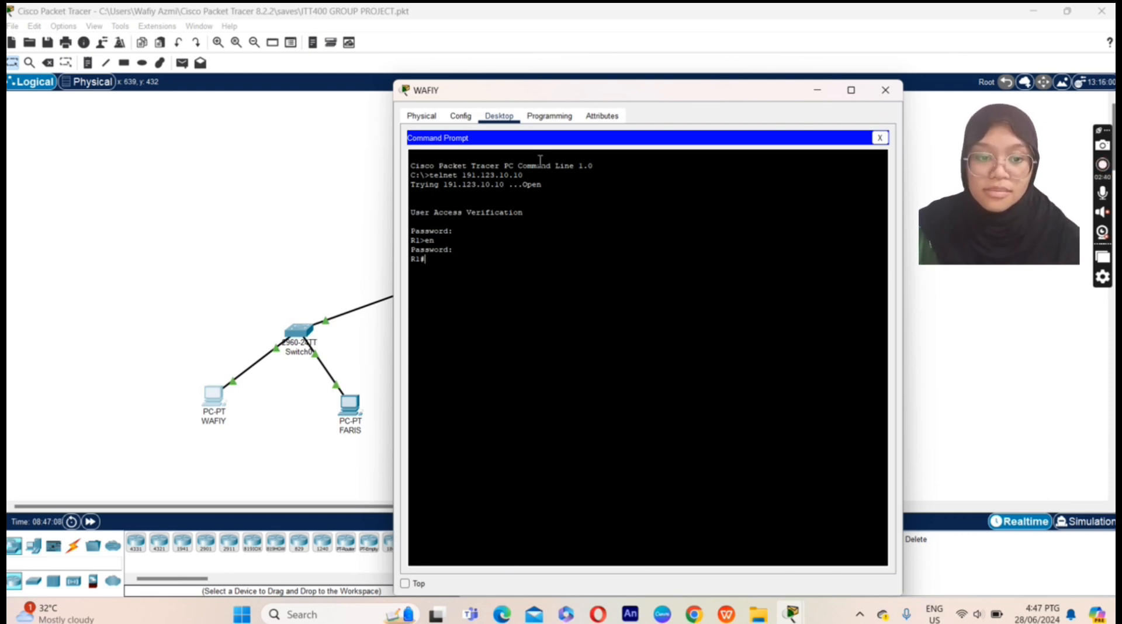
Step: Minimize WAFIY and open the Command Prompt on PC FARIS
{"action": "left_click", "coordinate": [818, 92]}
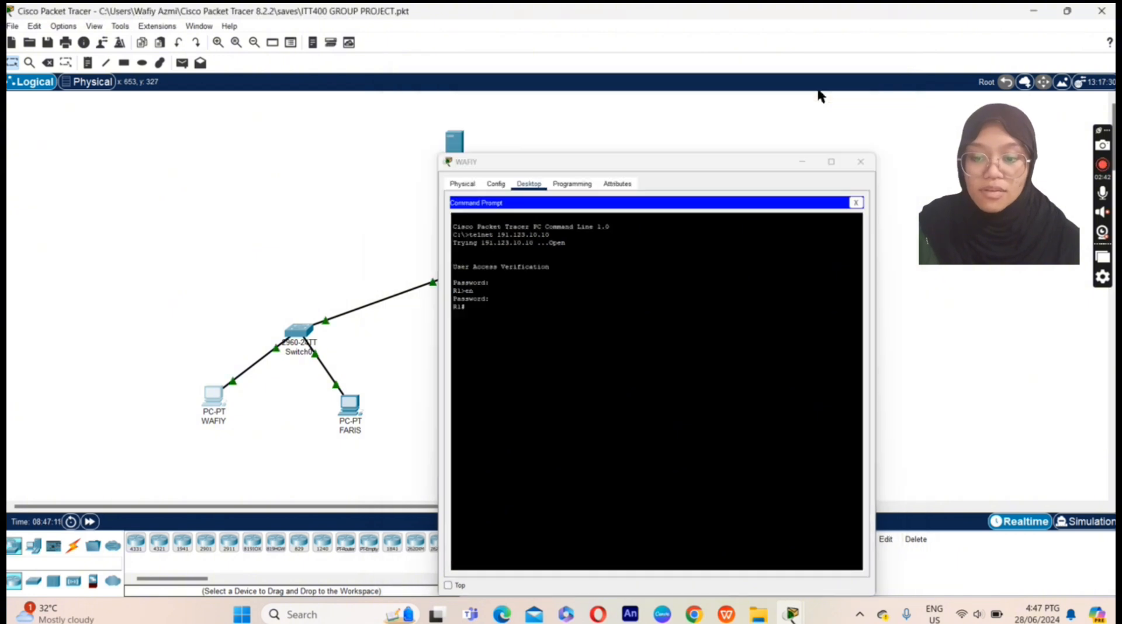
{"action": "left_click", "coordinate": [350, 409]}
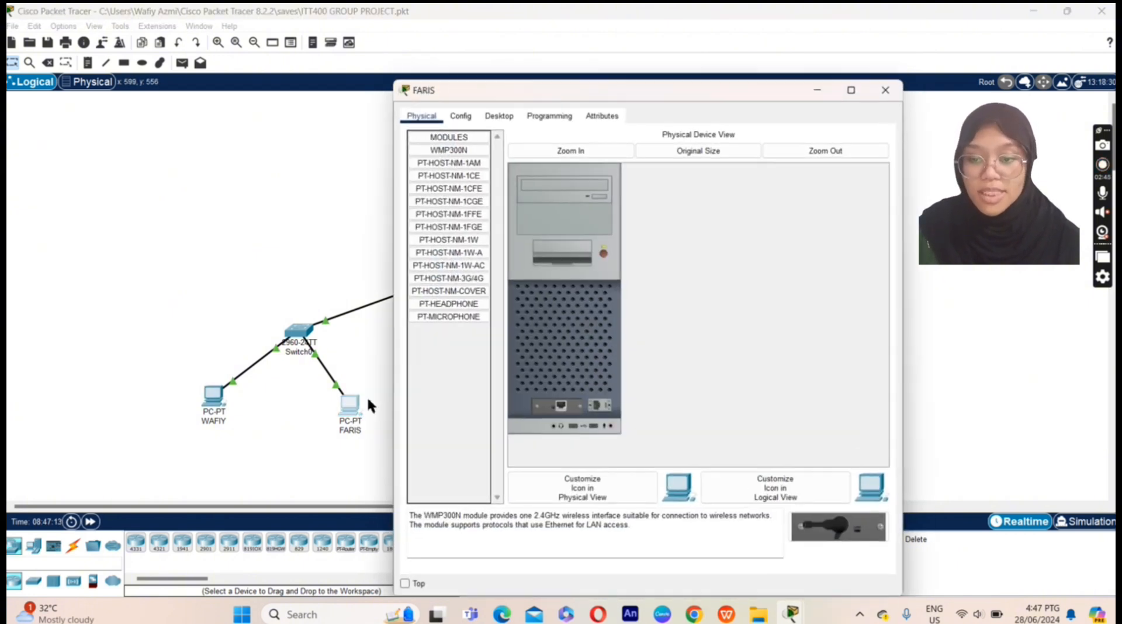
{"action": "left_click", "coordinate": [500, 116]}
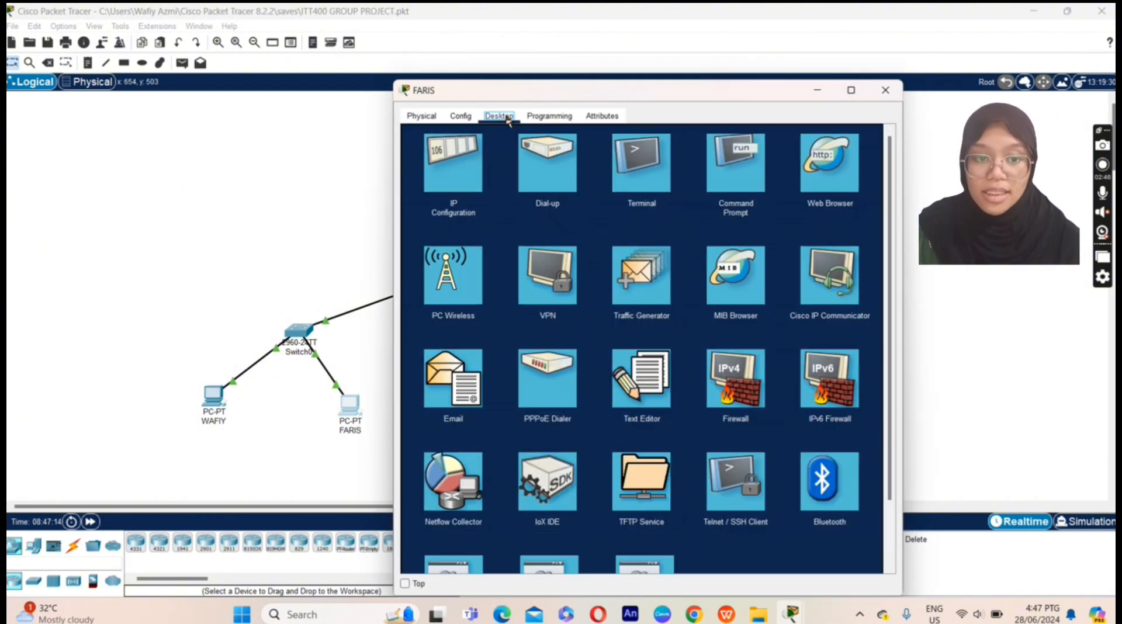
{"action": "left_click", "coordinate": [737, 166]}
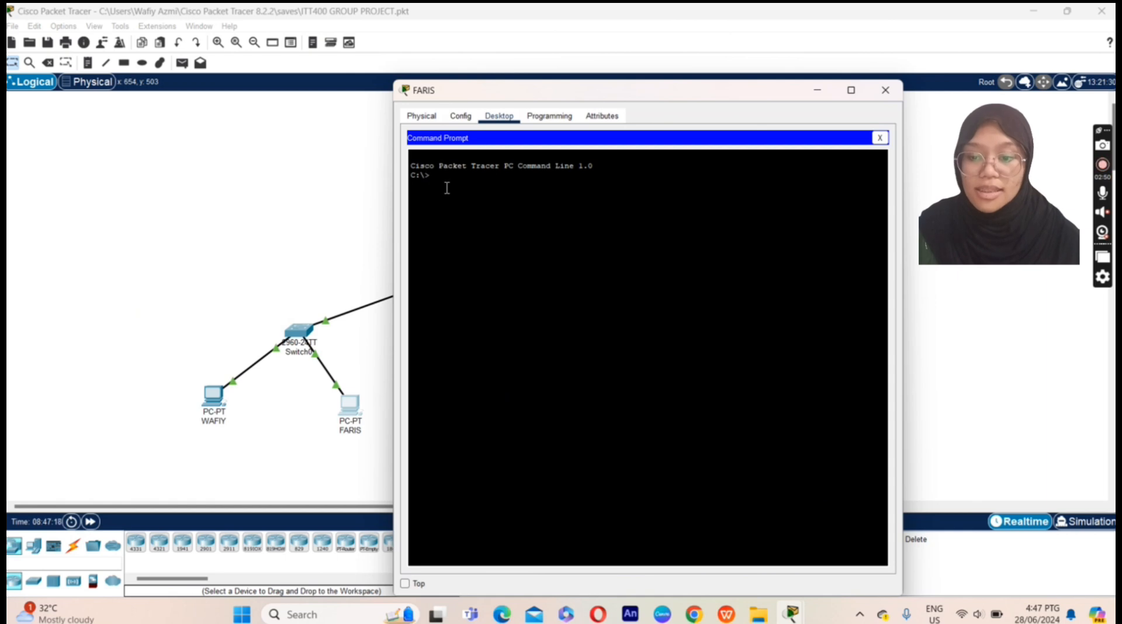
Step: Telnet to 191.123.10.10, log in, enable privileged mode, and enter 'send *'
{"action": "type", "text": "telnet "}
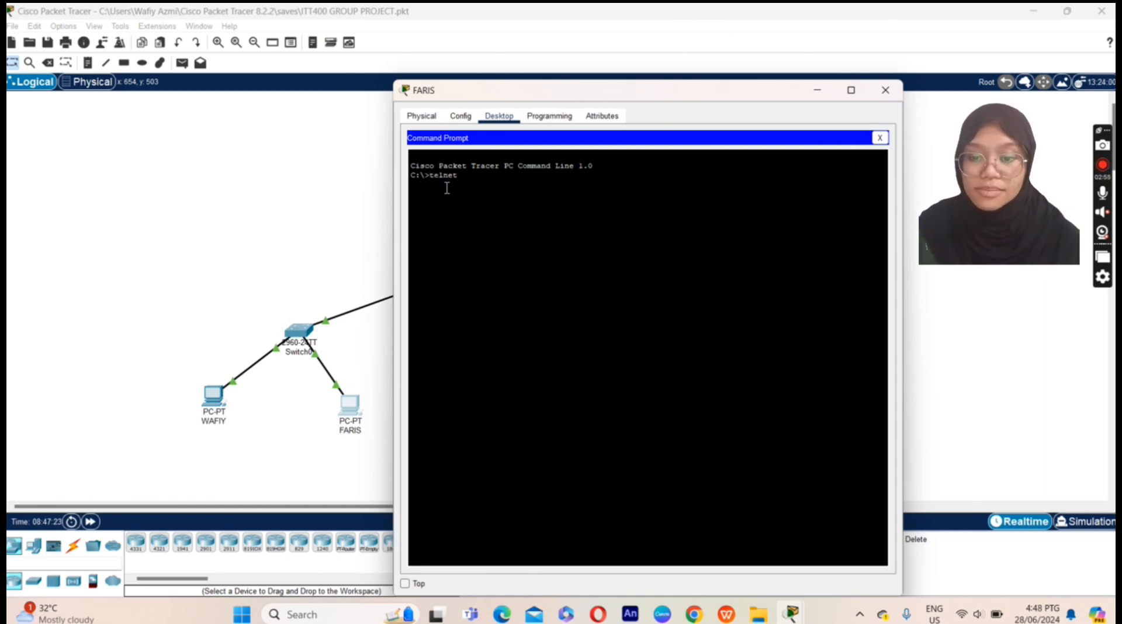
{"action": "type", "text": "191.123.10."}
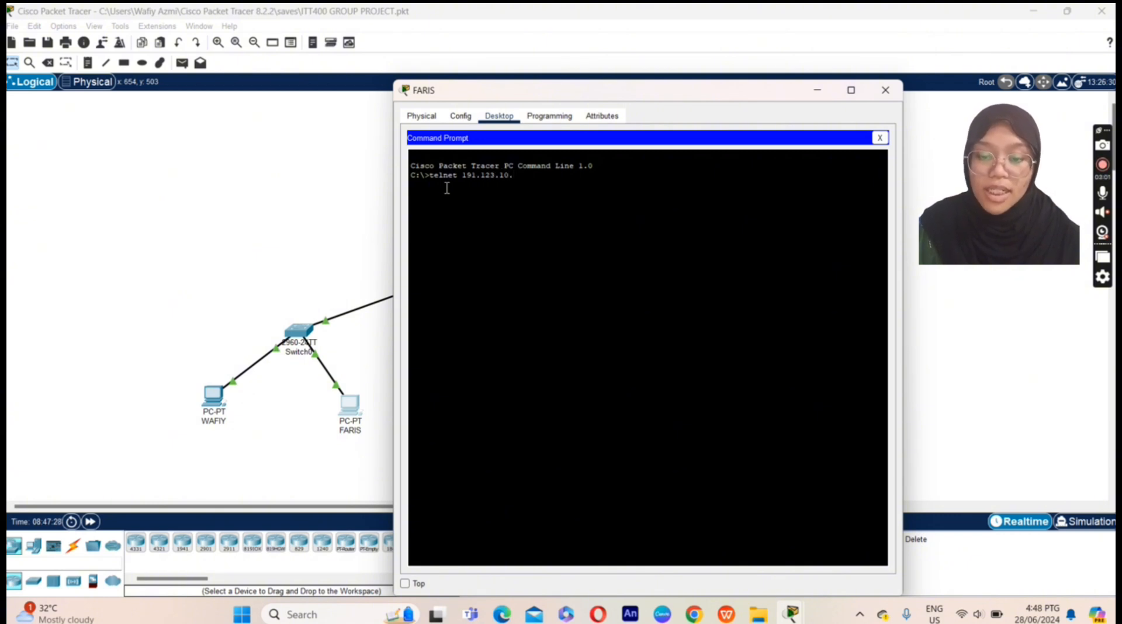
{"action": "type", "text": "10"}
{"action": "key", "text": "Return"}
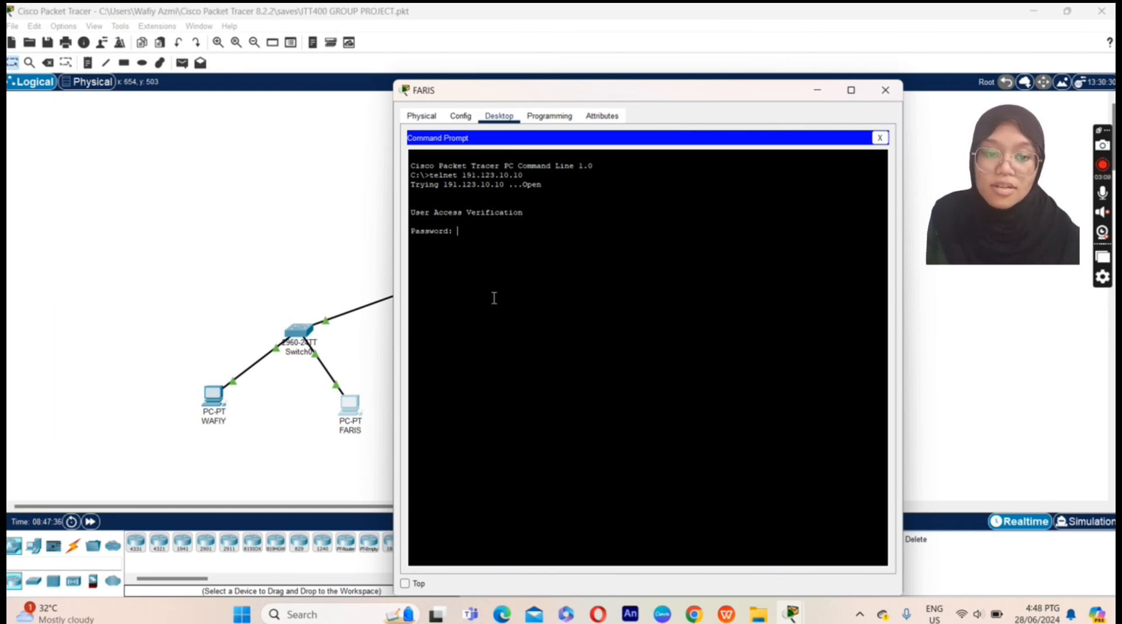
{"action": "key", "text": "Return"}
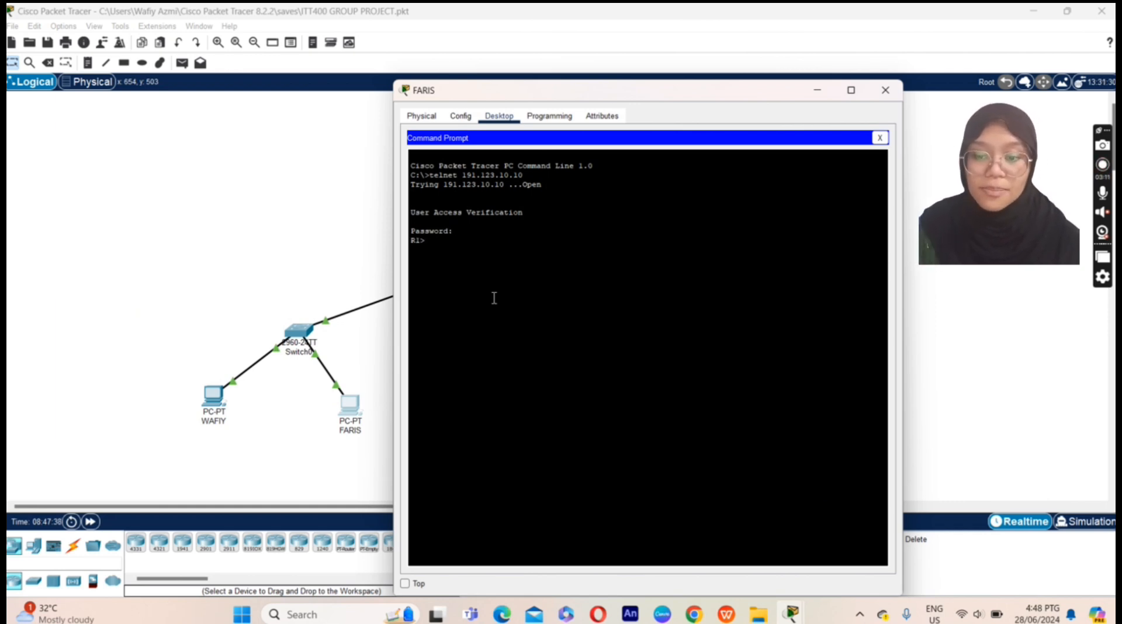
{"action": "type", "text": "en"}
{"action": "key", "text": "Return"}
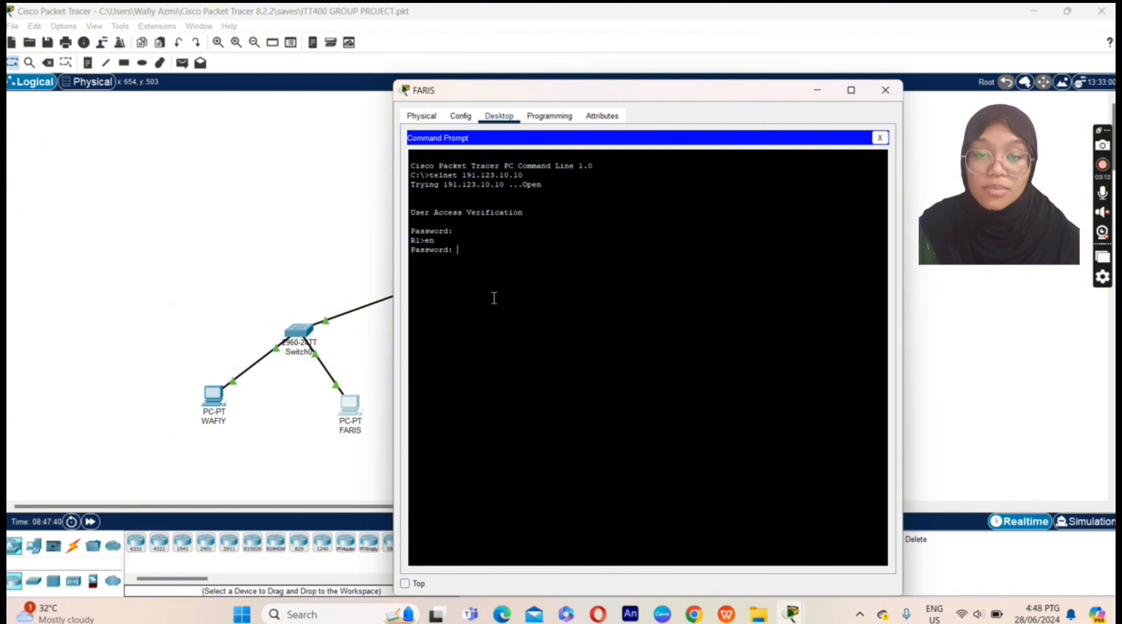
{"action": "key", "text": "Return"}
{"action": "type", "text": "s"}
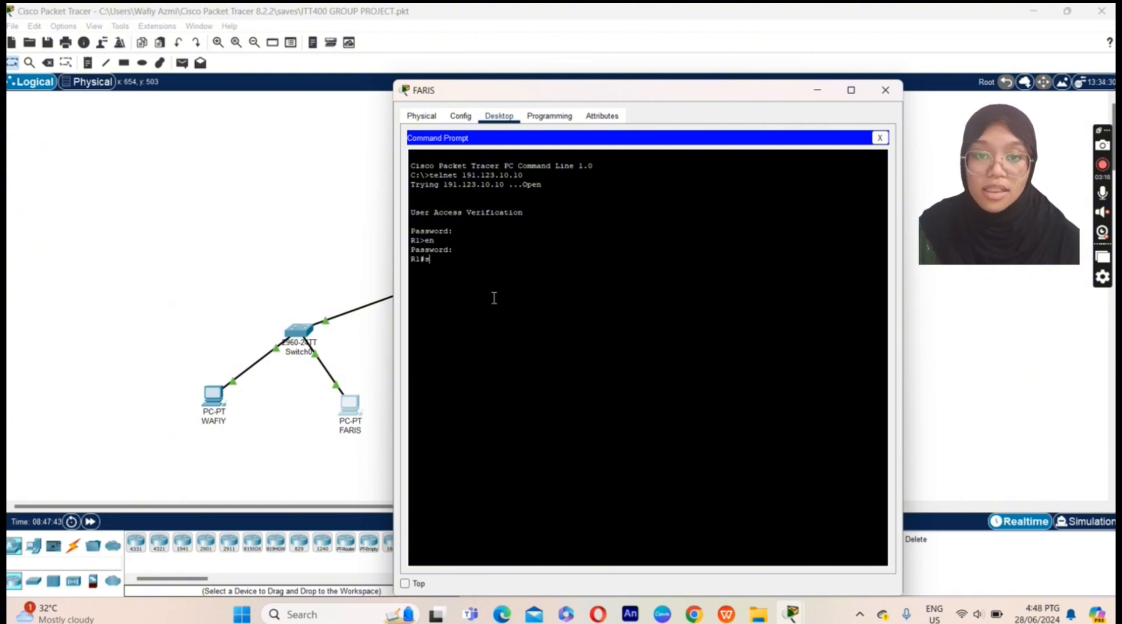
{"action": "type", "text": "end *"}
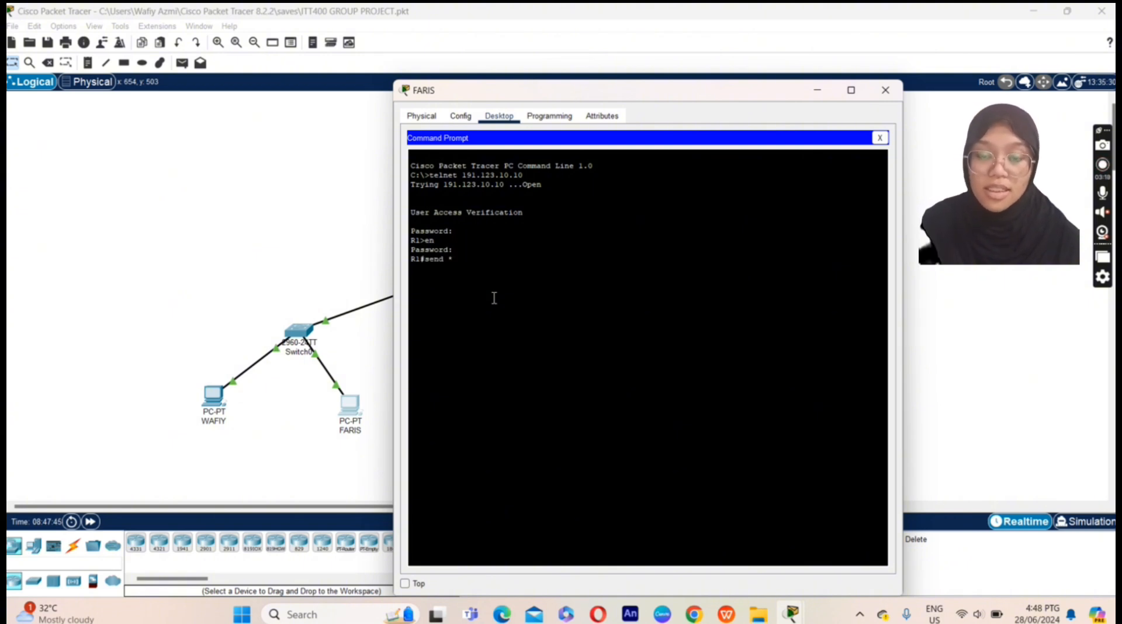
Step: Broadcast the message 'Hai Wafiy!' to all terminals, ending with Ctrl+Z and confirming with y
{"action": "key", "text": "Return"}
{"action": "type", "text": "Ha"}
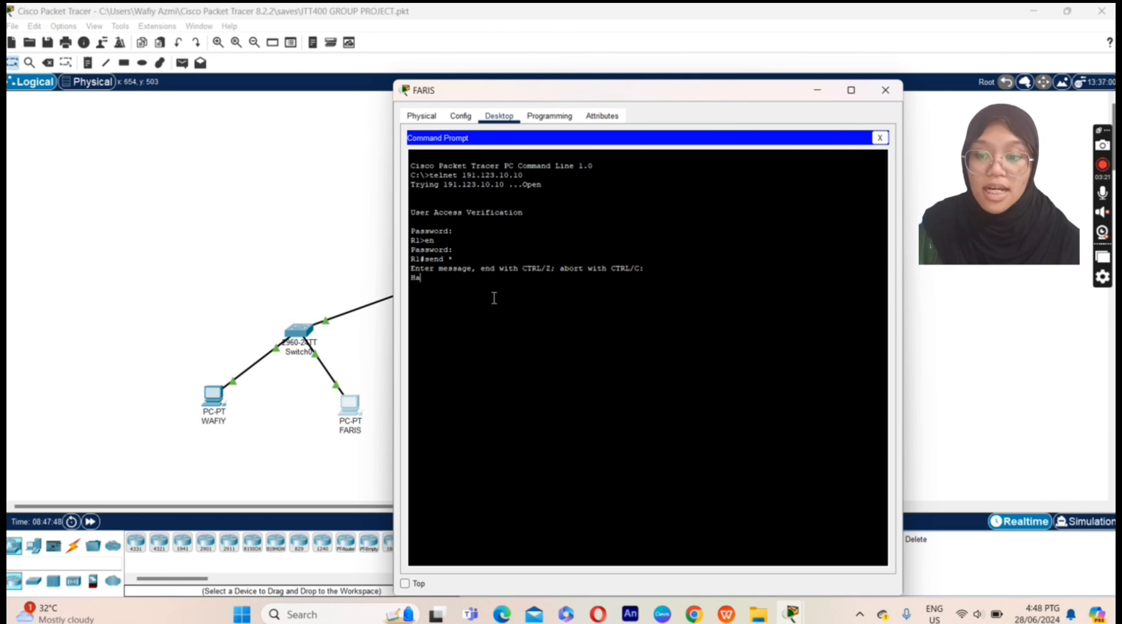
{"action": "type", "text": "i Wafiy"}
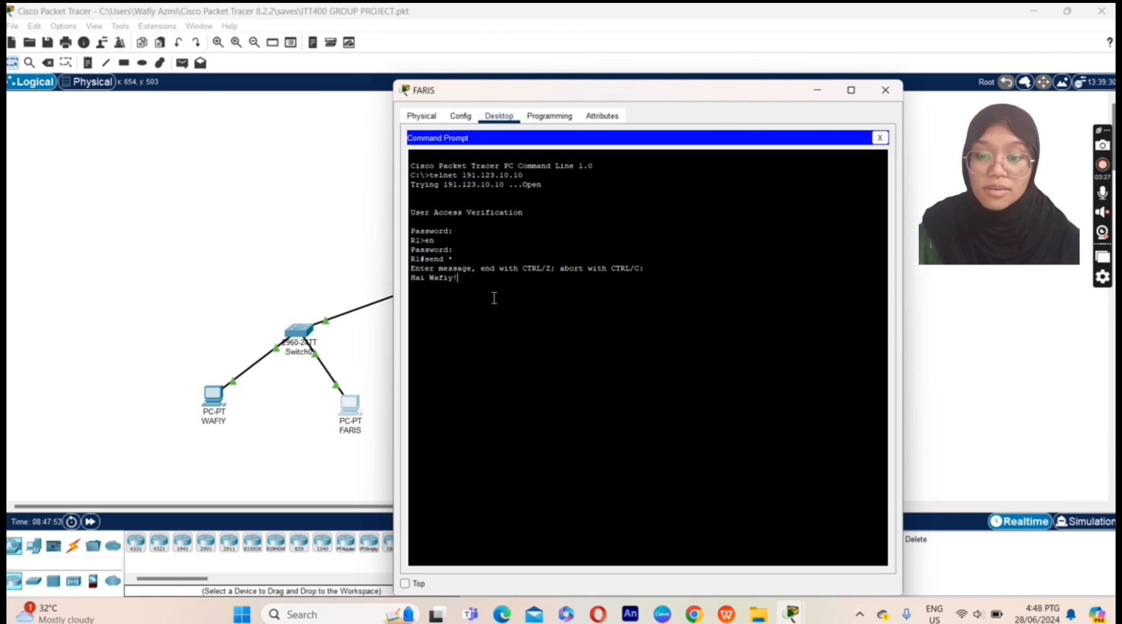
{"action": "type", "text": "!"}
{"action": "key", "text": "ctrl+z"}
{"action": "type", "text": "y***"}
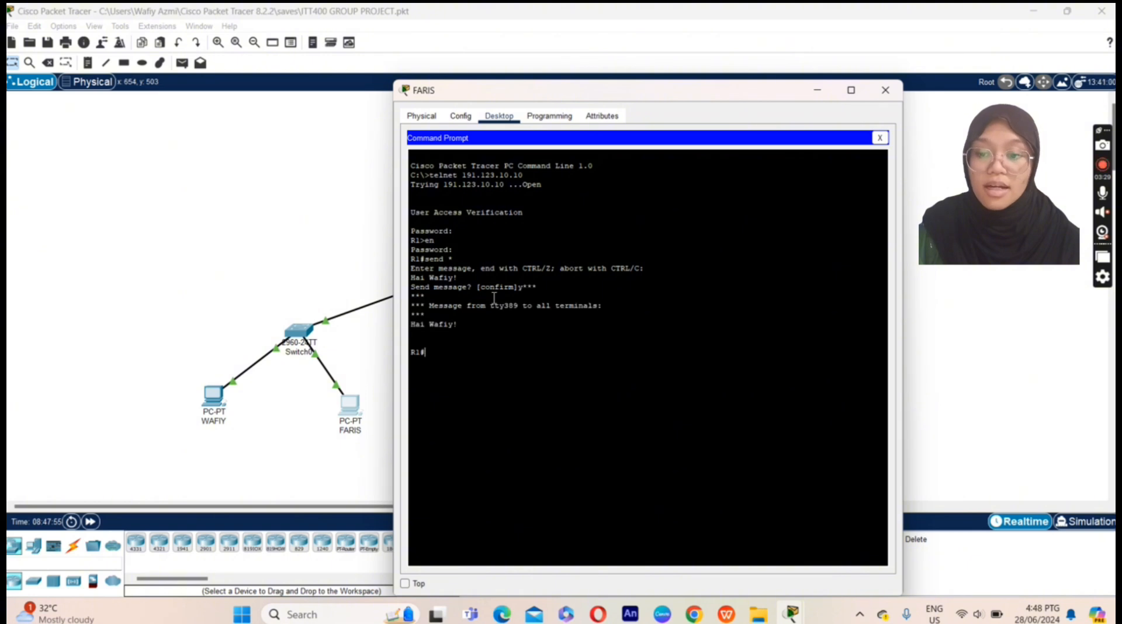
{"action": "key", "text": "Return"}
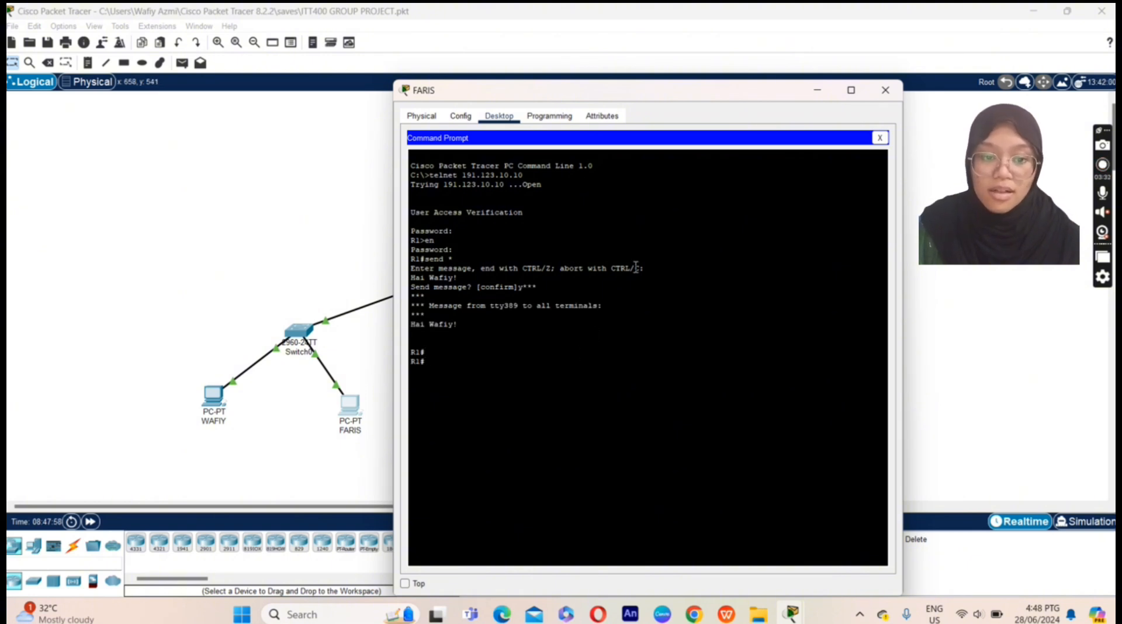
Step: Restore WAFIY's terminal and place it beside FARIS's to show the received message
{"action": "left_click_drag", "start_coordinate": [661, 90], "coordinate": [825, 72]}
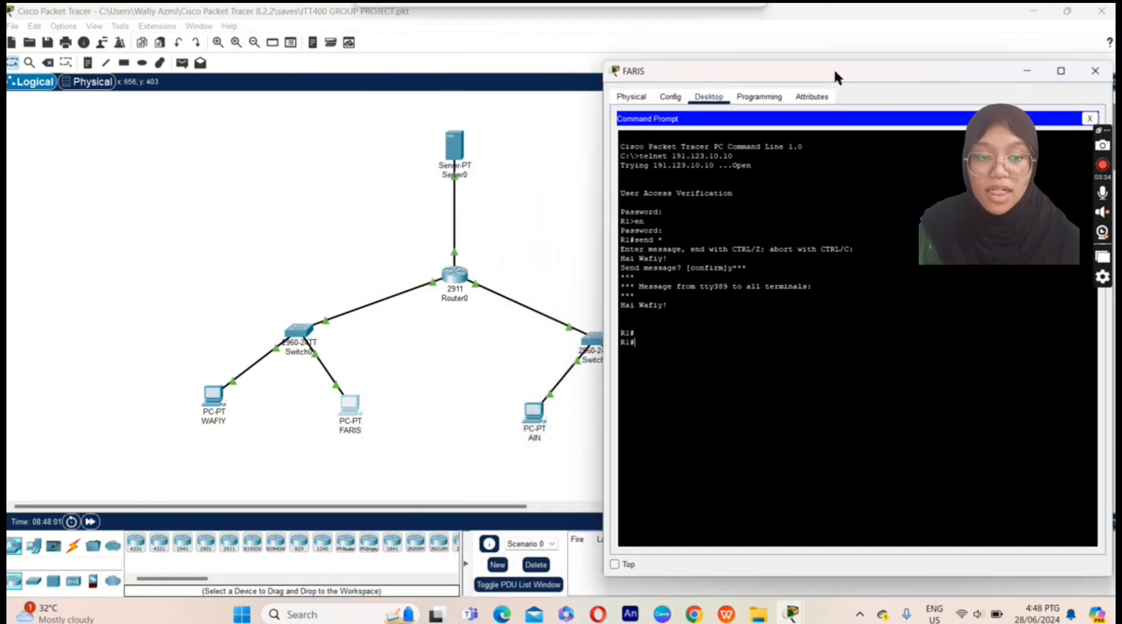
{"action": "mouse_move", "coordinate": [791, 614]}
{"action": "left_click", "coordinate": [890, 520]}
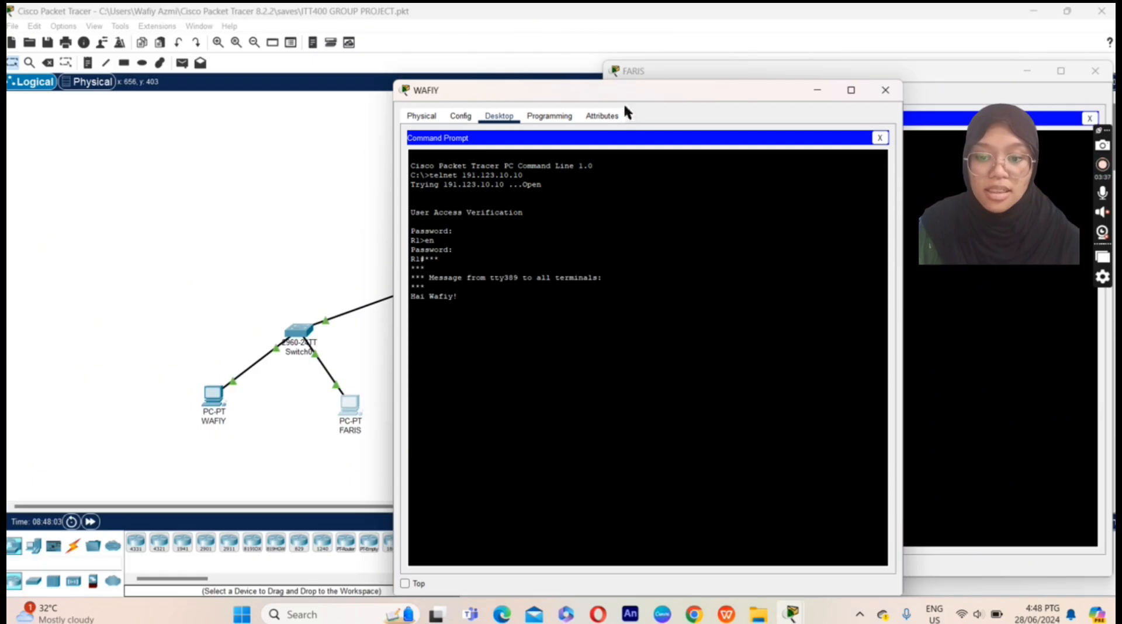
{"action": "left_click_drag", "start_coordinate": [591, 86], "coordinate": [261, 75]}
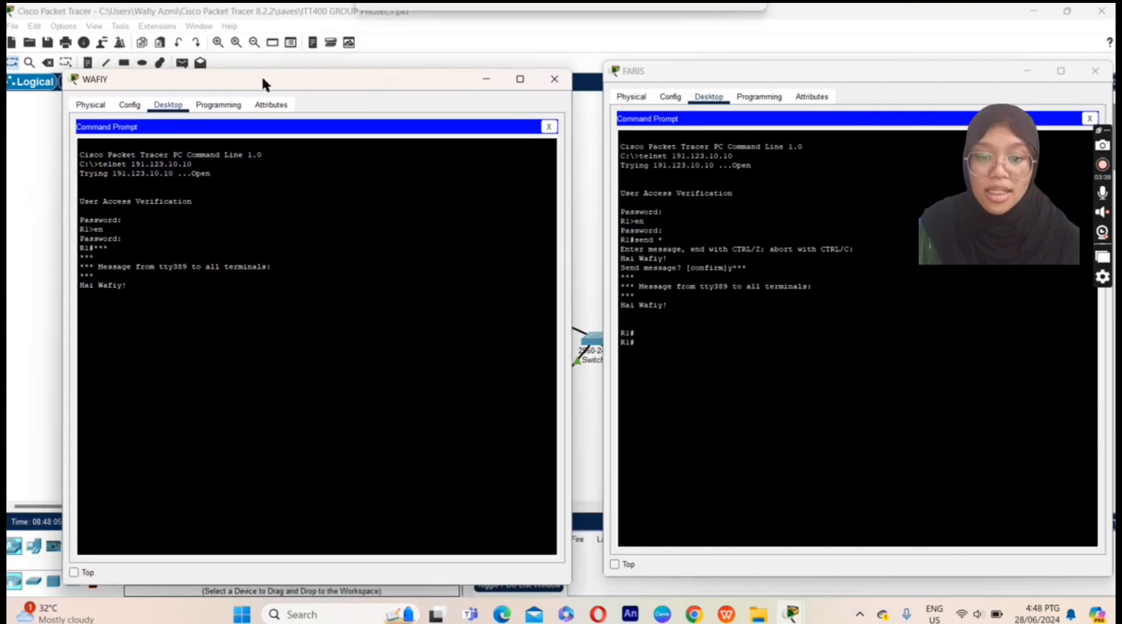